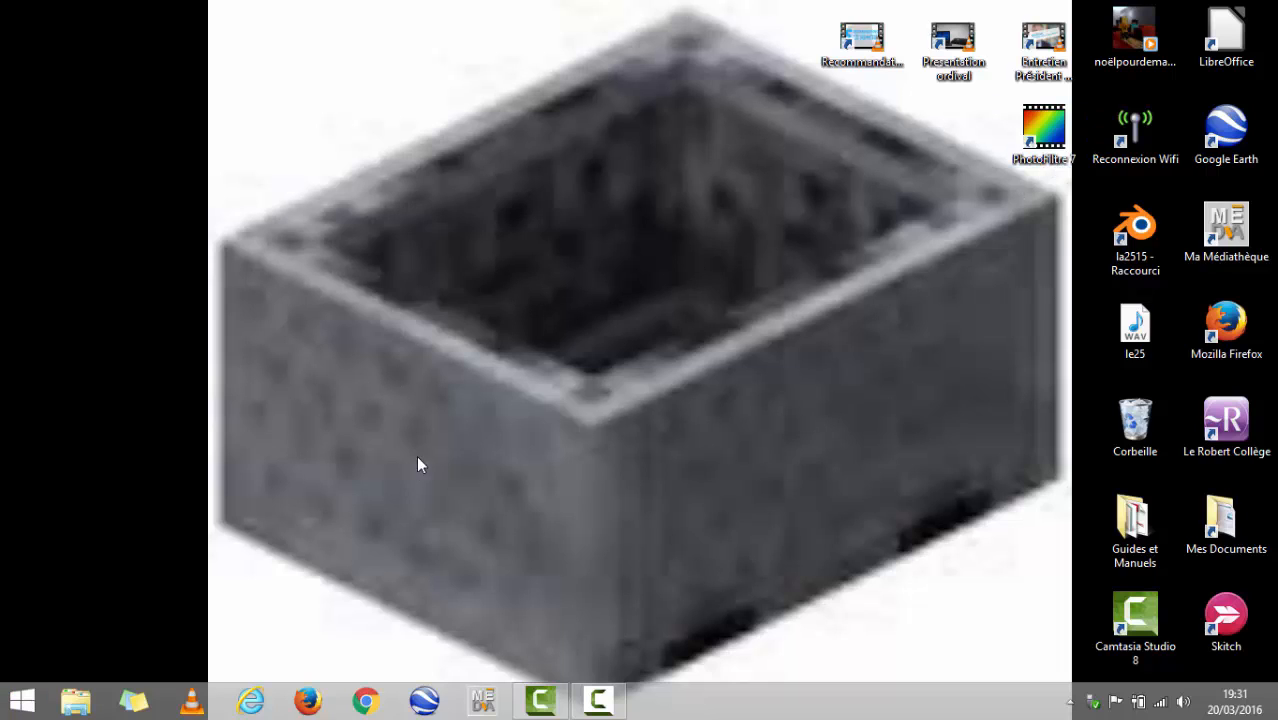
- Launch PhotoFiltre 7 in a restored window beside the file explorer and open the Images folder
{"action": "mouse_move", "coordinate": [50, 8]}
{"action": "left_mouse_down"}
{"action": "mouse_move", "coordinate": [234, 358]}
{"action": "mouse_move", "coordinate": [558, 664]}
{"action": "mouse_move", "coordinate": [653, 686]}
{"action": "mouse_move", "coordinate": [760, 685]}
{"action": "mouse_move", "coordinate": [1272, 596]}
{"action": "mouse_move", "coordinate": [1272, 456]}
{"action": "mouse_move", "coordinate": [699, 5]}
{"action": "mouse_move", "coordinate": [64, 226]}
{"action": "mouse_move", "coordinate": [127, 20]}
{"action": "mouse_move", "coordinate": [47, 18]}
{"action": "left_mouse_up"}
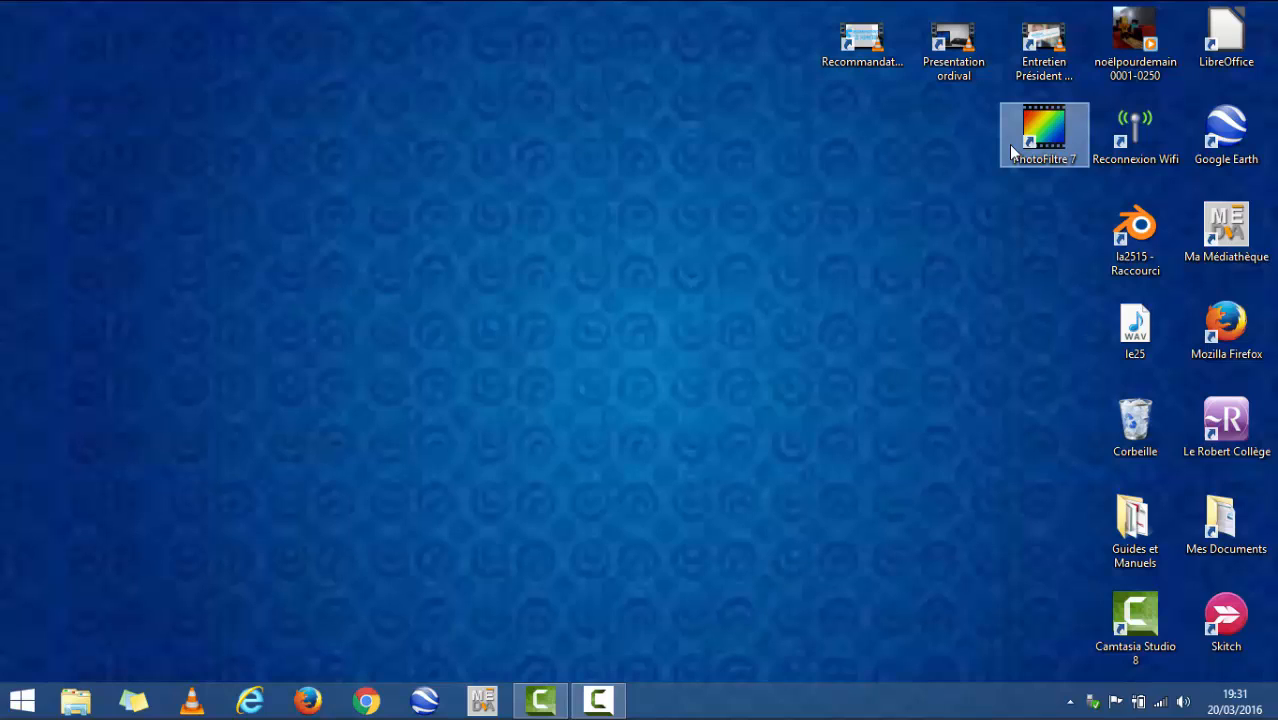
{"action": "left_click", "coordinate": [82, 706]}
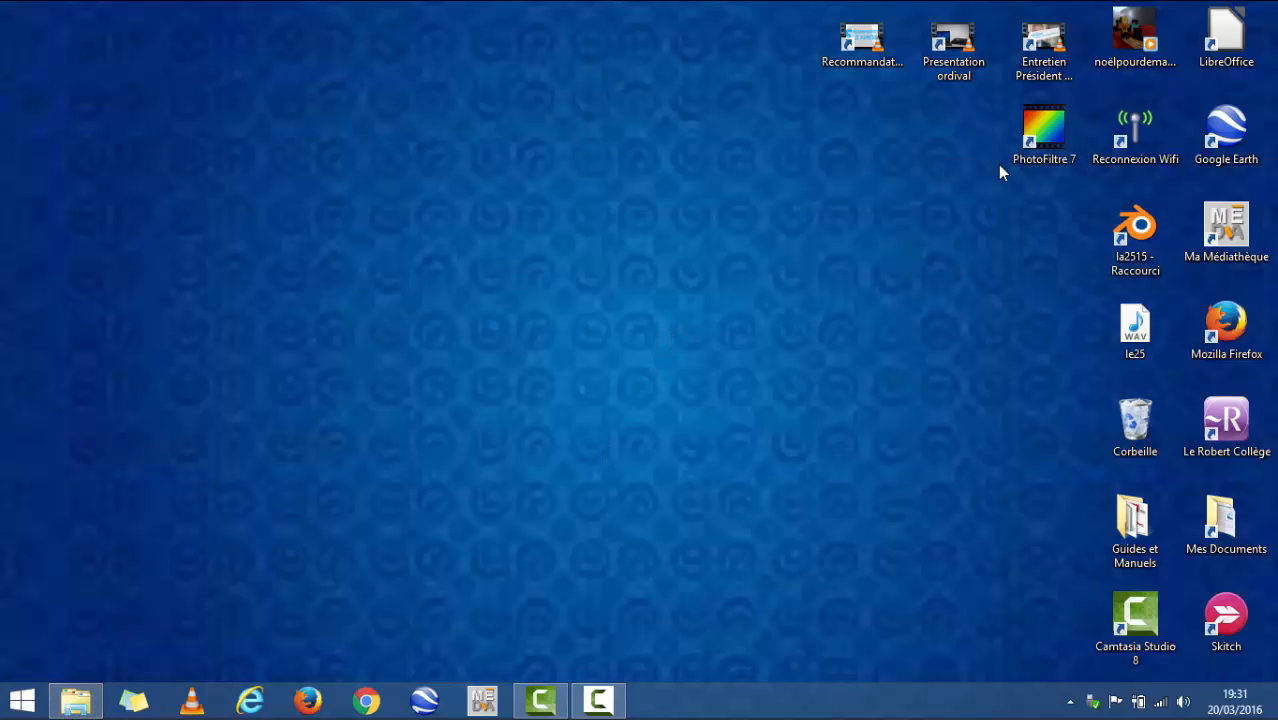
{"action": "double_click", "coordinate": [1026, 135]}
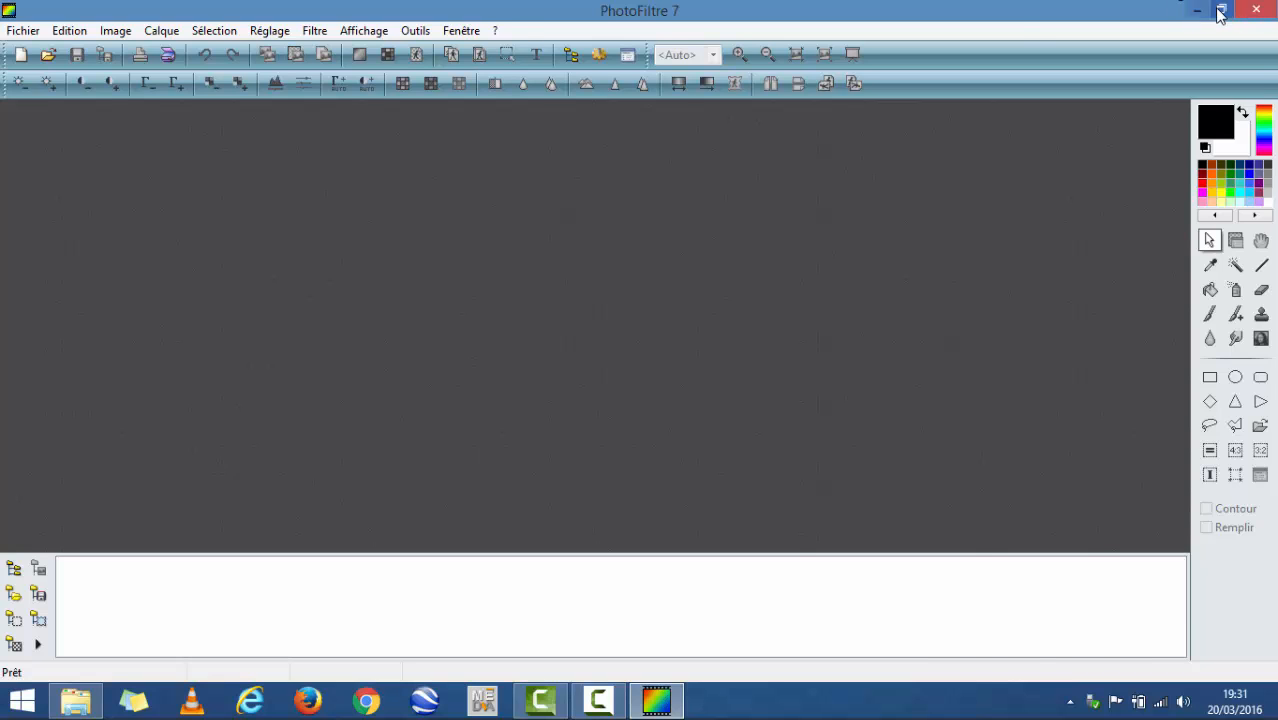
{"action": "left_click", "coordinate": [1221, 9]}
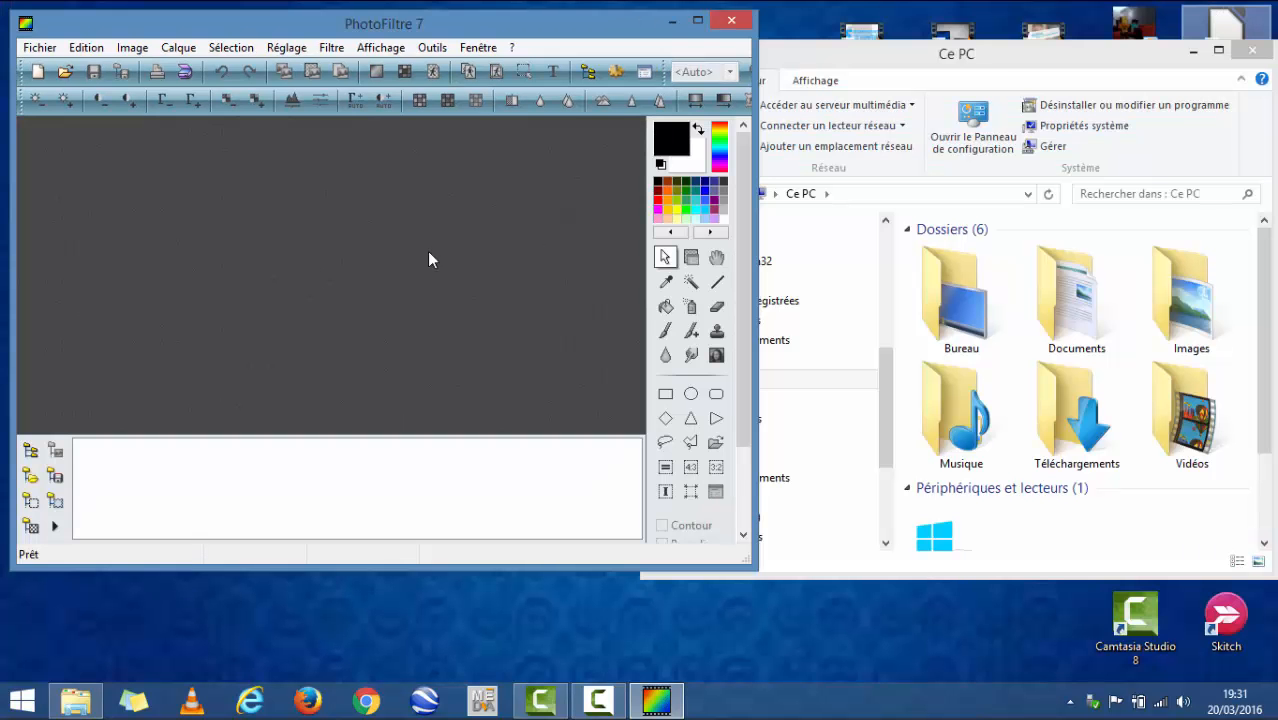
{"action": "double_click", "coordinate": [1188, 318]}
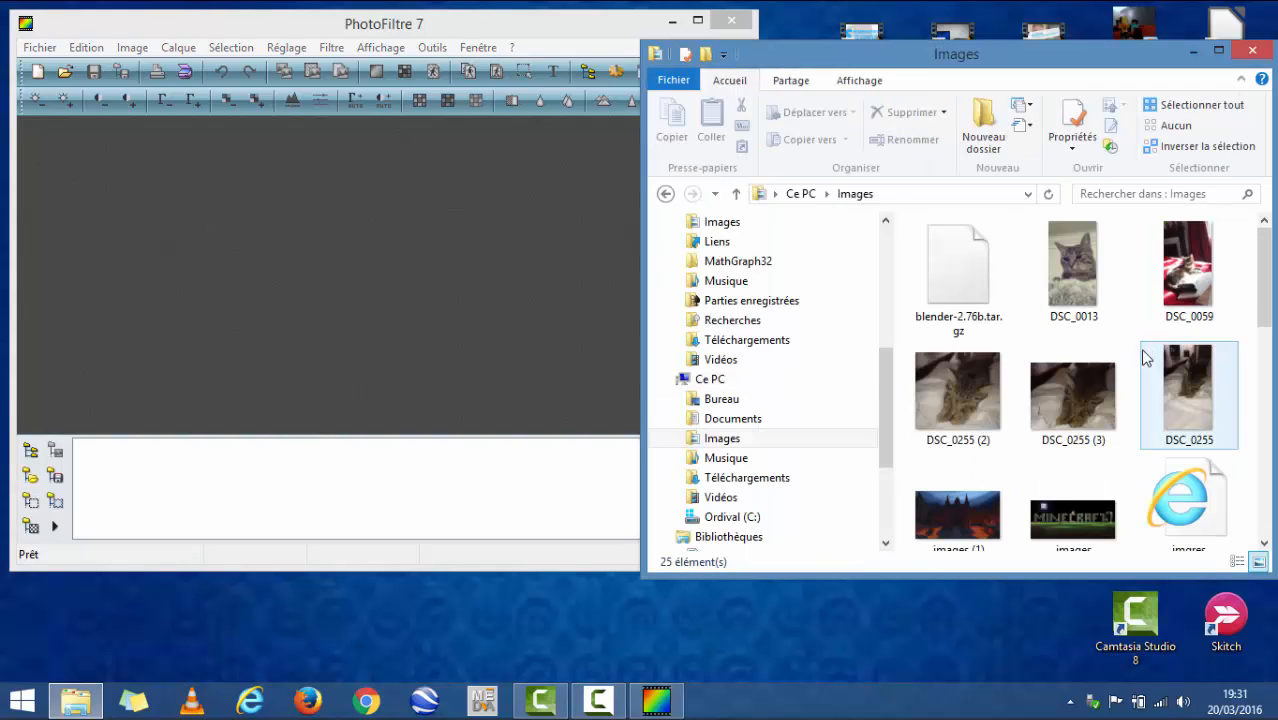
- Find the red gradient image téléchargement (3) in the Images folder and load it into PhotoFiltre
{"action": "scroll", "coordinate": [1250, 342], "scroll_direction": "down", "scroll_amount": 5}
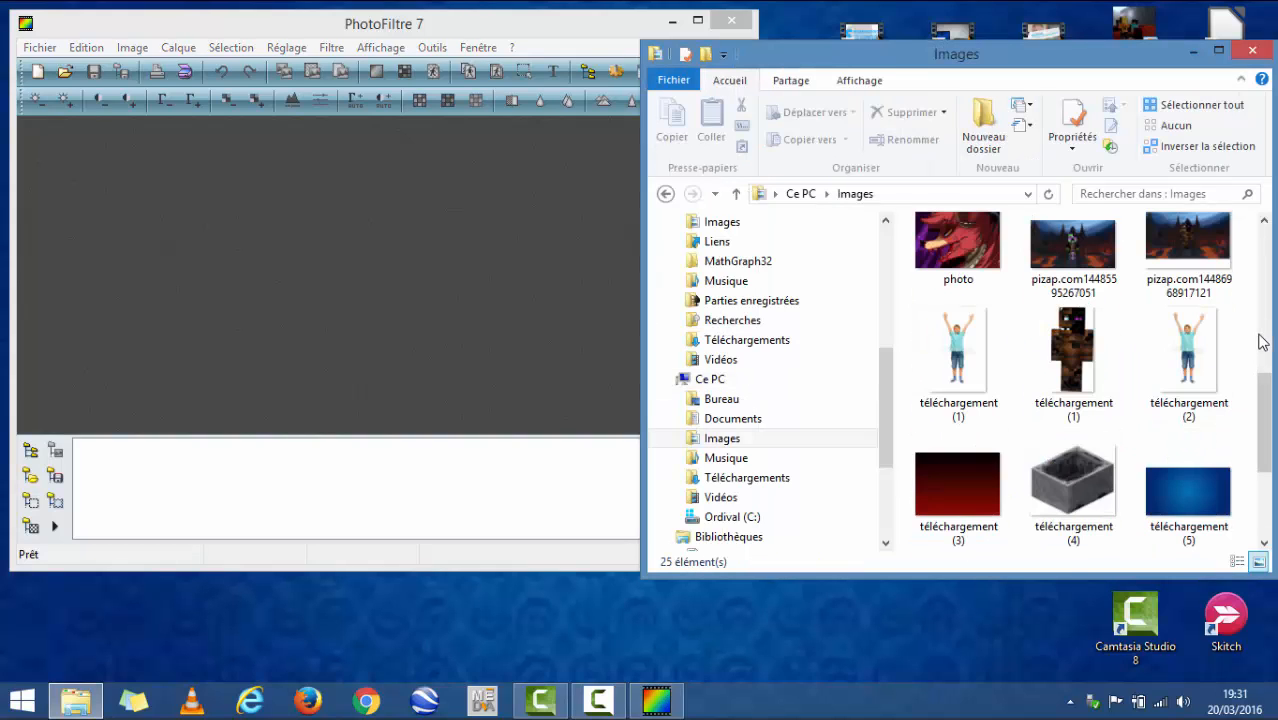
{"action": "scroll", "coordinate": [1255, 342], "scroll_direction": "down", "scroll_amount": 2}
{"action": "scroll", "coordinate": [1257, 343], "scroll_direction": "up", "scroll_amount": 3}
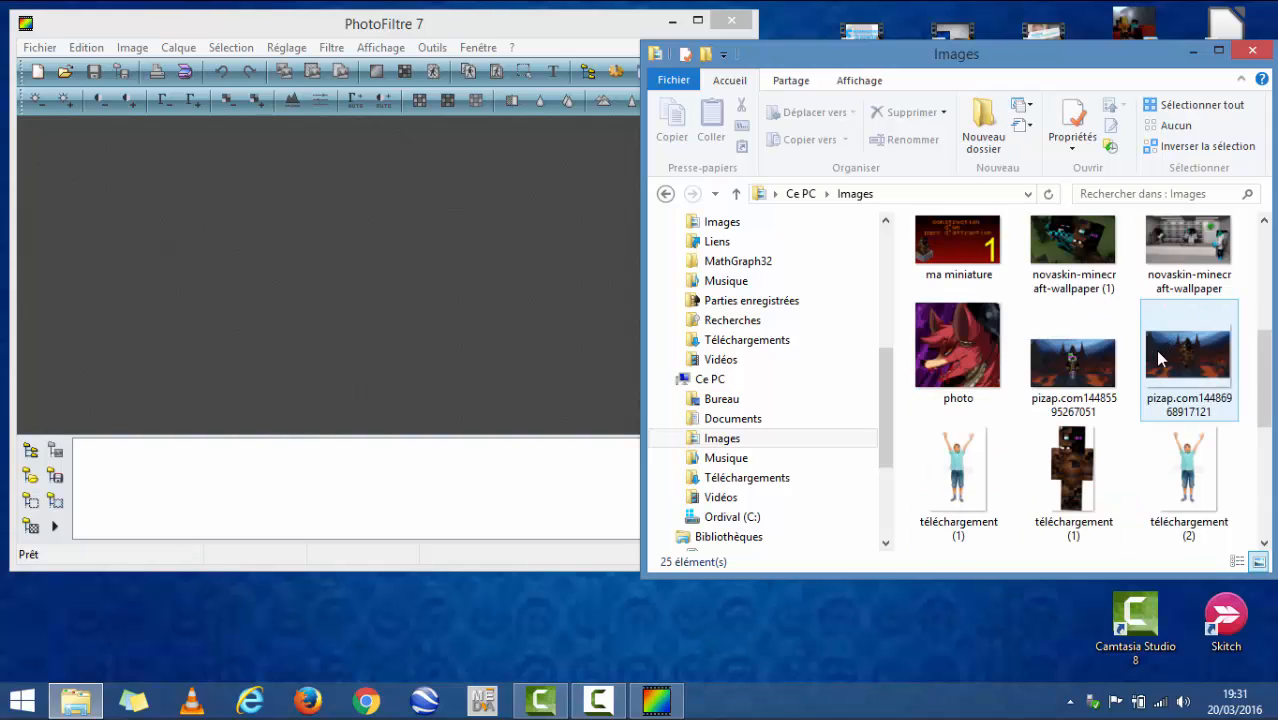
{"action": "scroll", "coordinate": [970, 300], "scroll_direction": "up", "scroll_amount": 2}
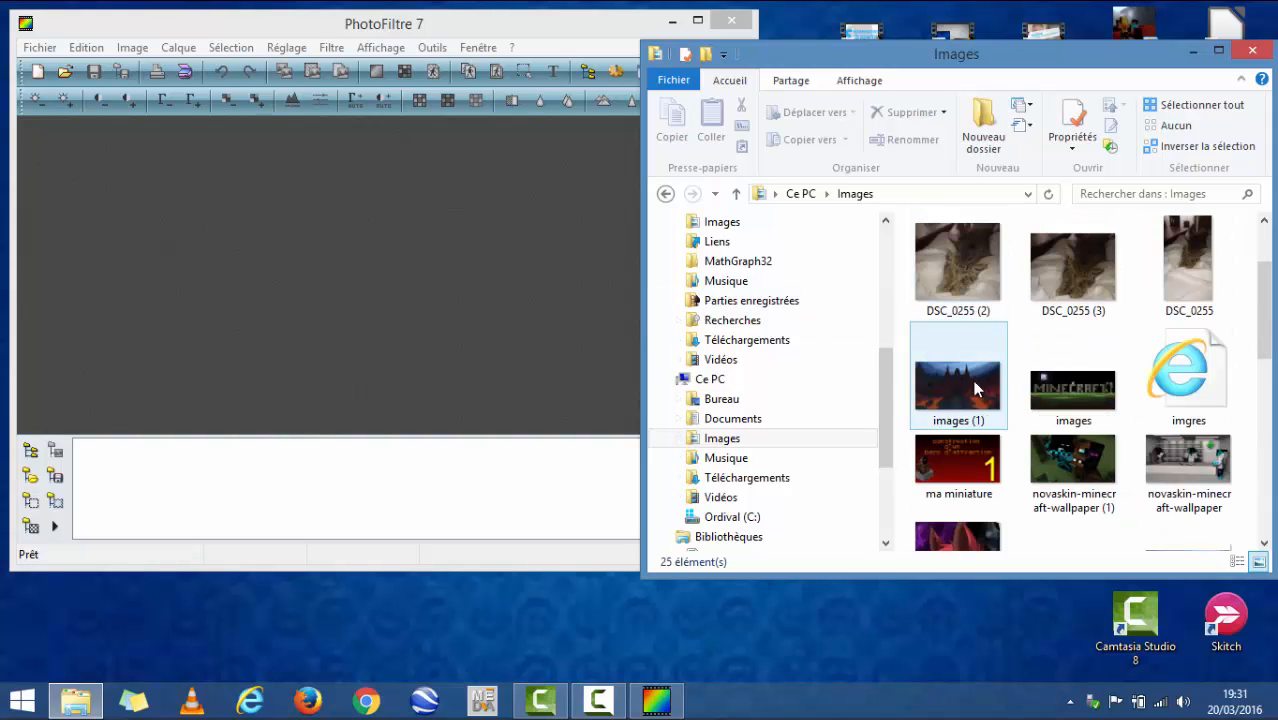
{"action": "scroll", "coordinate": [941, 462], "scroll_direction": "down", "scroll_amount": 5}
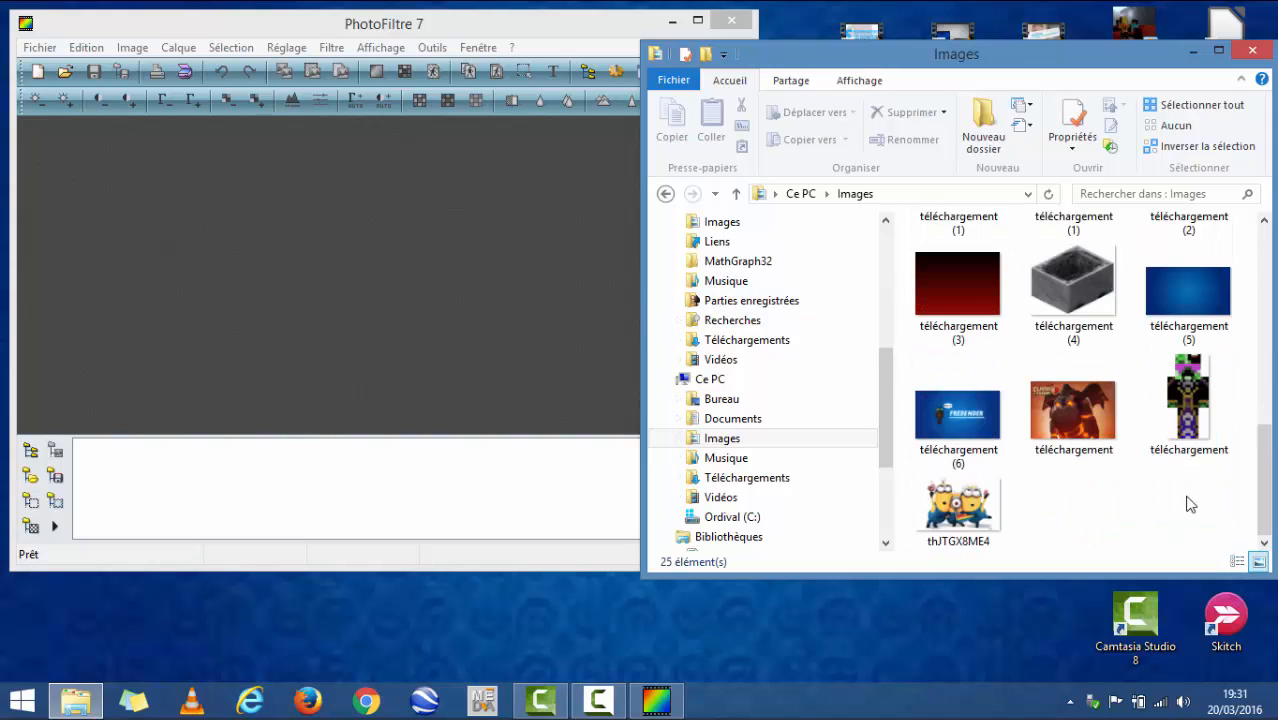
{"action": "left_click_drag", "start_coordinate": [957, 290], "coordinate": [237, 210]}
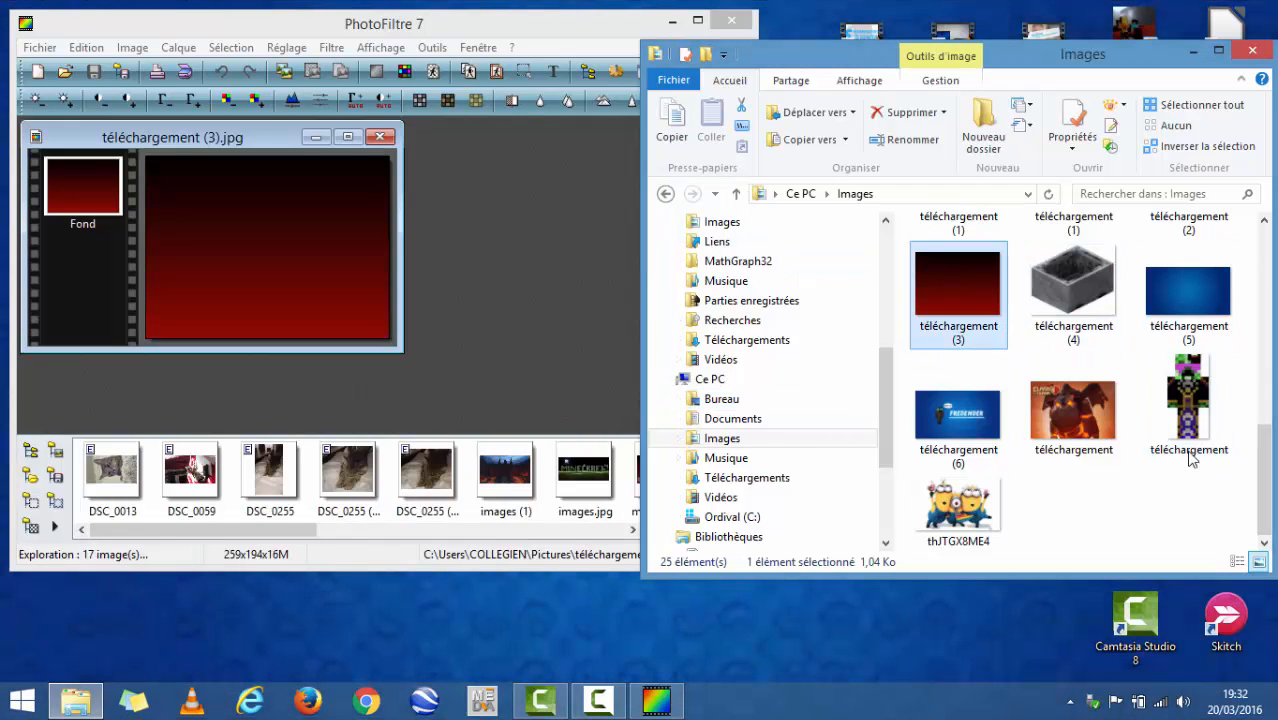
- Load the minecart image téléchargement (4) and the brown character image téléchargement (1) into PhotoFiltre
{"action": "scroll", "coordinate": [1195, 445], "scroll_direction": "up", "scroll_amount": 1}
{"action": "scroll", "coordinate": [1192, 445], "scroll_direction": "up", "scroll_amount": 3}
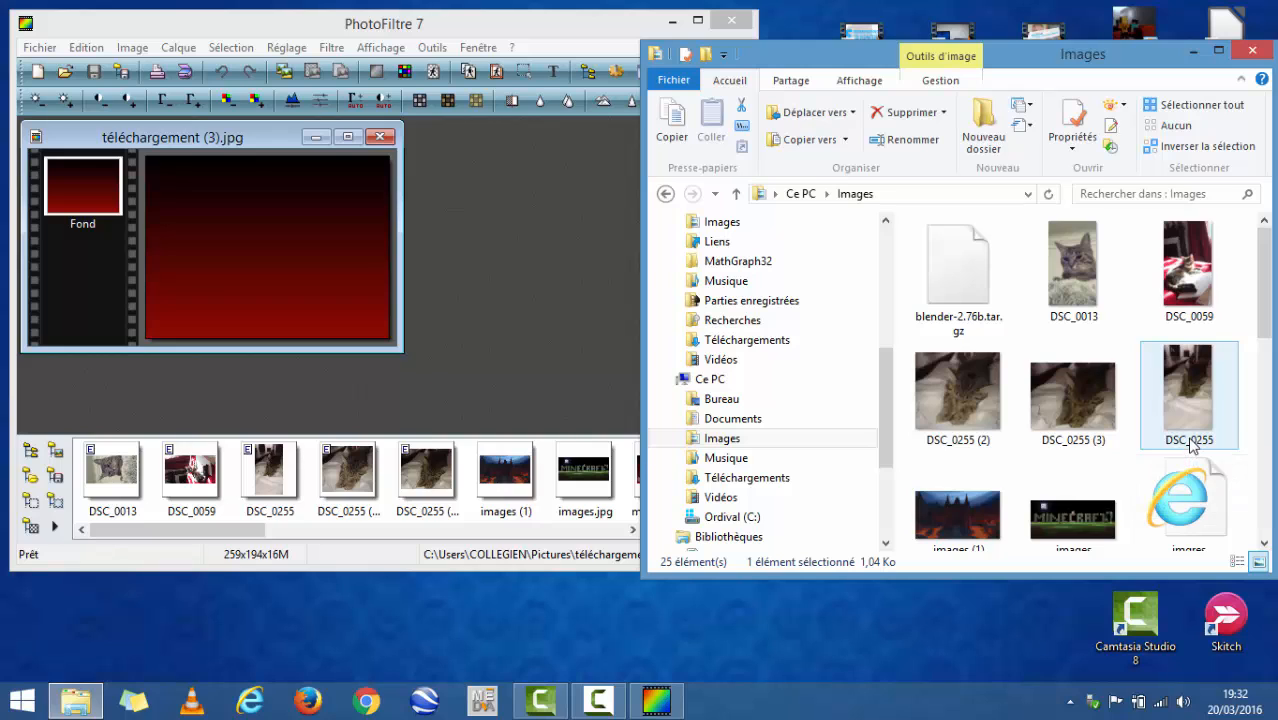
{"action": "scroll", "coordinate": [1190, 443], "scroll_direction": "down", "scroll_amount": 3}
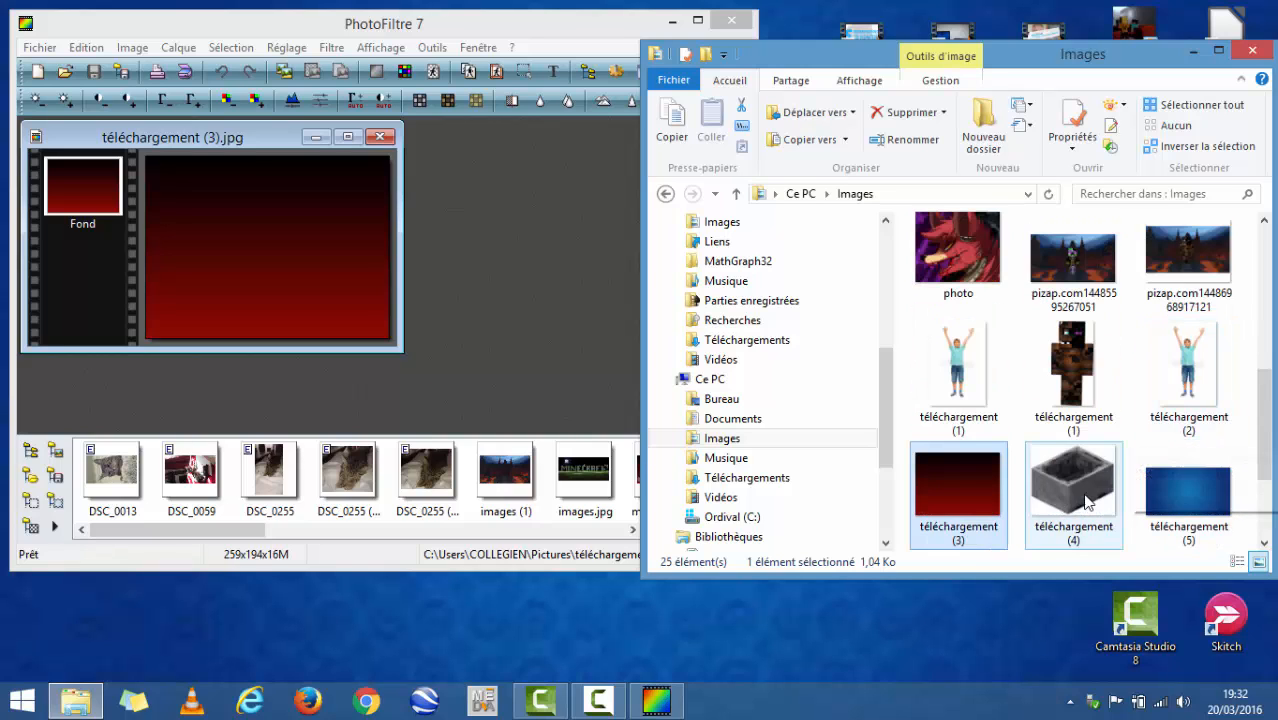
{"action": "left_click_drag", "start_coordinate": [1073, 485], "coordinate": [591, 155]}
{"action": "left_click_drag", "start_coordinate": [531, 232], "coordinate": [531, 241]}
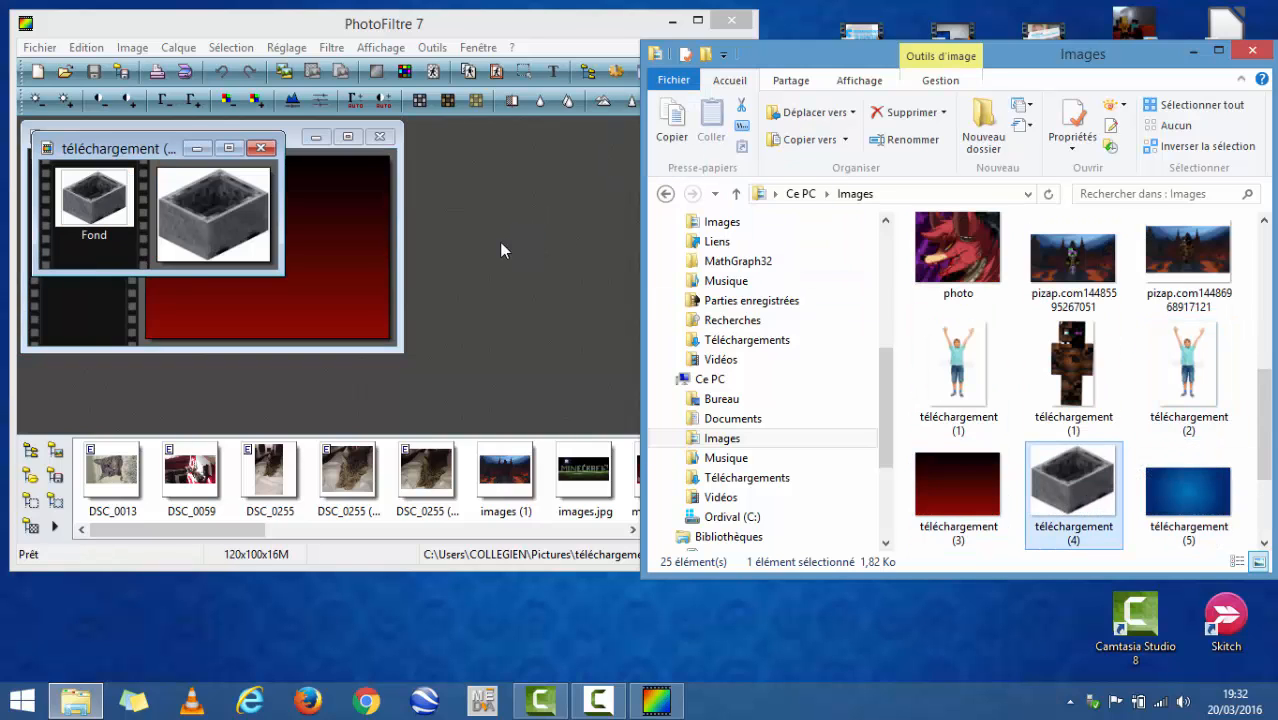
{"action": "left_click_drag", "start_coordinate": [1073, 372], "coordinate": [551, 258]}
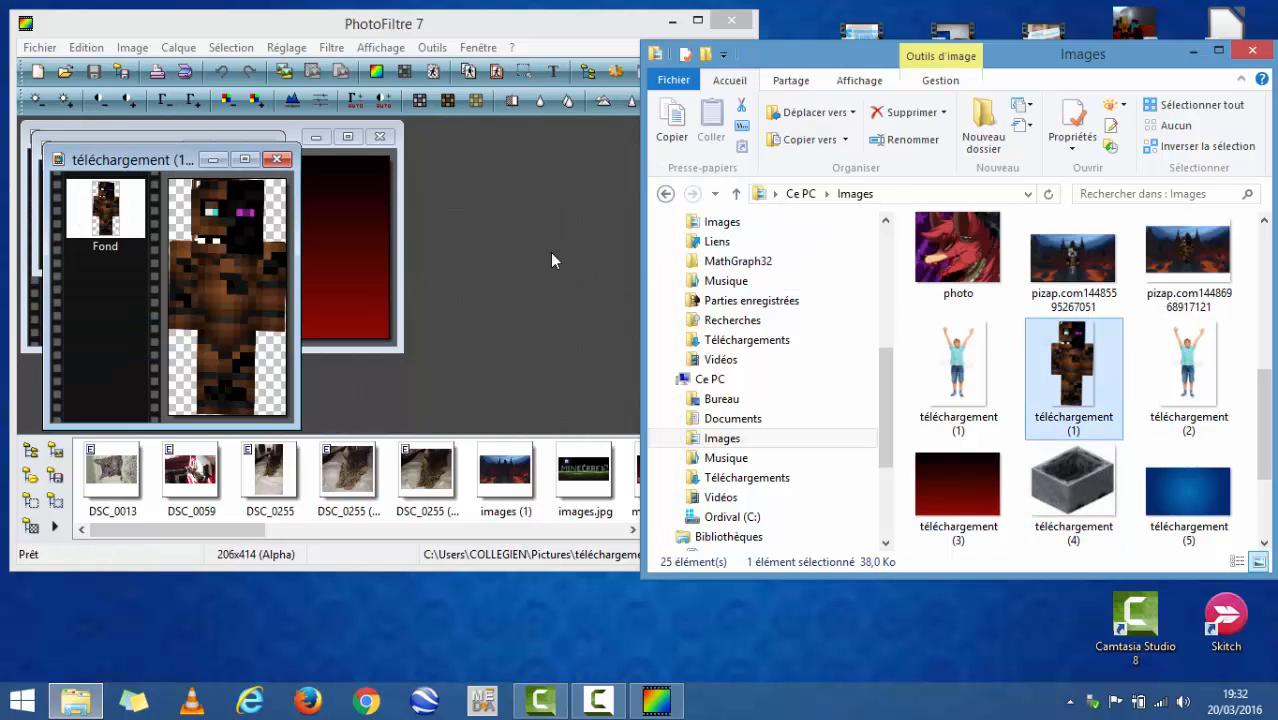
- Close the Images folder, maximize PhotoFiltre and spread the three image windows apart so none overlap
{"action": "left_click", "coordinate": [1252, 50]}
{"action": "left_click", "coordinate": [697, 20]}
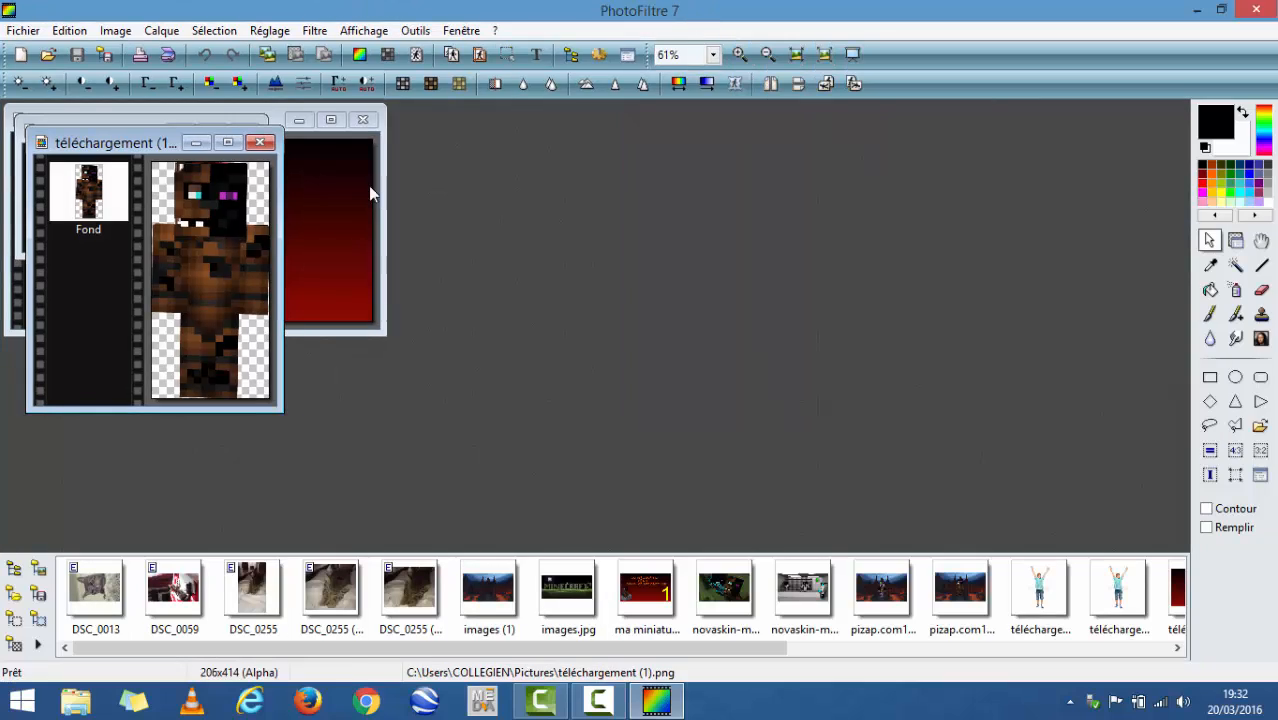
{"action": "left_click_drag", "start_coordinate": [162, 231], "coordinate": [263, 287]}
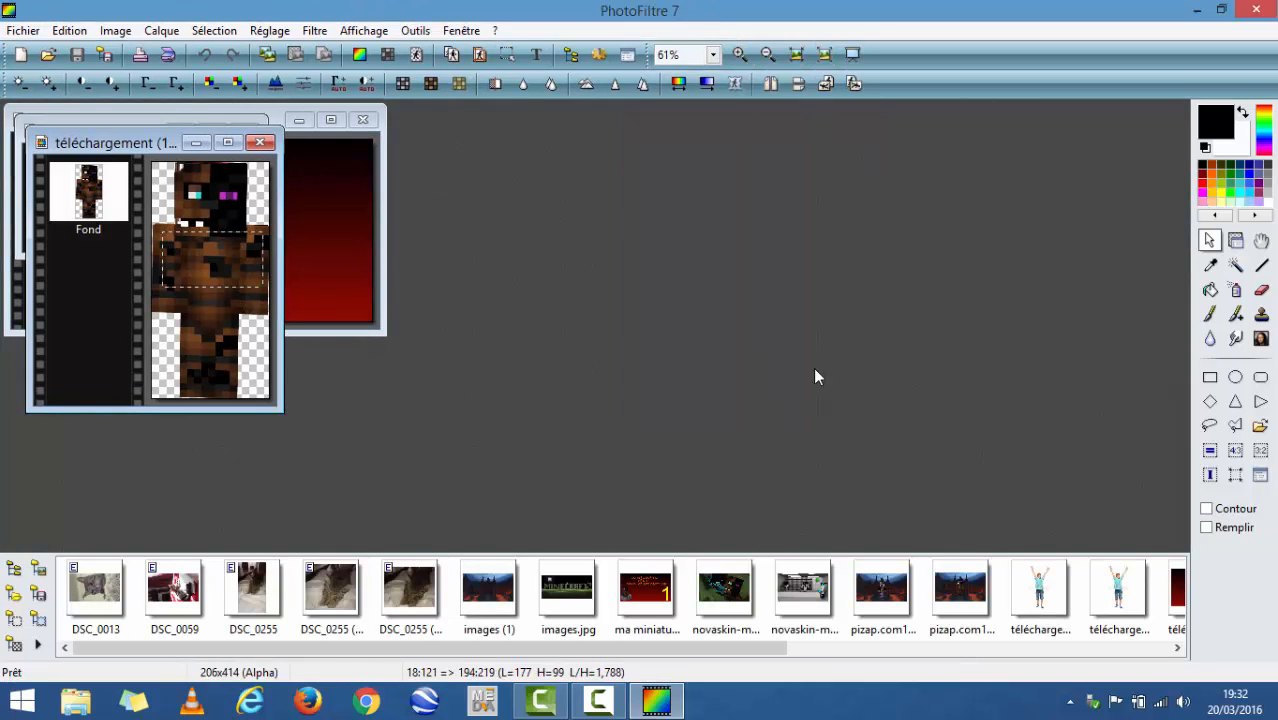
{"action": "left_click_drag", "start_coordinate": [201, 246], "coordinate": [1276, 218]}
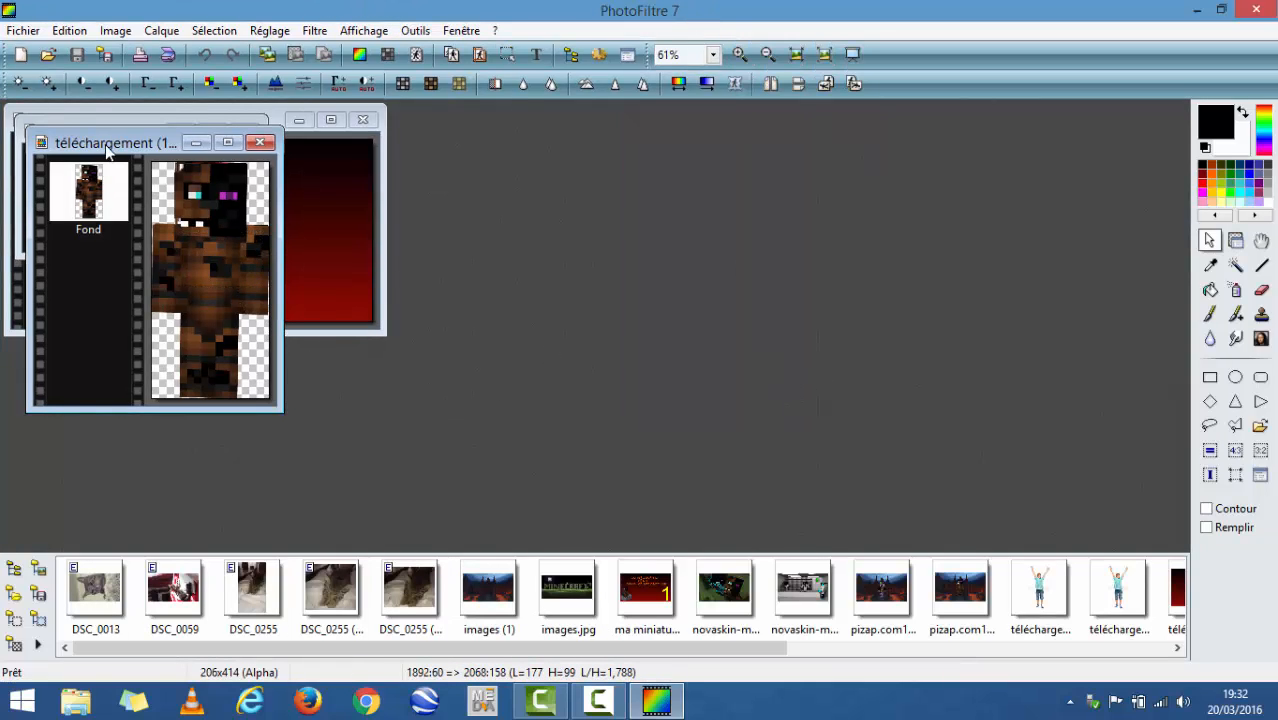
{"action": "left_click_drag", "start_coordinate": [107, 150], "coordinate": [993, 219]}
{"action": "left_click_drag", "start_coordinate": [57, 135], "coordinate": [575, 133]}
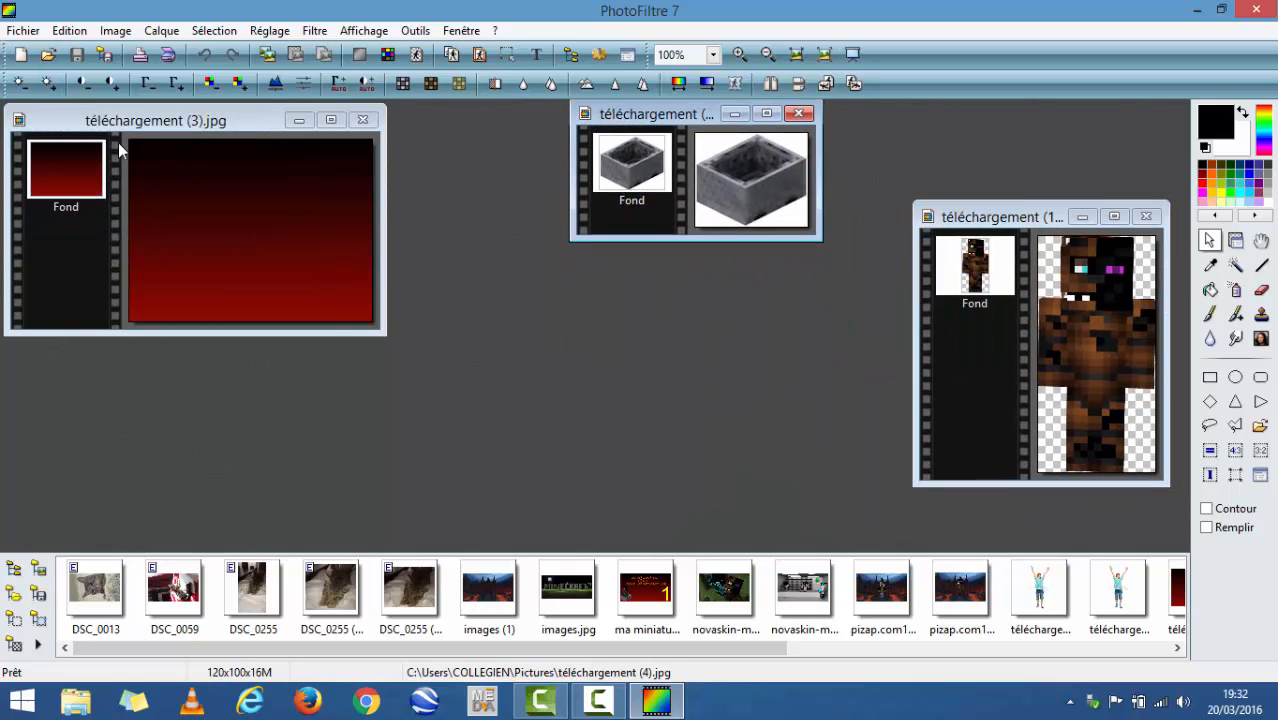
{"action": "left_click_drag", "start_coordinate": [196, 128], "coordinate": [355, 177]}
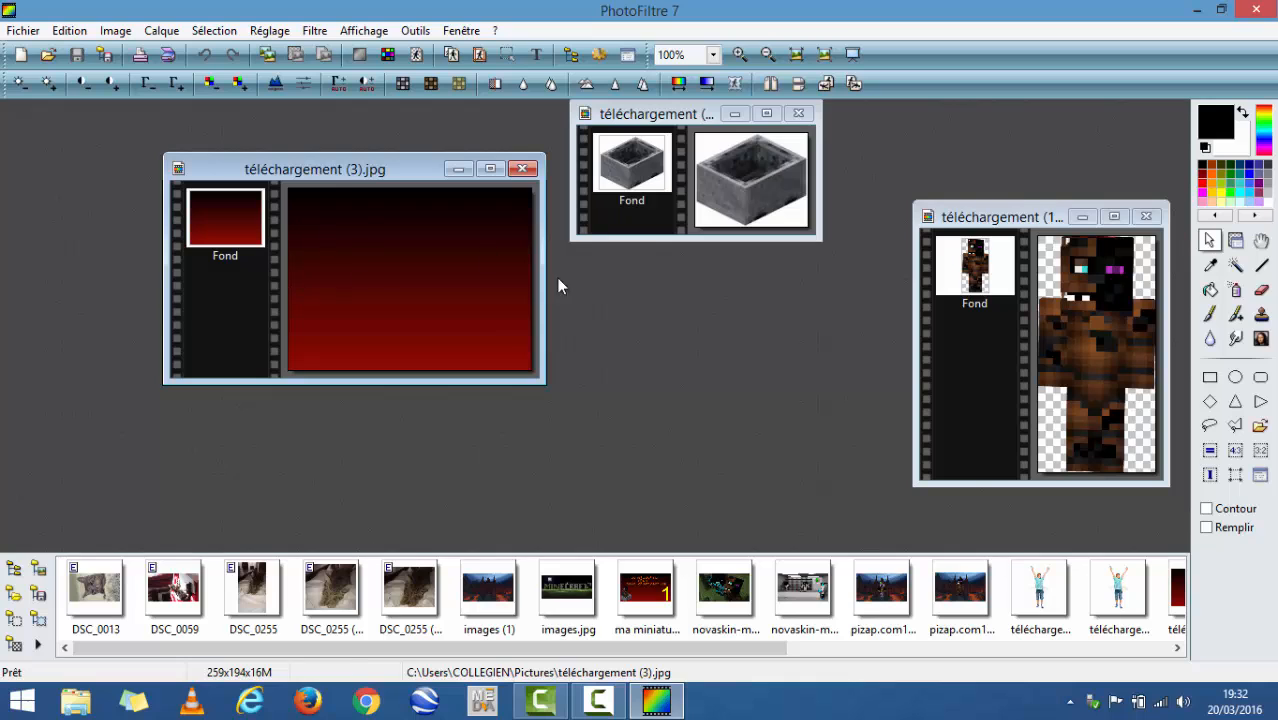
{"action": "left_click_drag", "start_coordinate": [248, 180], "coordinate": [335, 196]}
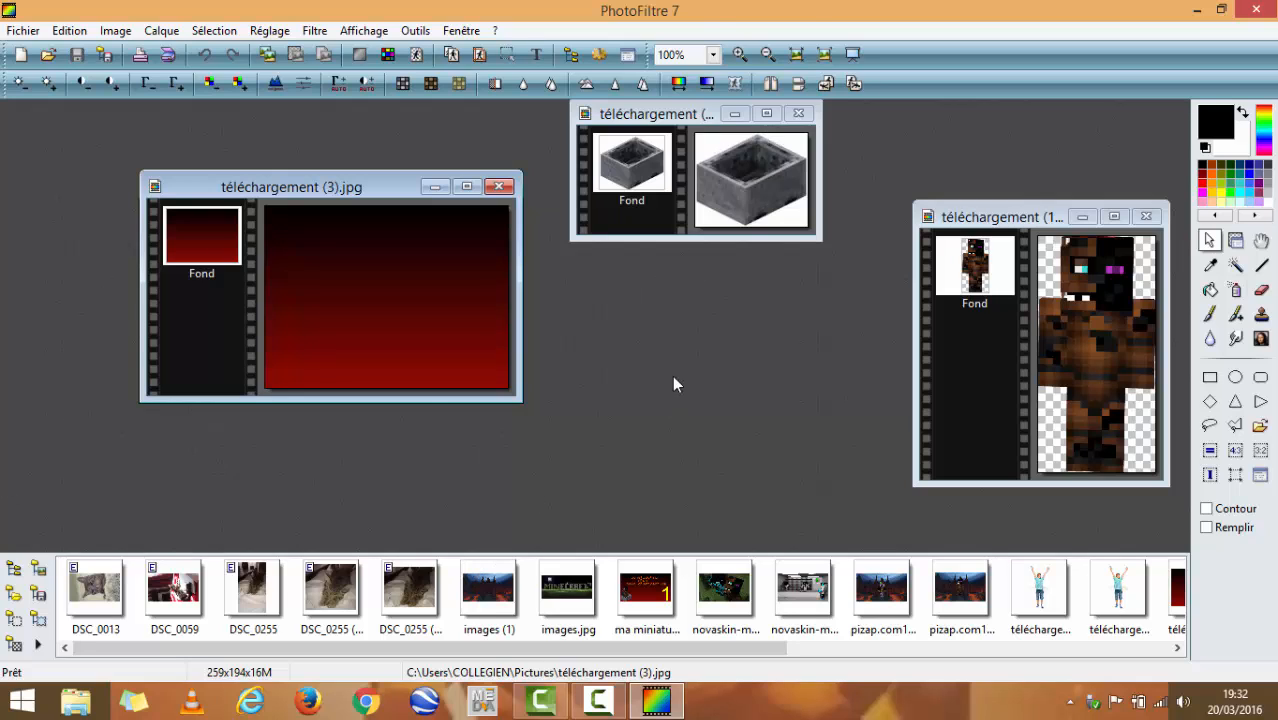
- Maximize the minecart image and select the minecart by tracing its outer edges with a closed polygonal lasso
{"action": "left_click", "coordinate": [765, 115]}
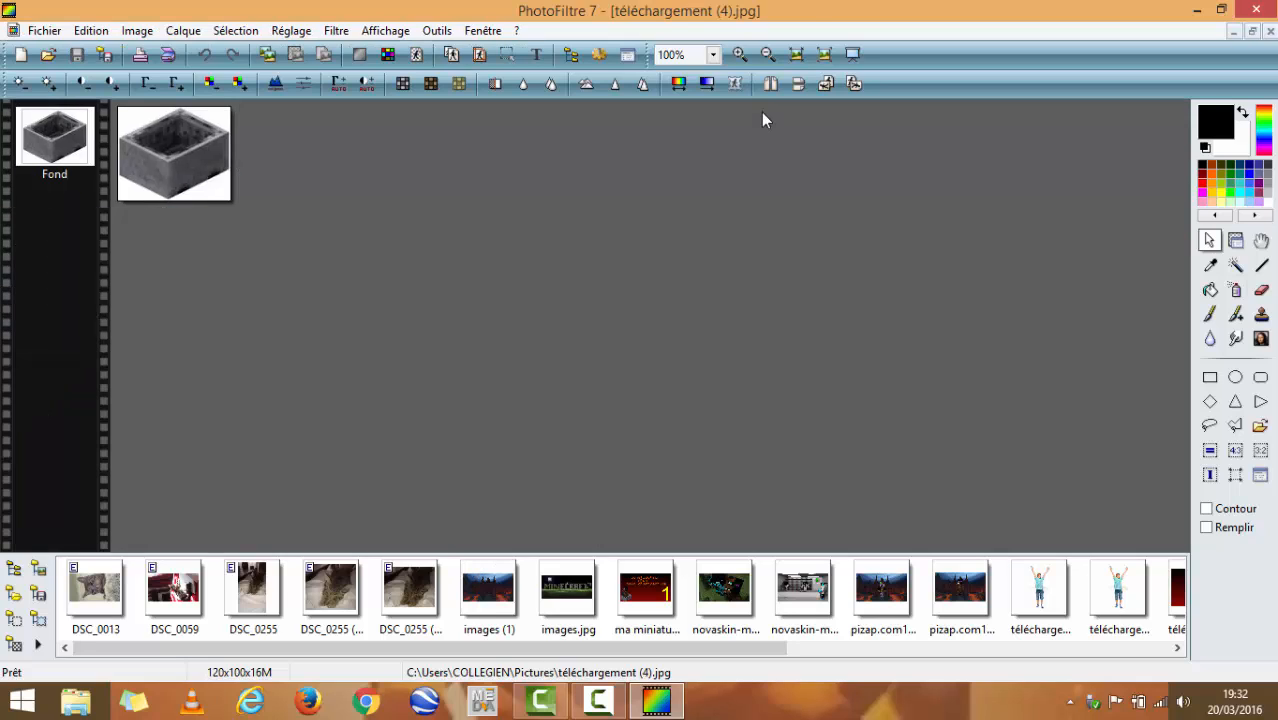
{"action": "scroll", "coordinate": [248, 202], "scroll_direction": "down", "scroll_amount": 9}
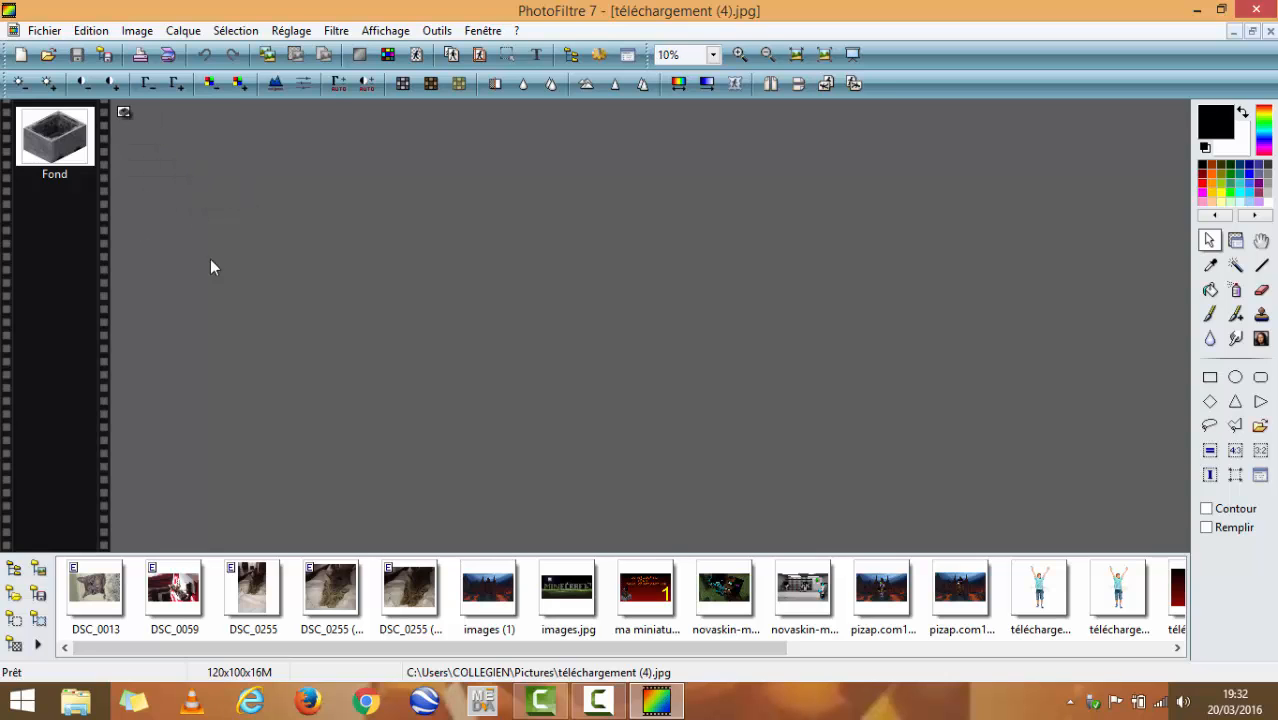
{"action": "scroll", "coordinate": [212, 260], "scroll_direction": "up", "scroll_amount": 13}
{"action": "scroll", "coordinate": [383, 256], "scroll_direction": "down", "scroll_amount": 1}
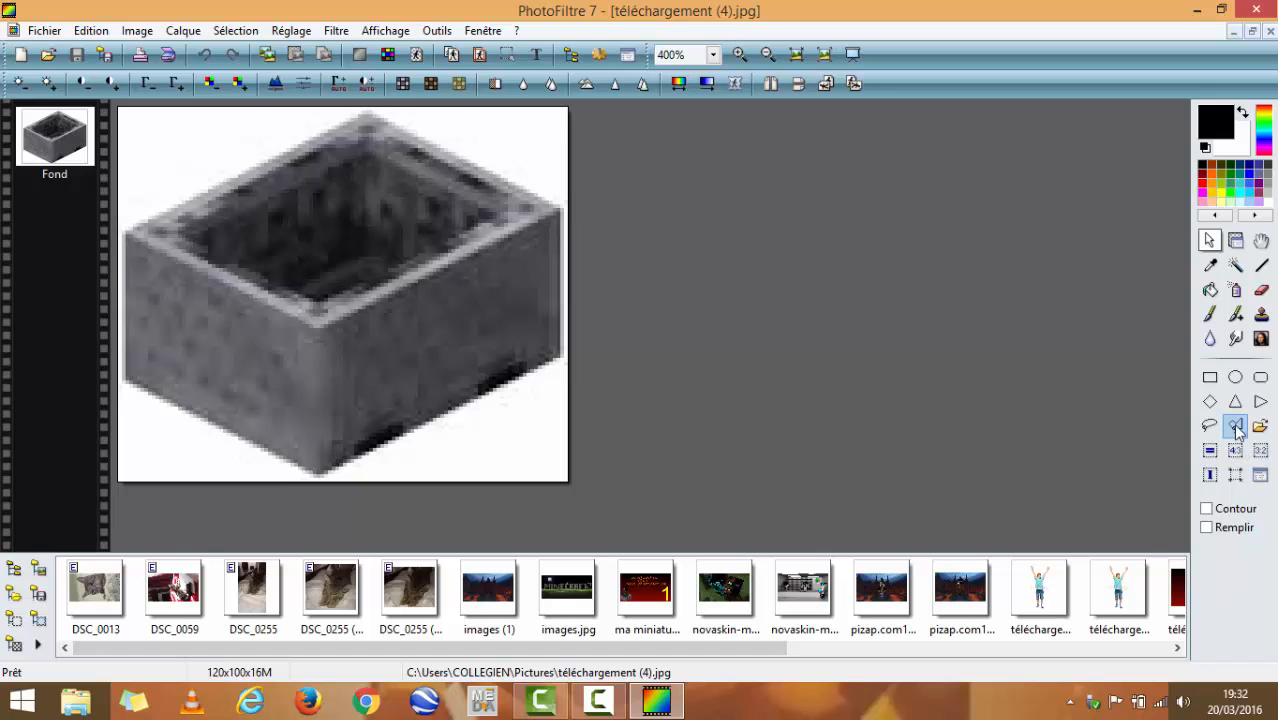
{"action": "mouse_move", "coordinate": [327, 473]}
{"action": "left_mouse_down"}
{"action": "mouse_move", "coordinate": [456, 428]}
{"action": "mouse_move", "coordinate": [565, 362]}
{"action": "mouse_move", "coordinate": [332, 468]}
{"action": "left_mouse_up"}
{"action": "left_click", "coordinate": [331, 466]}
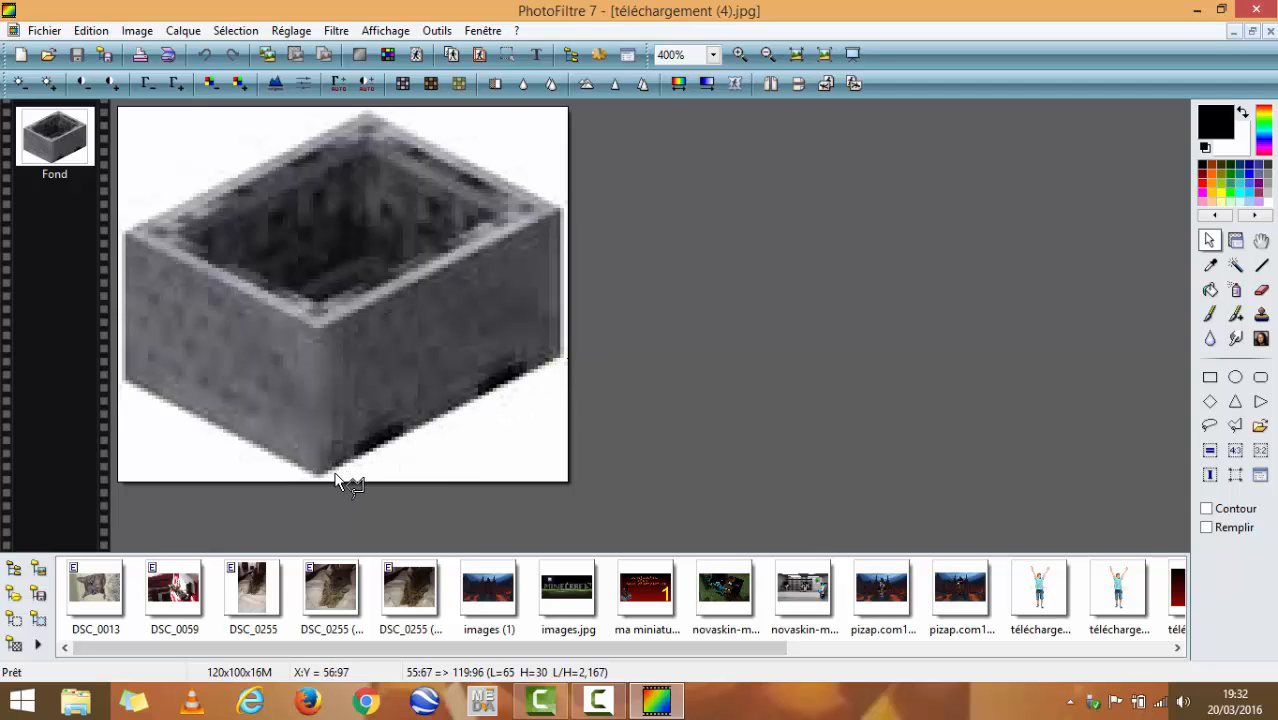
{"action": "left_click", "coordinate": [339, 474]}
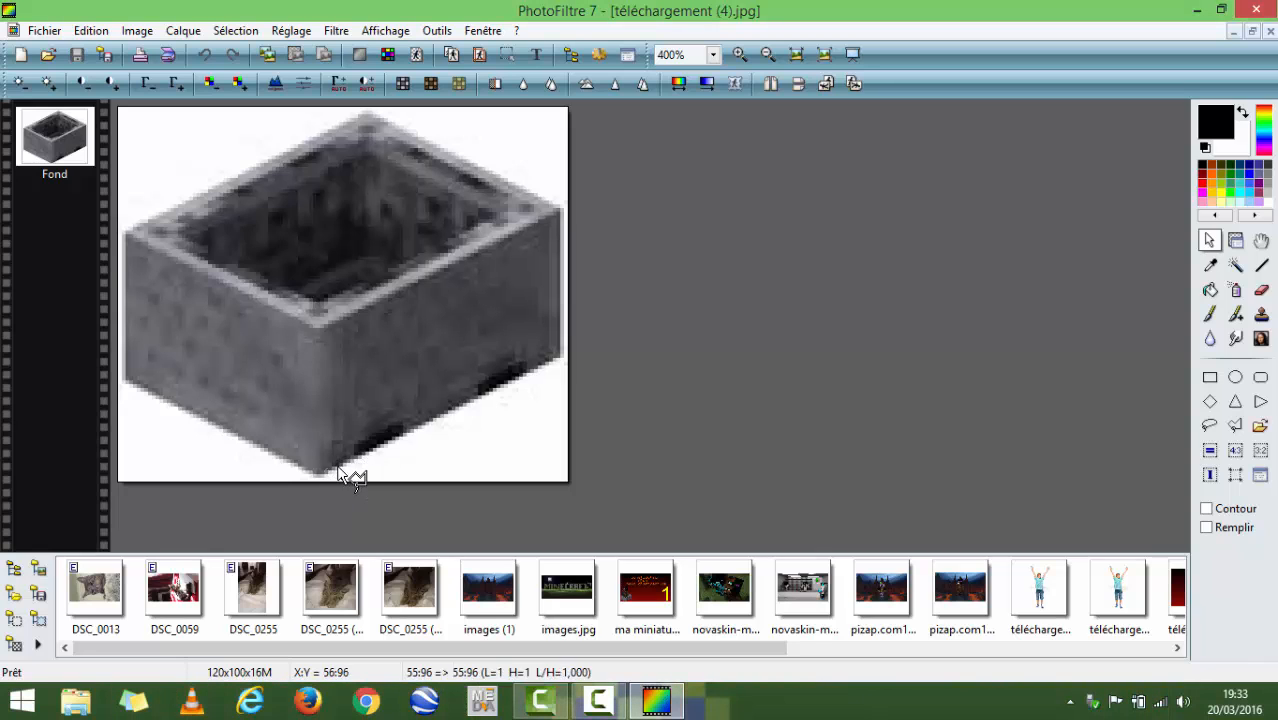
{"action": "left_click_drag", "start_coordinate": [339, 474], "coordinate": [561, 360]}
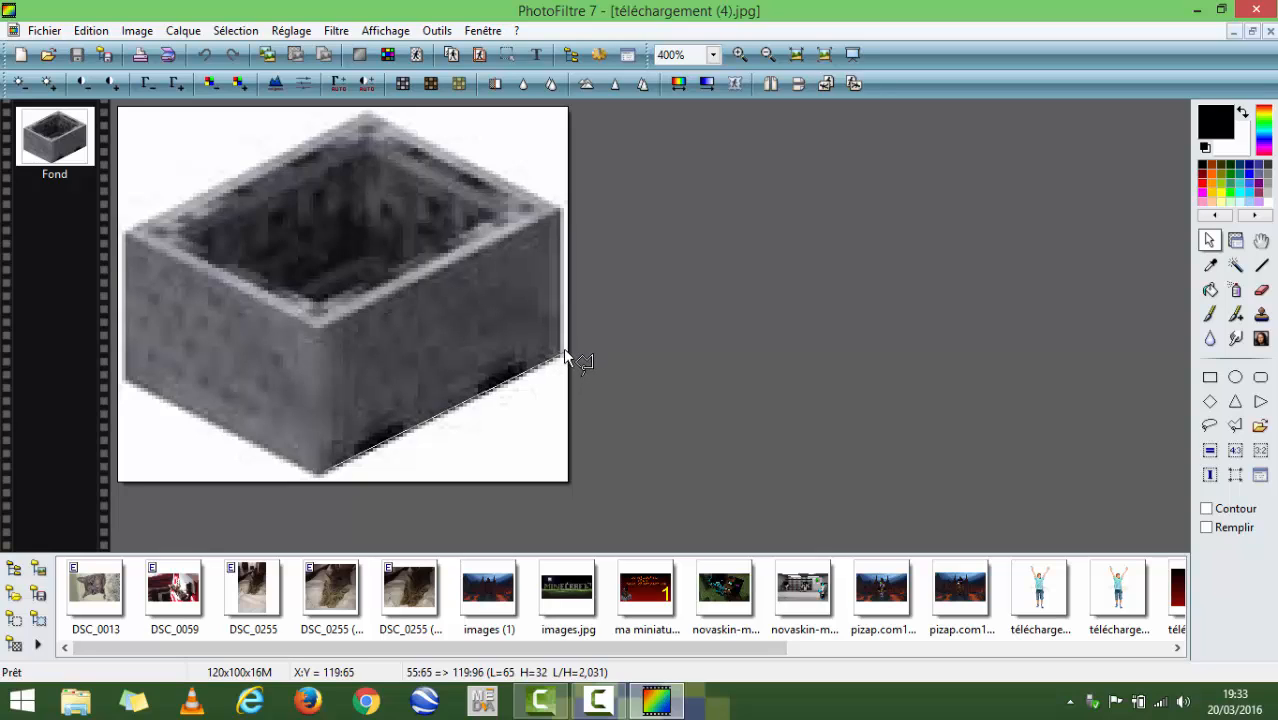
{"action": "left_click_drag", "start_coordinate": [564, 355], "coordinate": [500, 395]}
{"action": "left_click_drag", "start_coordinate": [499, 397], "coordinate": [389, 119]}
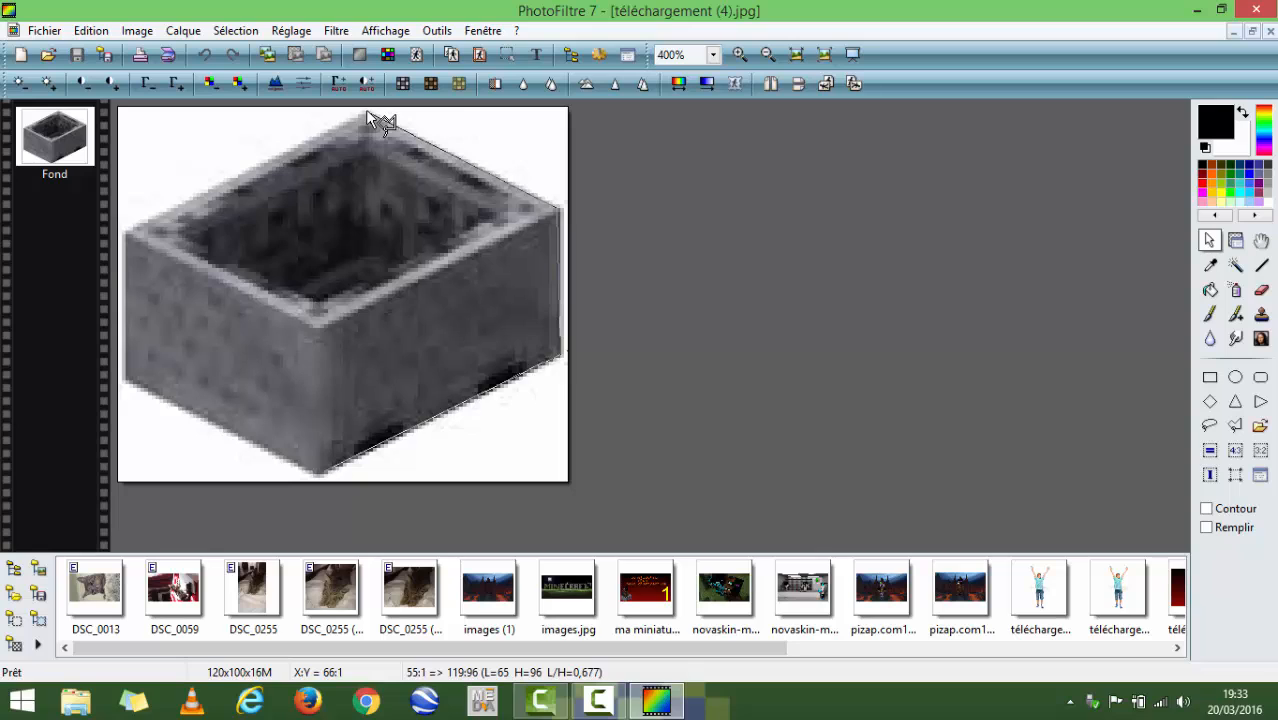
{"action": "left_click", "coordinate": [367, 112]}
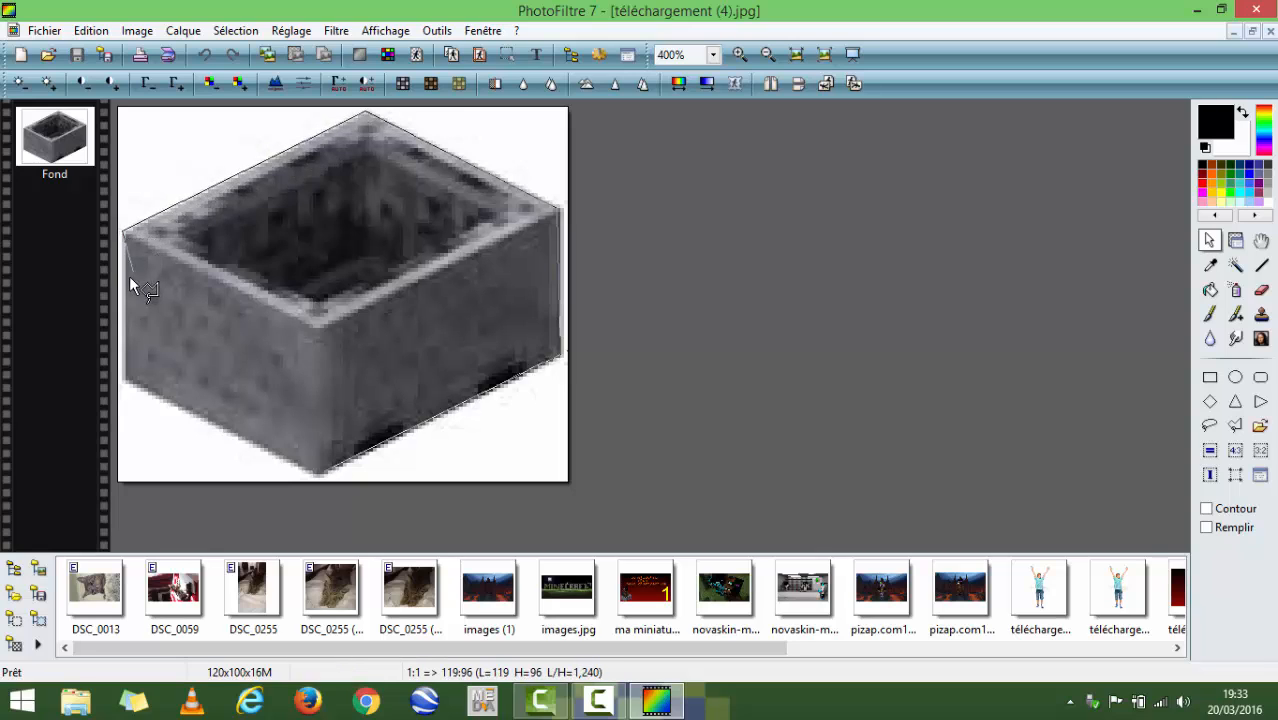
{"action": "left_click", "coordinate": [123, 384]}
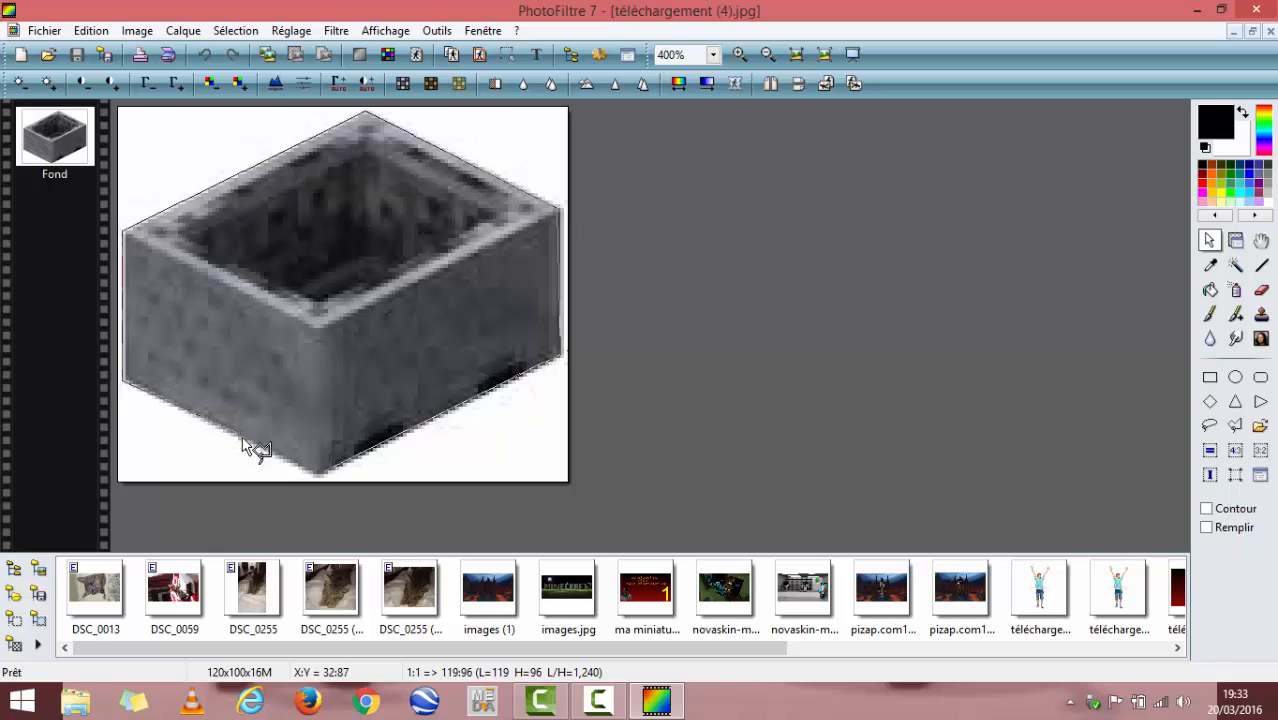
{"action": "double_click", "coordinate": [326, 470]}
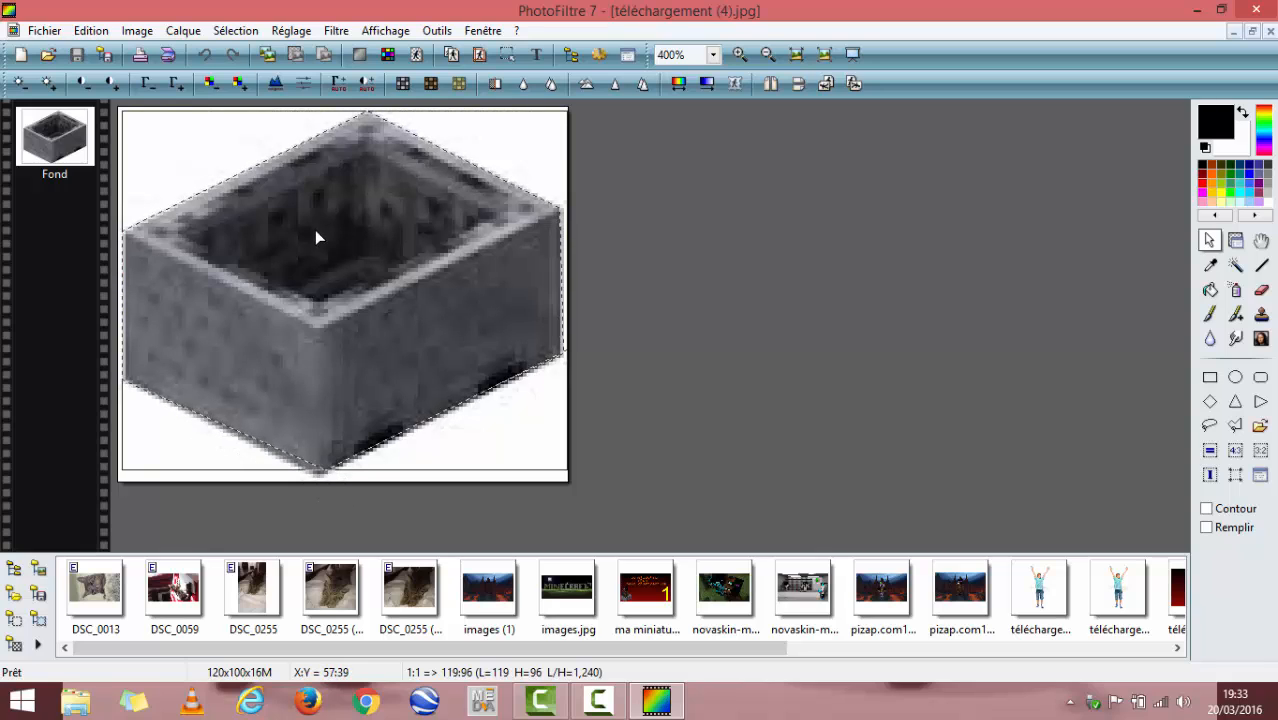
- Restore the minecart image window at 100% zoom and align the lasso selection with the minecart's outline
{"action": "left_click", "coordinate": [1248, 32]}
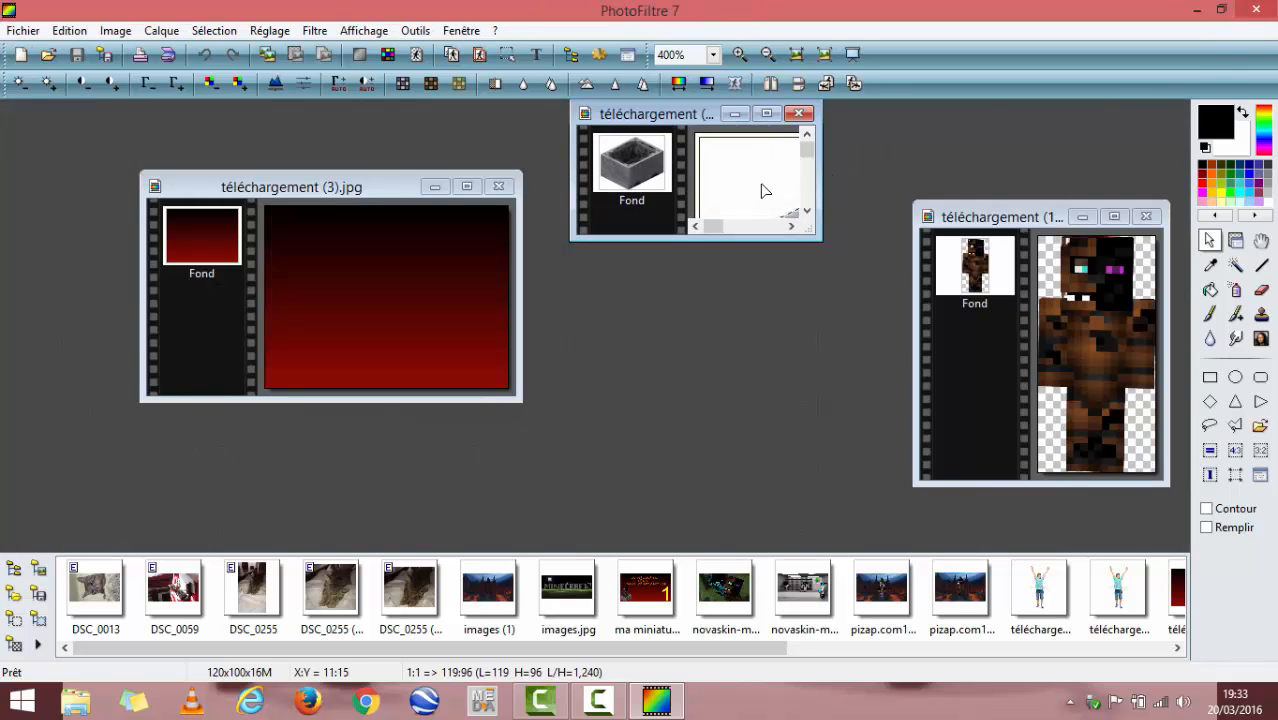
{"action": "scroll", "coordinate": [758, 187], "scroll_direction": "down", "scroll_amount": 4}
{"action": "scroll", "coordinate": [757, 204], "scroll_direction": "up", "scroll_amount": 1}
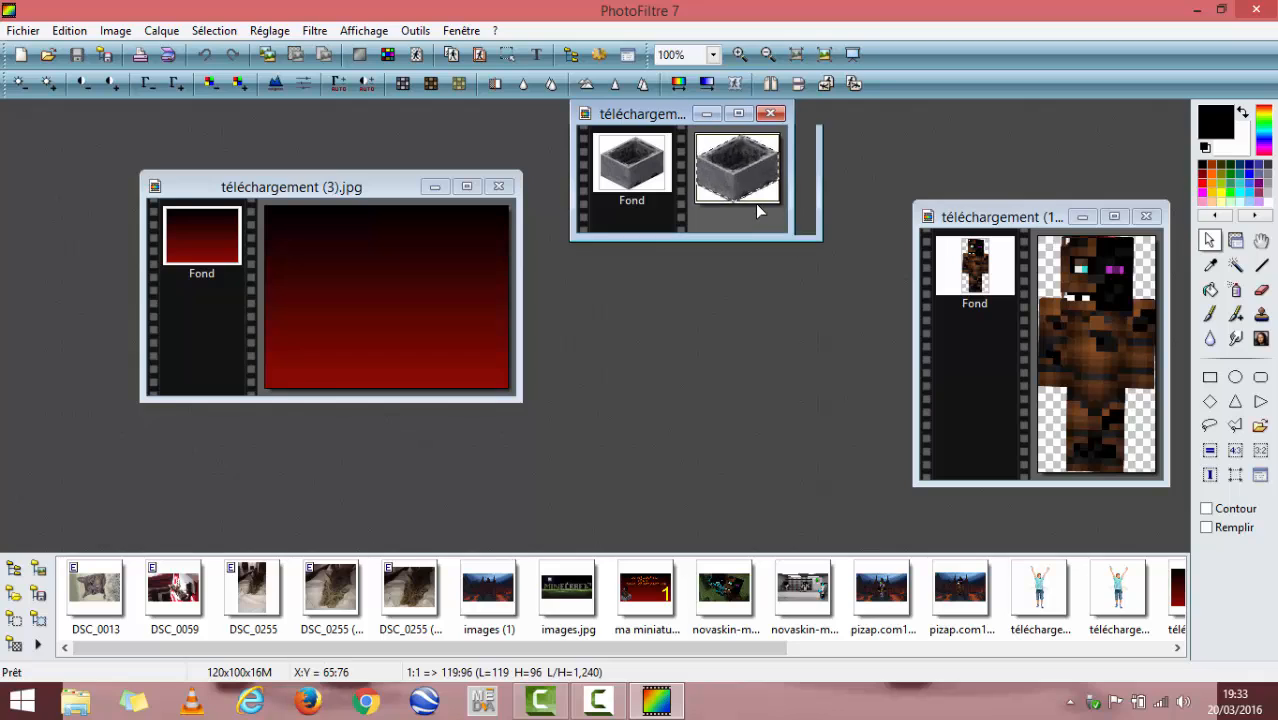
{"action": "scroll", "coordinate": [755, 203], "scroll_direction": "up", "scroll_amount": 1}
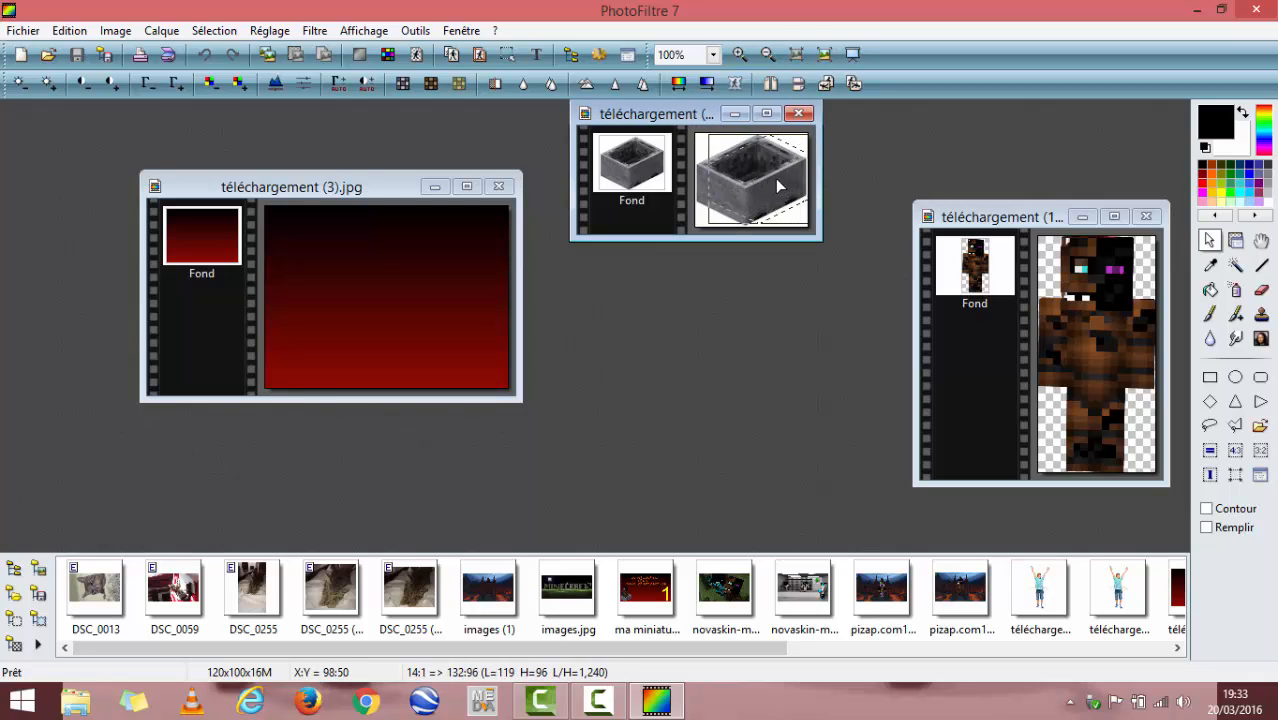
{"action": "left_click_drag", "start_coordinate": [777, 179], "coordinate": [778, 186]}
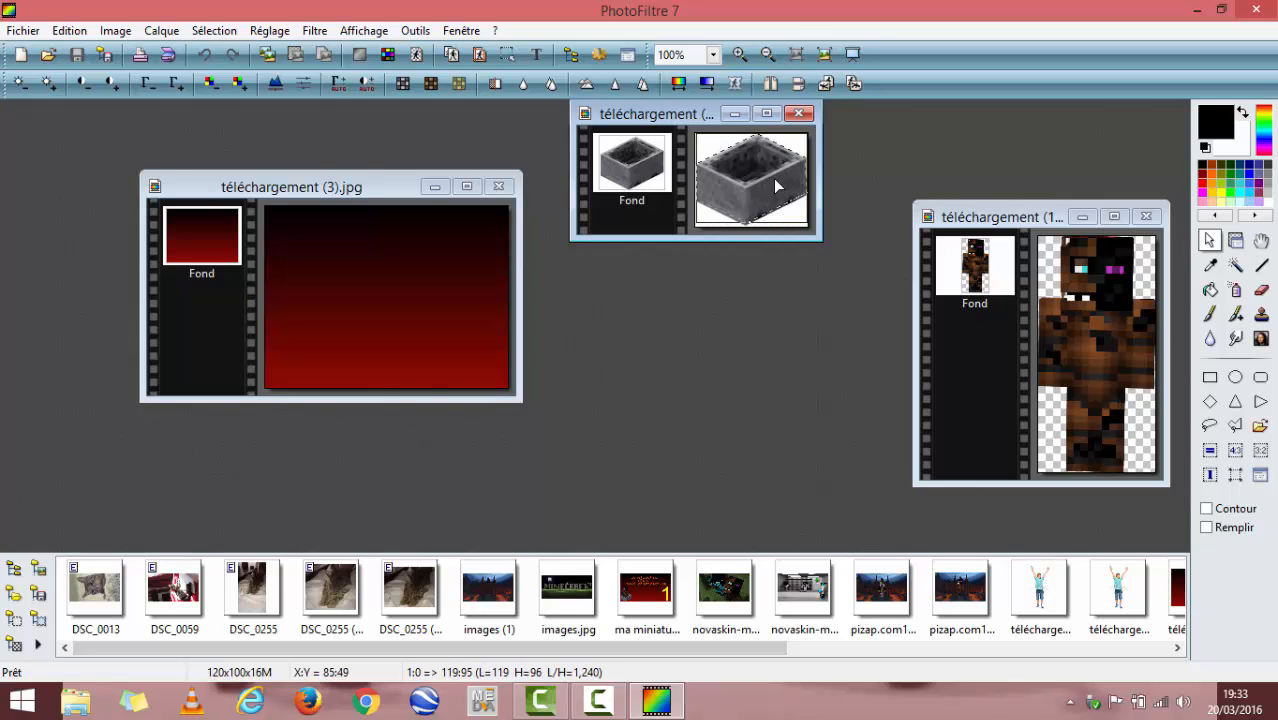
- Copy the selected minecart, paste it as a layer into the red gradient image and move it to the lower-left area
{"action": "right_click", "coordinate": [769, 172]}
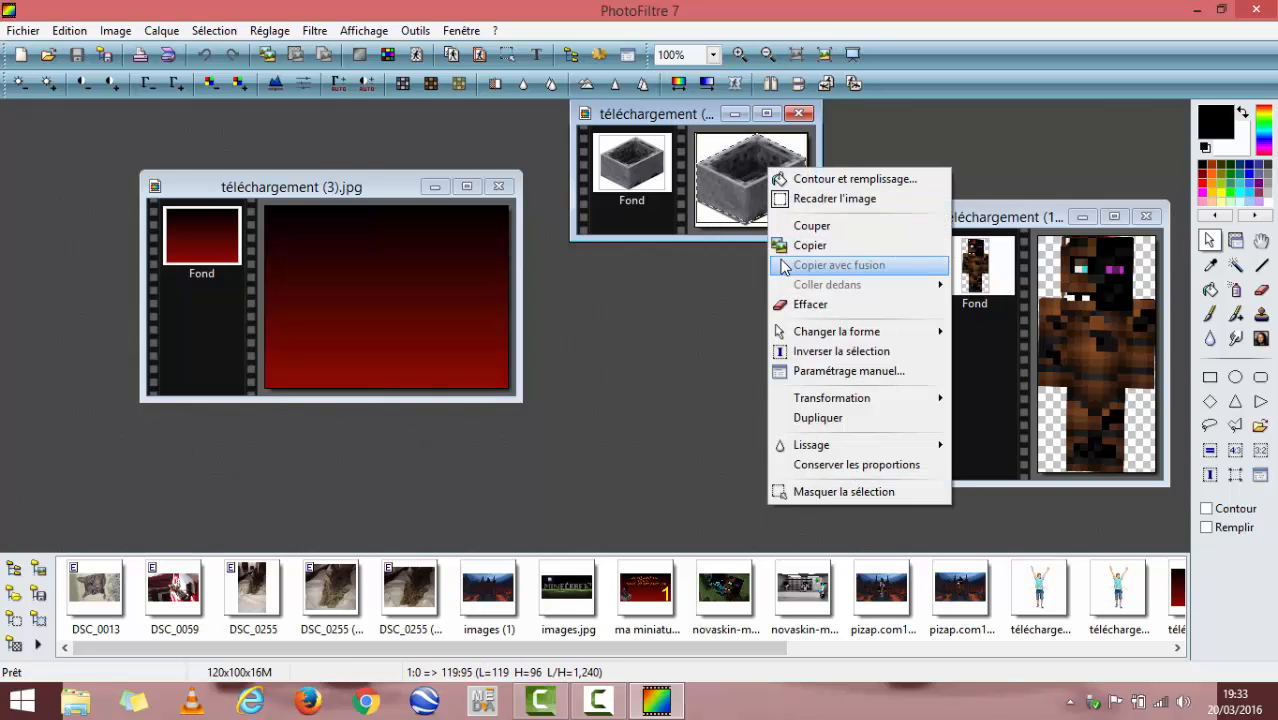
{"action": "left_click", "coordinate": [822, 246]}
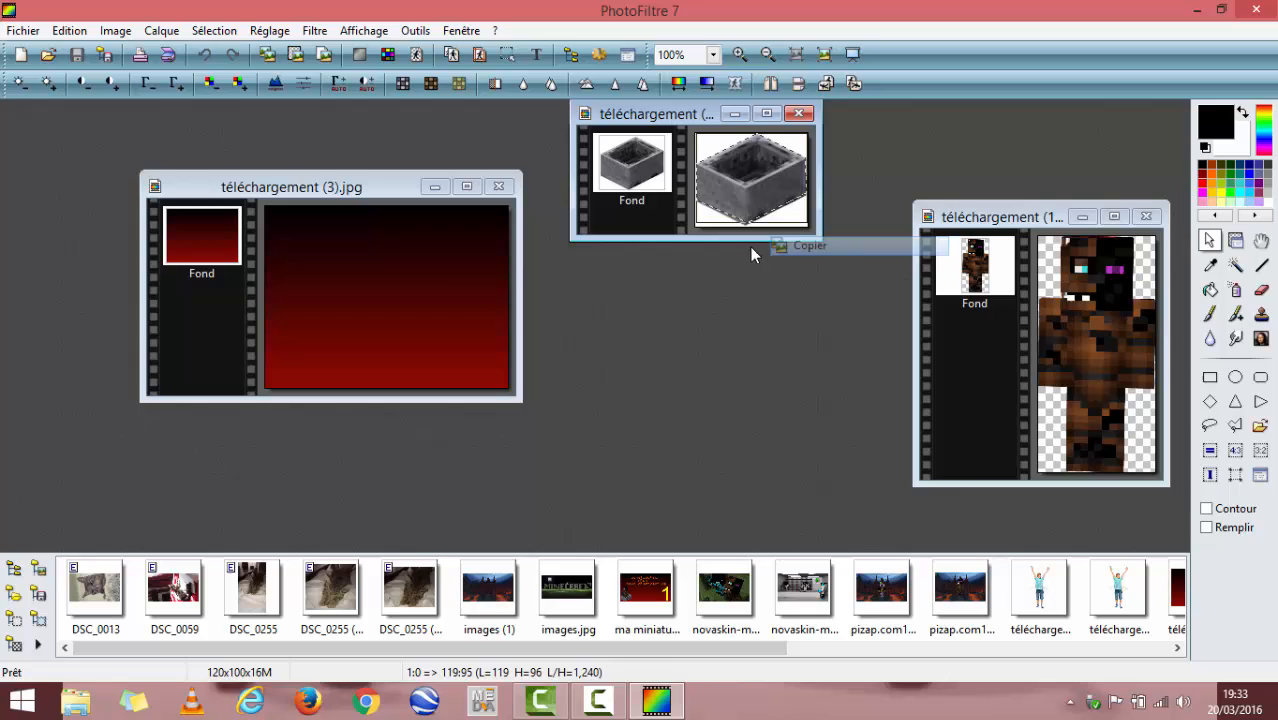
{"action": "right_click", "coordinate": [437, 266]}
{"action": "left_click", "coordinate": [478, 380]}
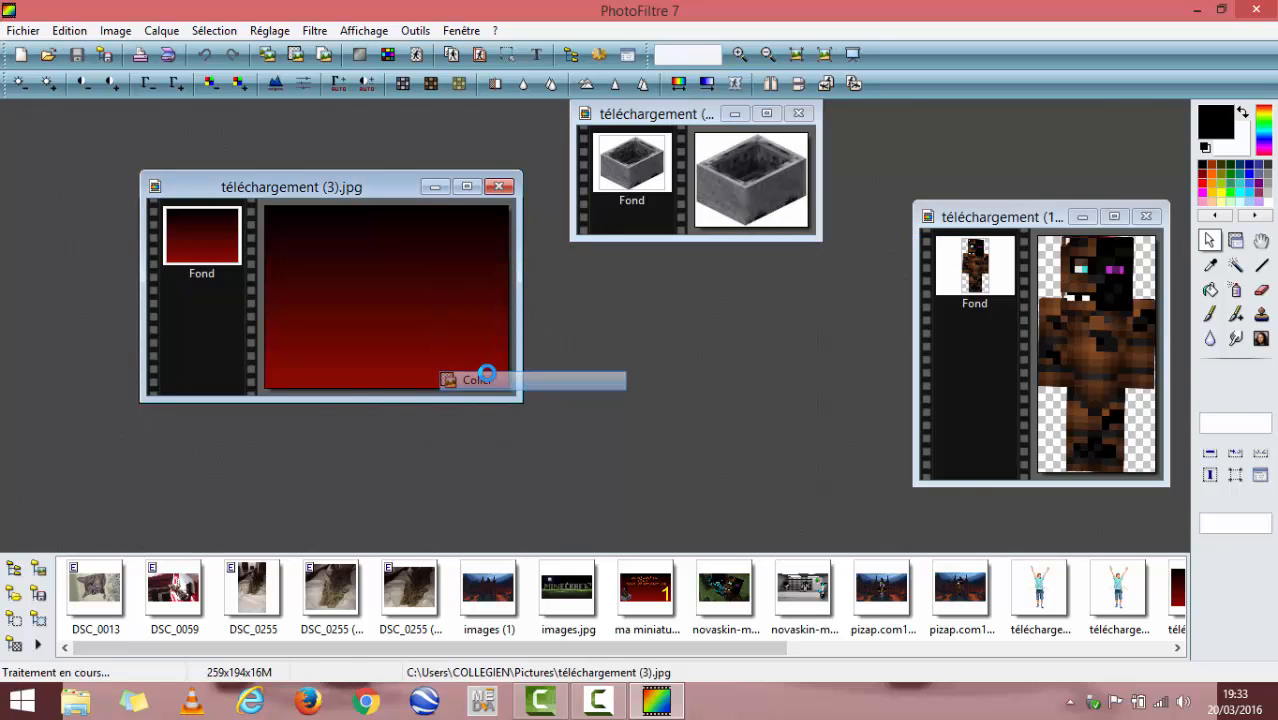
{"action": "left_click_drag", "start_coordinate": [408, 307], "coordinate": [355, 337]}
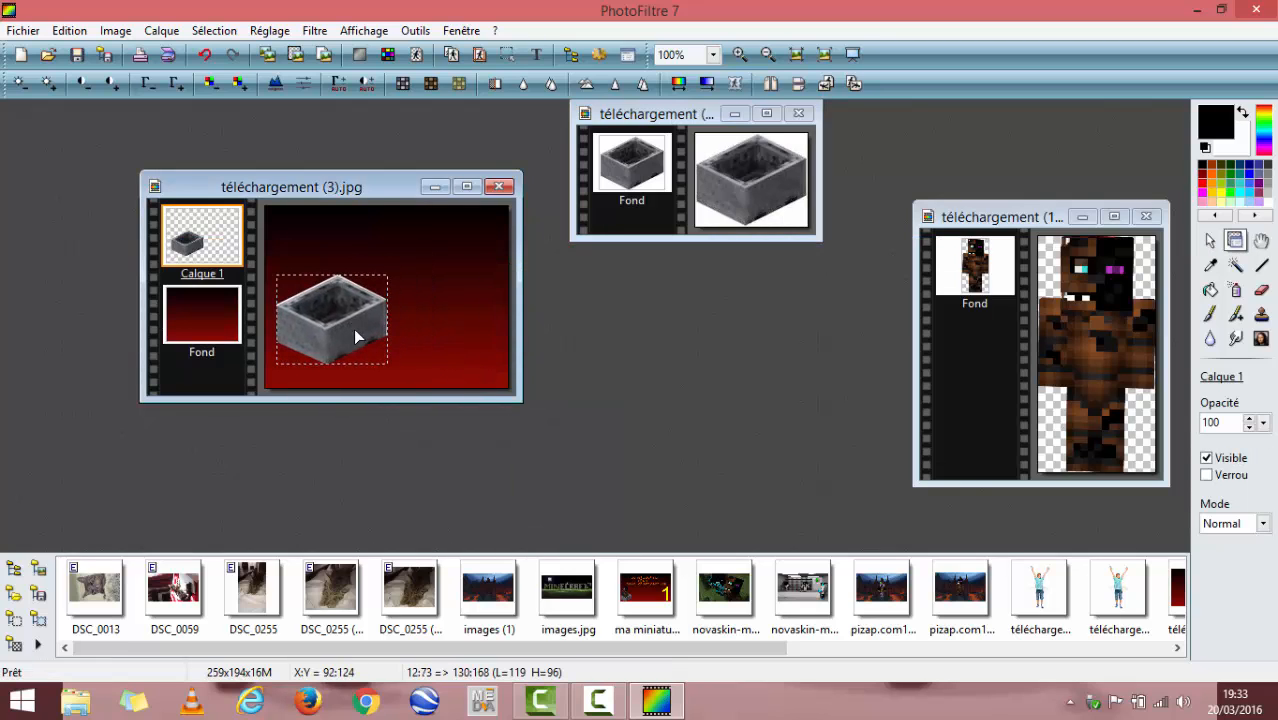
- Shrink the minecart layer proportionally to about 88 by 71 pixels near the lower-left corner, validate it and select the Fond layer
{"action": "right_click", "coordinate": [348, 328]}
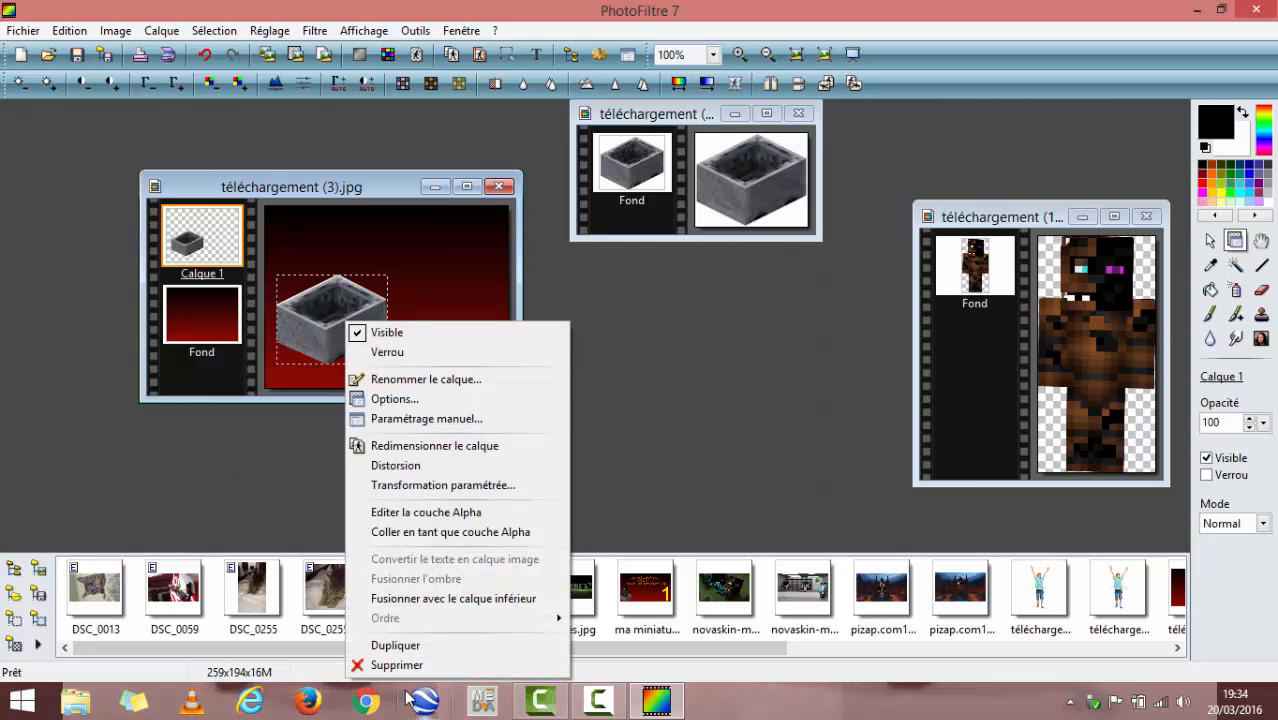
{"action": "left_click", "coordinate": [451, 446]}
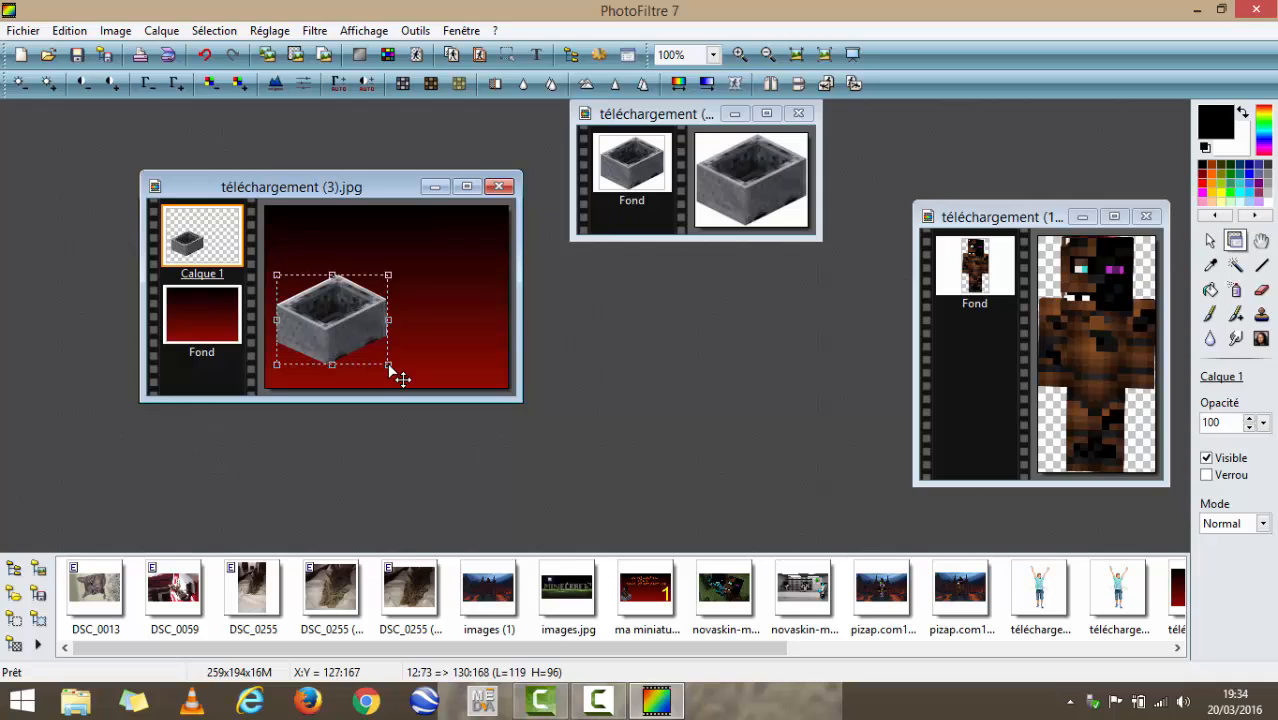
{"action": "left_click_drag", "start_coordinate": [396, 369], "coordinate": [376, 353]}
{"action": "left_click_drag", "start_coordinate": [336, 309], "coordinate": [379, 355]}
{"action": "right_click", "coordinate": [390, 260]}
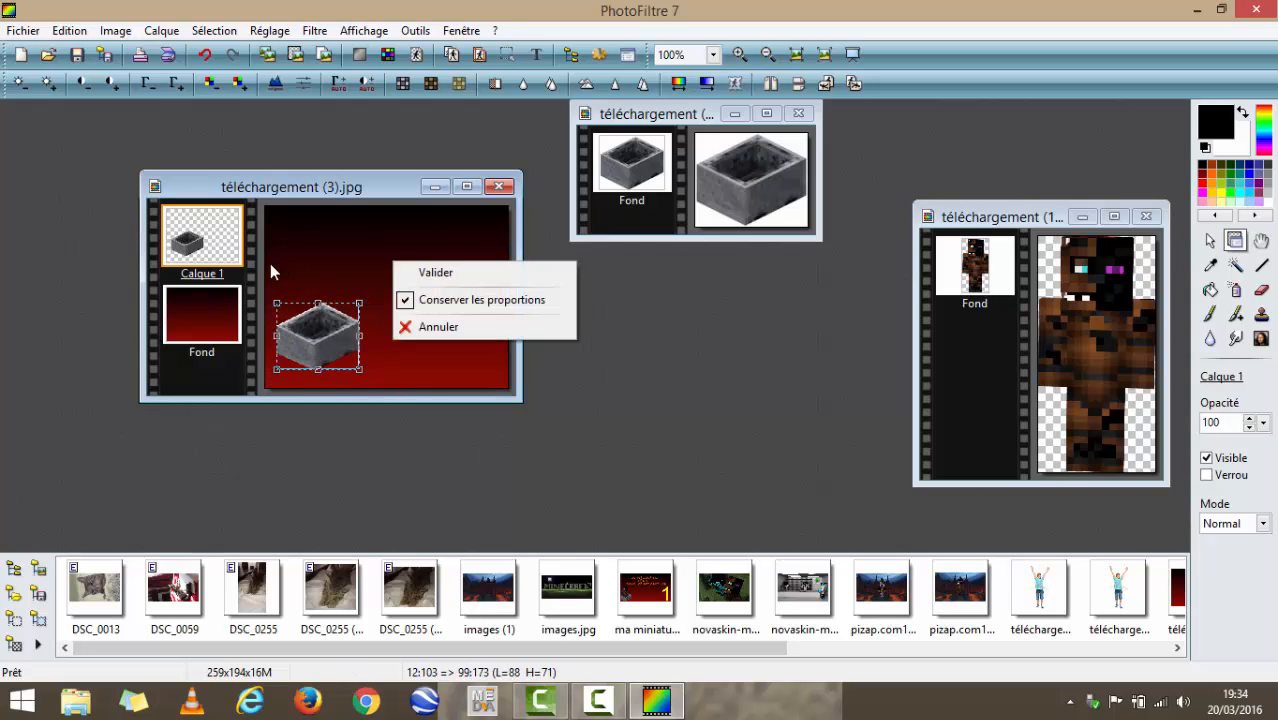
{"action": "left_click", "coordinate": [183, 320]}
{"action": "right_click", "coordinate": [322, 348]}
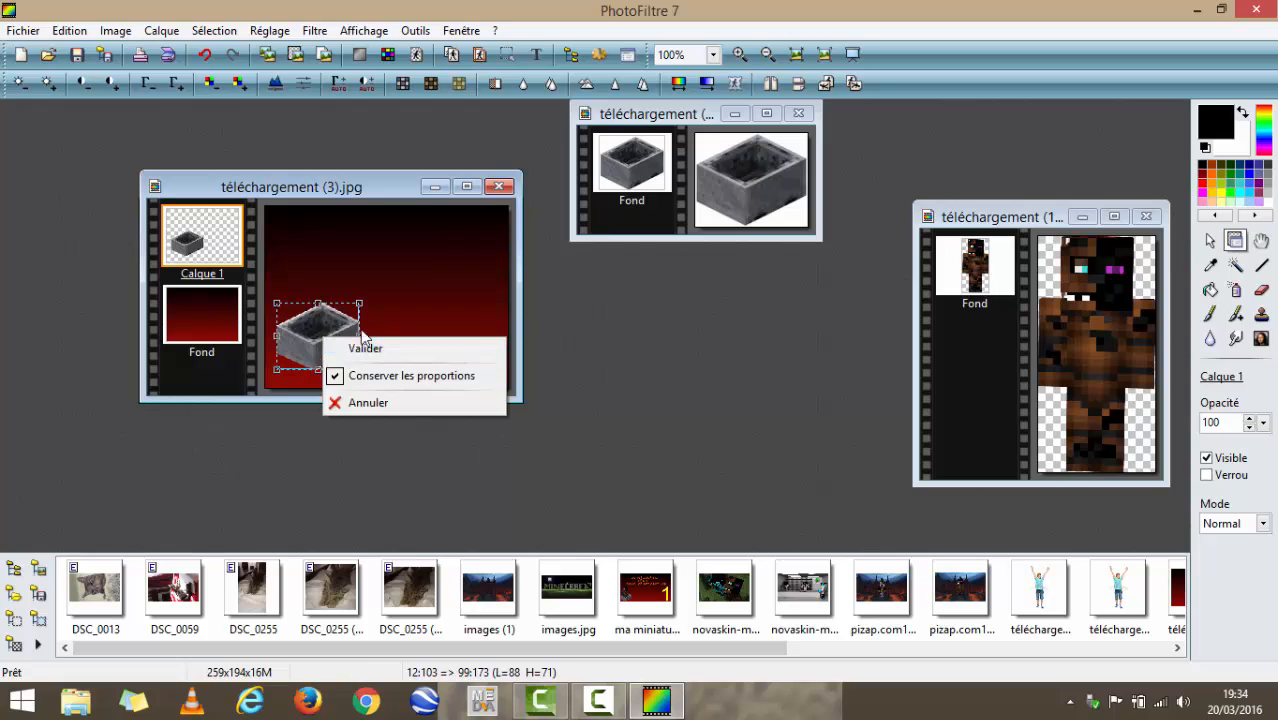
{"action": "left_click", "coordinate": [358, 344]}
{"action": "left_click", "coordinate": [196, 312]}
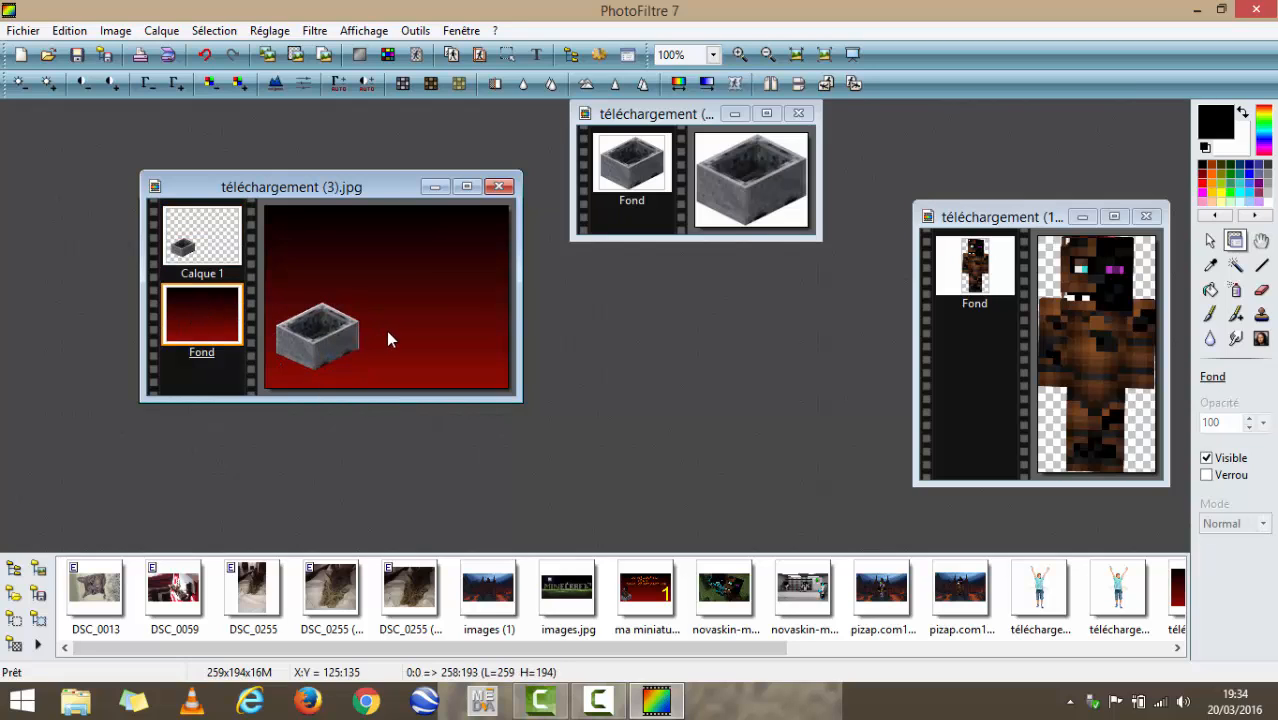
{"action": "right_click", "coordinate": [425, 318]}
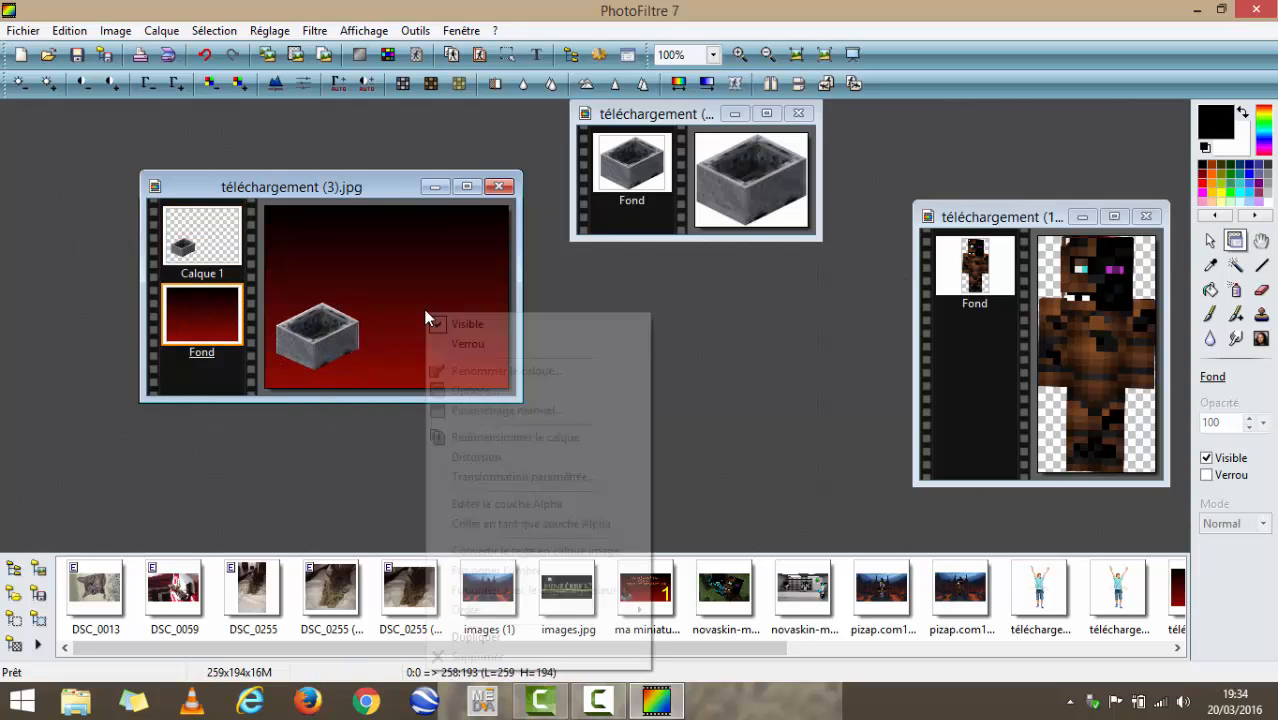
{"action": "left_click", "coordinate": [369, 234]}
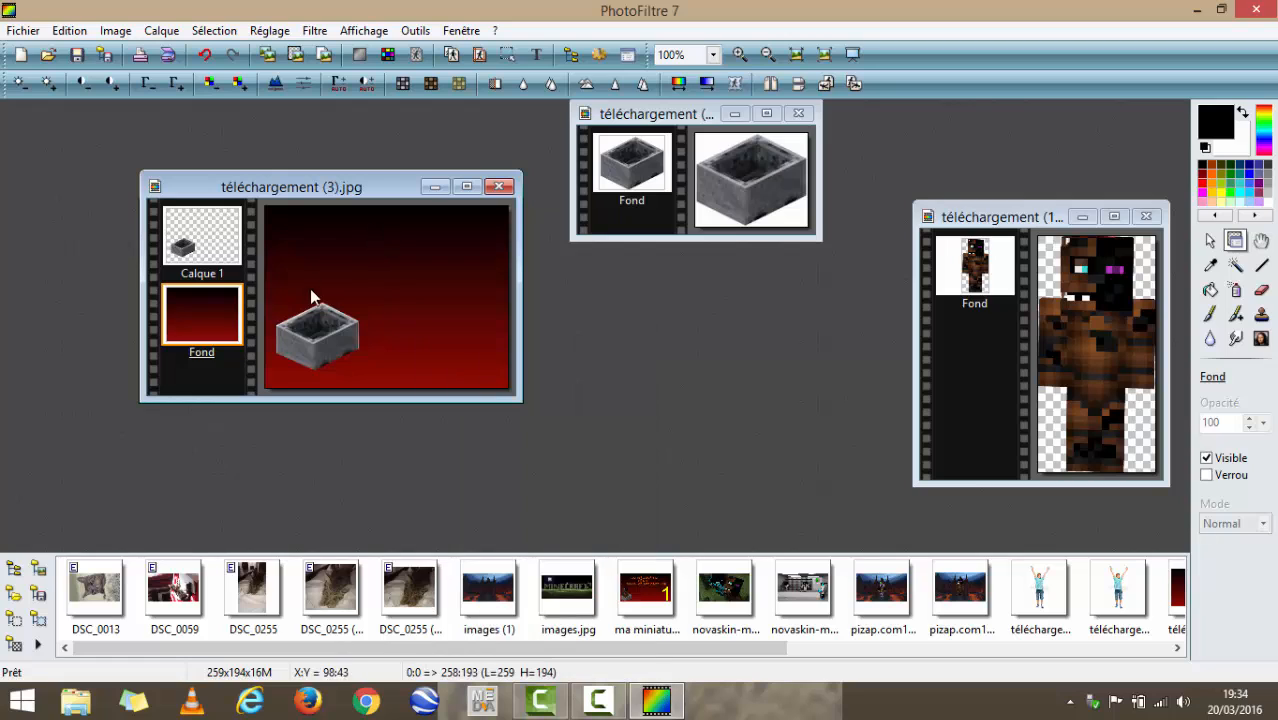
{"action": "right_click", "coordinate": [407, 314]}
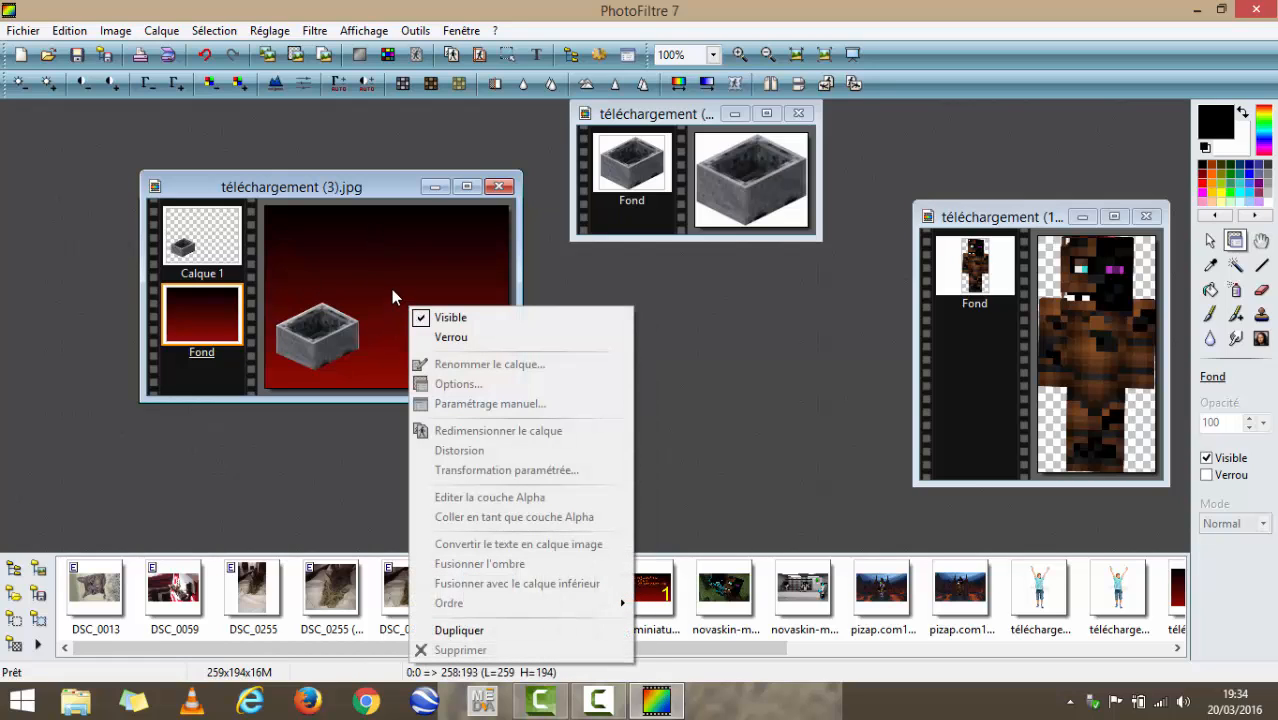
{"action": "left_click", "coordinate": [391, 289]}
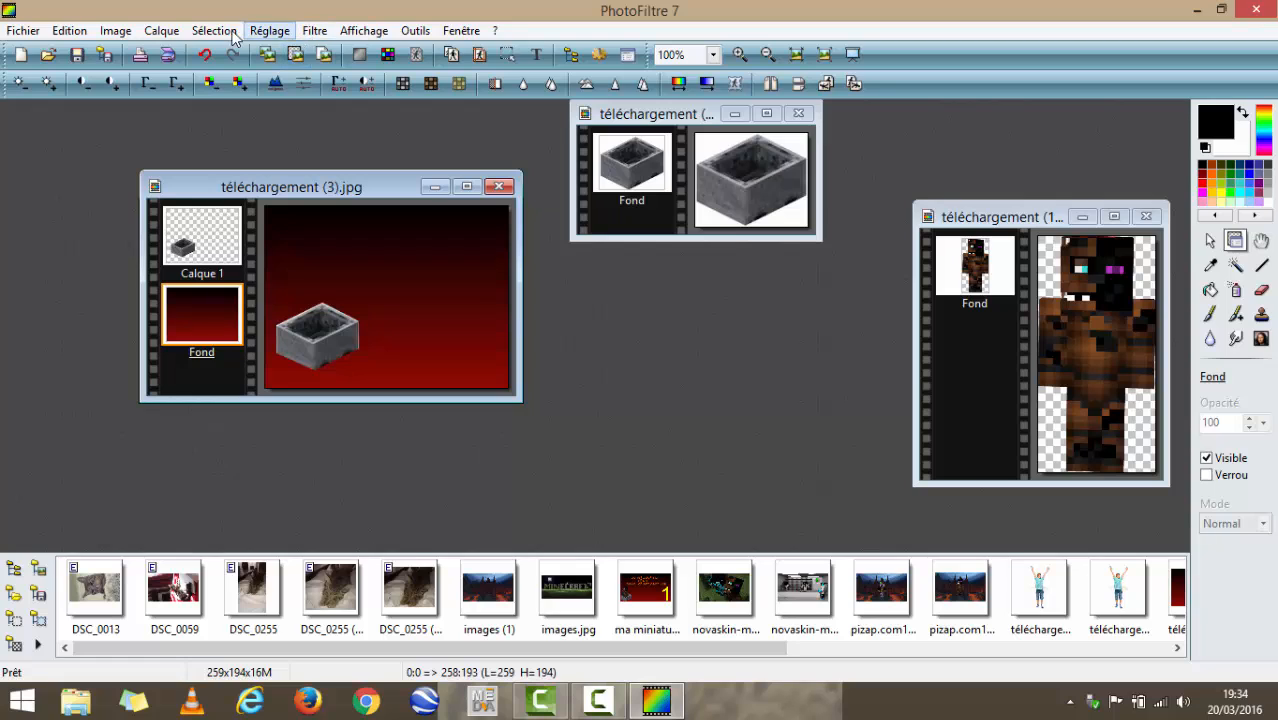
- In the gradient image's size settings, turn off keeping proportions and set the new height to 360 pixels
{"action": "left_click", "coordinate": [115, 30]}
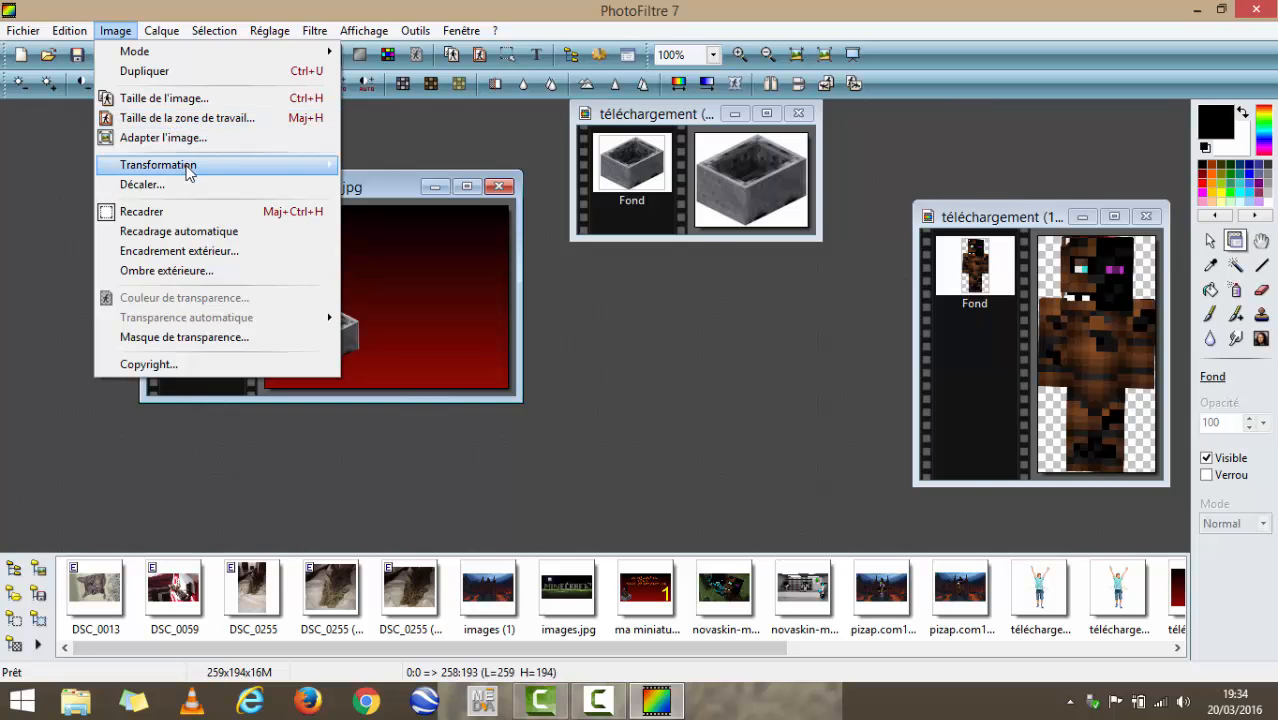
{"action": "left_click", "coordinate": [231, 99]}
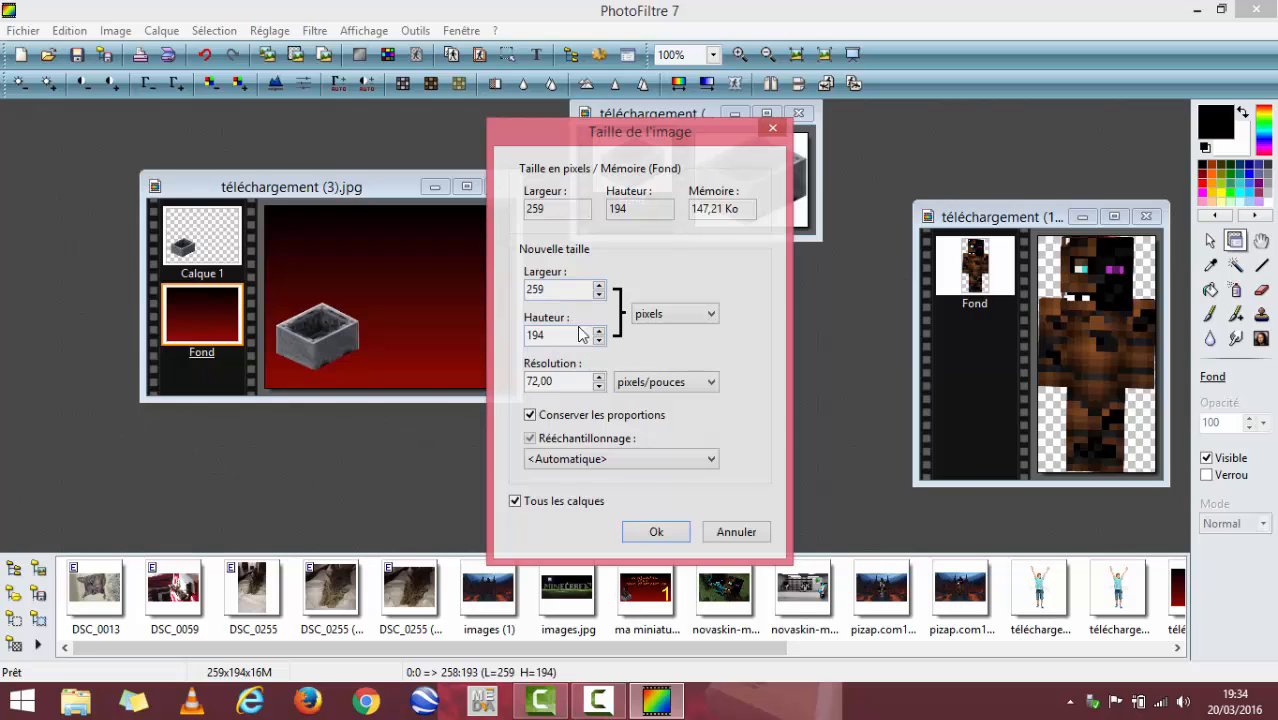
{"action": "left_click", "coordinate": [530, 416]}
{"action": "left_click", "coordinate": [598, 331]}
{"action": "left_click", "coordinate": [598, 331]}
{"action": "left_click", "coordinate": [598, 331]}
{"action": "left_click", "coordinate": [598, 331]}
{"action": "left_click", "coordinate": [598, 331]}
{"action": "left_click", "coordinate": [598, 331]}
{"action": "left_click", "coordinate": [598, 331]}
{"action": "left_click", "coordinate": [598, 331]}
{"action": "left_click", "coordinate": [598, 331]}
{"action": "left_click", "coordinate": [598, 331]}
{"action": "left_click", "coordinate": [598, 331]}
{"action": "left_click", "coordinate": [598, 331]}
{"action": "left_click", "coordinate": [598, 331]}
{"action": "left_click", "coordinate": [598, 331]}
{"action": "key", "text": "BackSpace"}
{"action": "key", "text": "BackSpace"}
{"action": "key", "text": "BackSpace"}
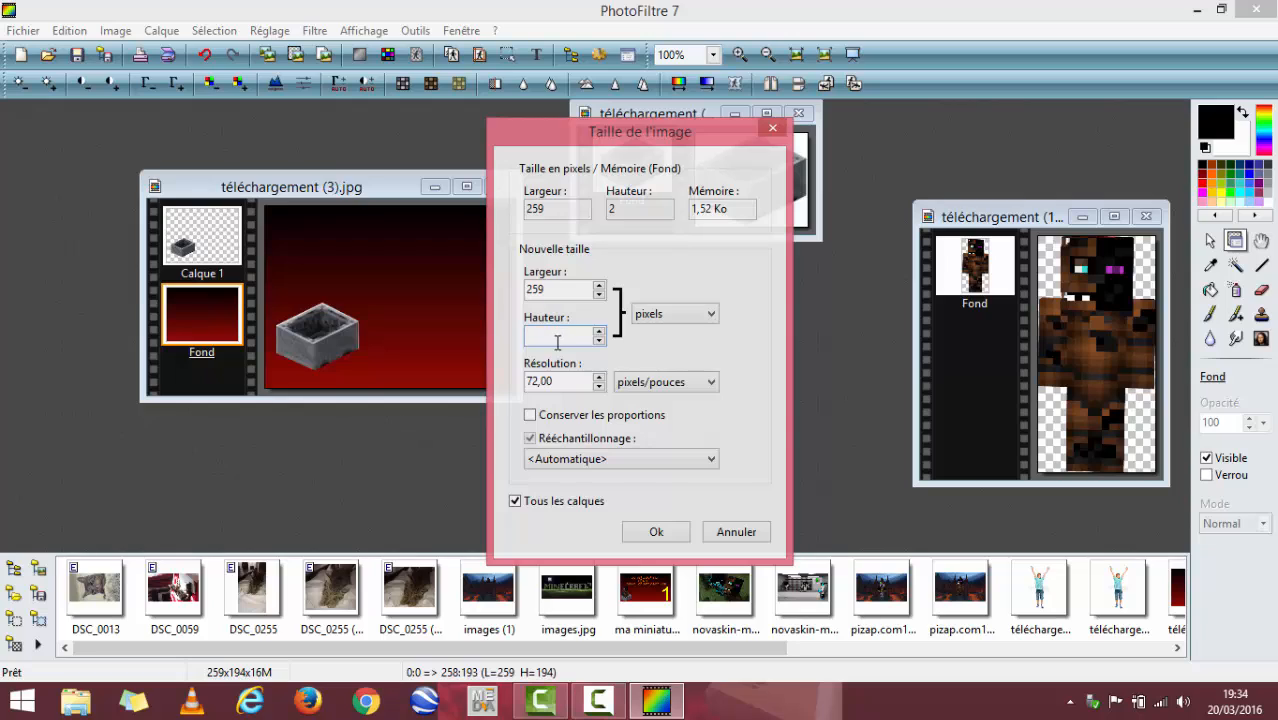
{"action": "type", "text": "360"}
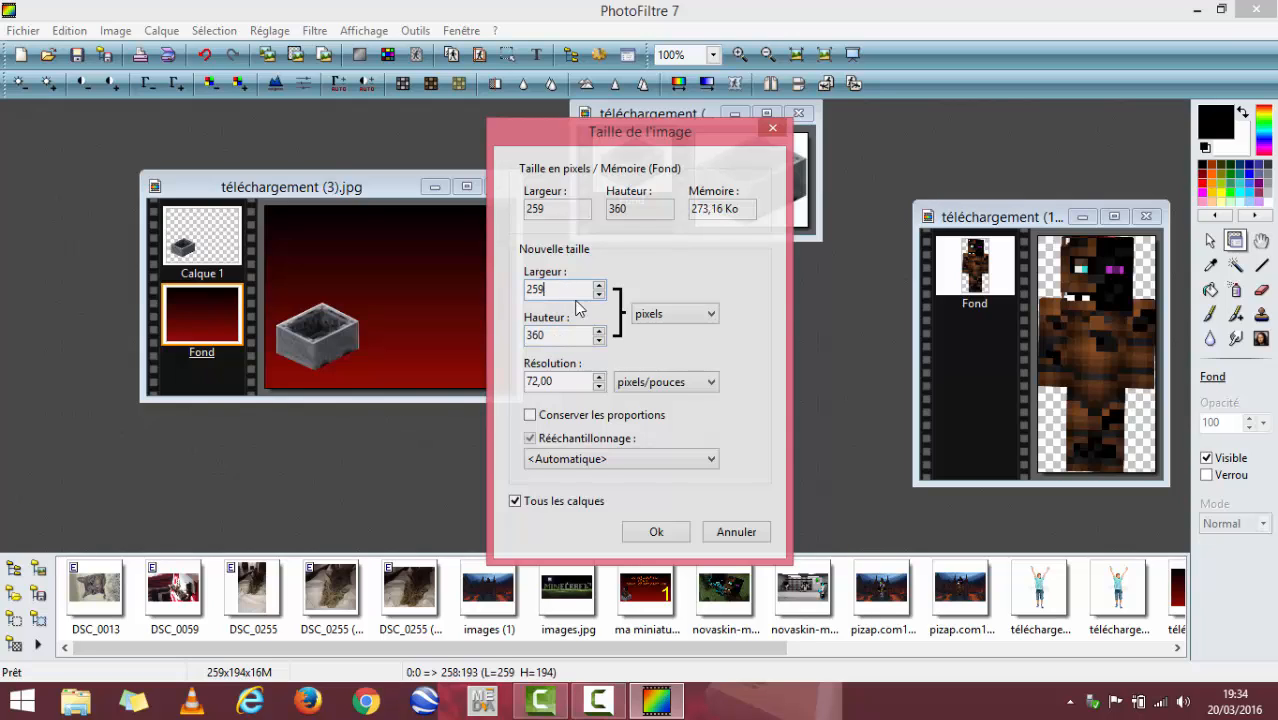
- Set the new image width to 640 pixels and apply the resize to all layers
{"action": "key", "text": "BackSpace"}
{"action": "key", "text": "BackSpace"}
{"action": "key", "text": "BackSpace"}
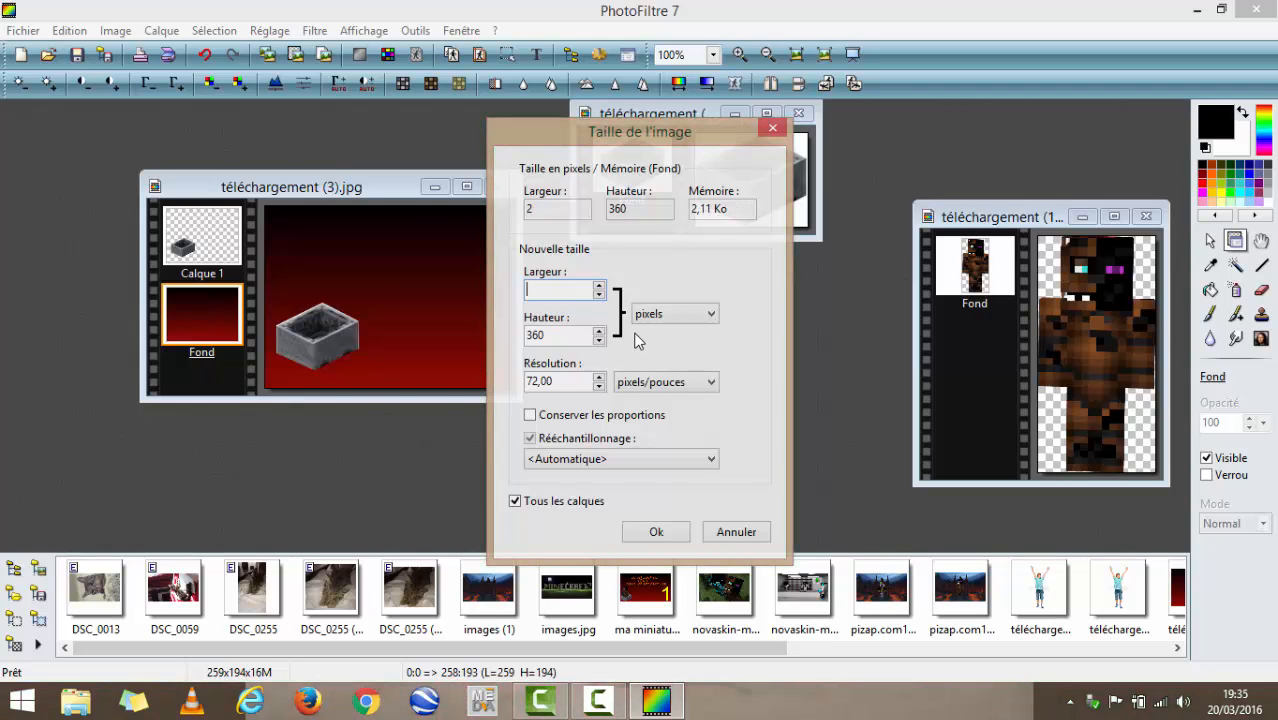
{"action": "type", "text": "640"}
{"action": "left_click", "coordinate": [657, 532]}
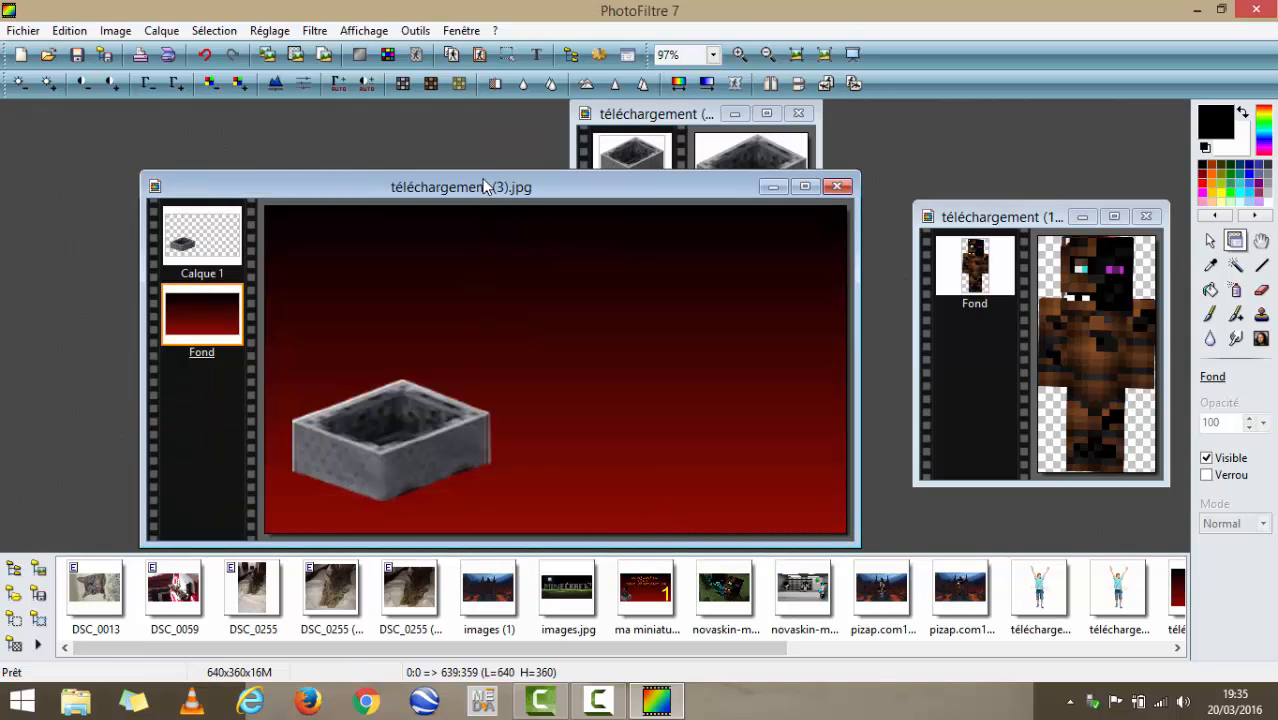
- Shift the gradient image window away from the other images and delete the stretched minecart layer, Calque 1
{"action": "left_click_drag", "start_coordinate": [484, 186], "coordinate": [323, 130]}
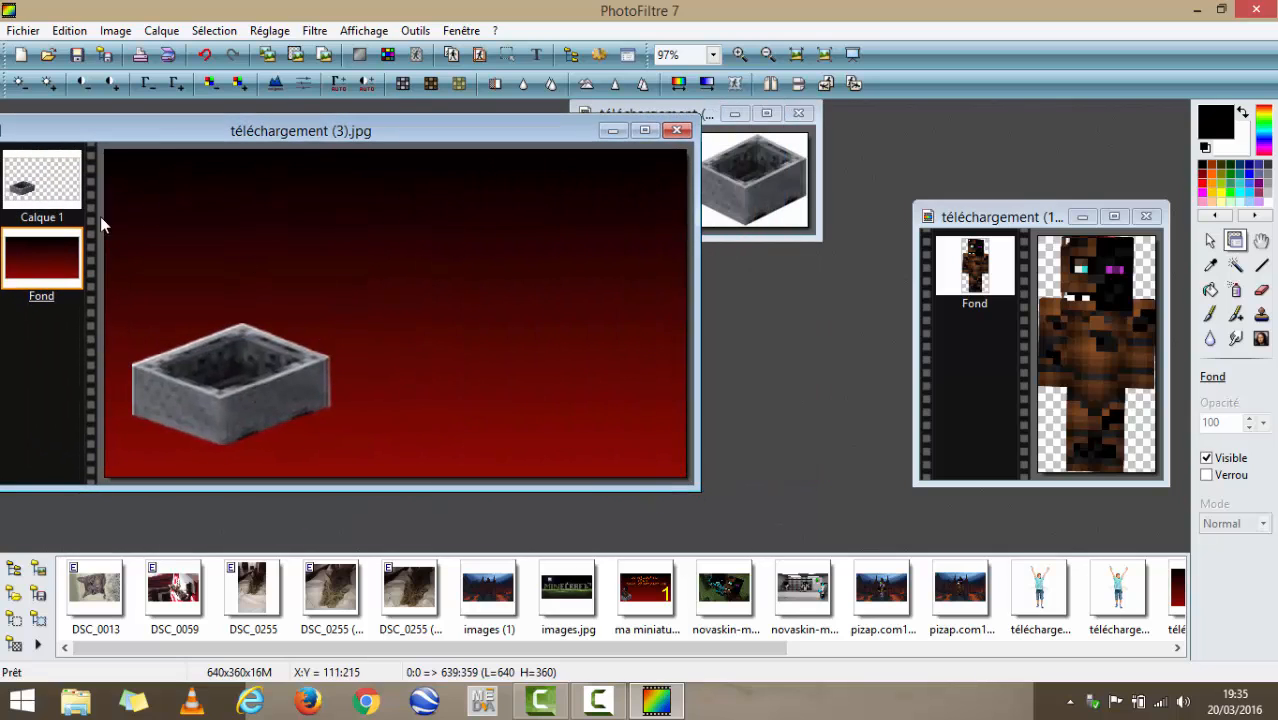
{"action": "left_click", "coordinate": [50, 180]}
{"action": "right_click", "coordinate": [238, 411]}
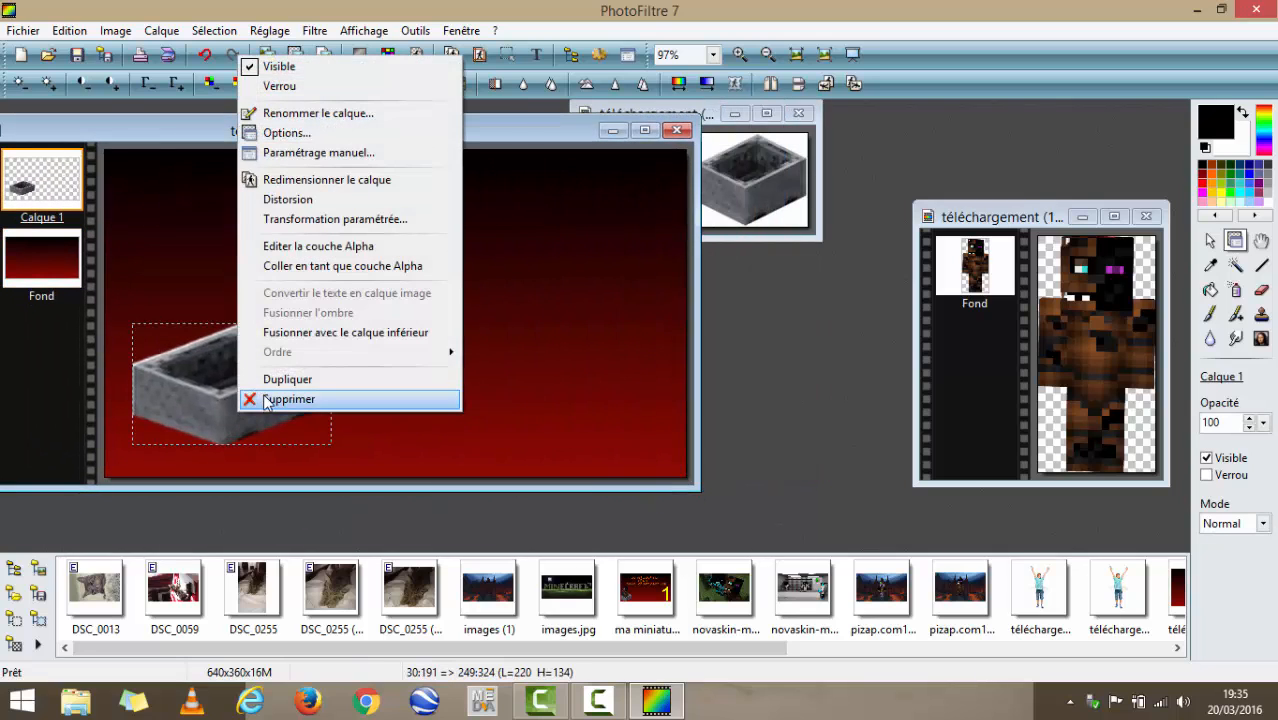
{"action": "left_click", "coordinate": [288, 399]}
{"action": "right_click", "coordinate": [220, 368]}
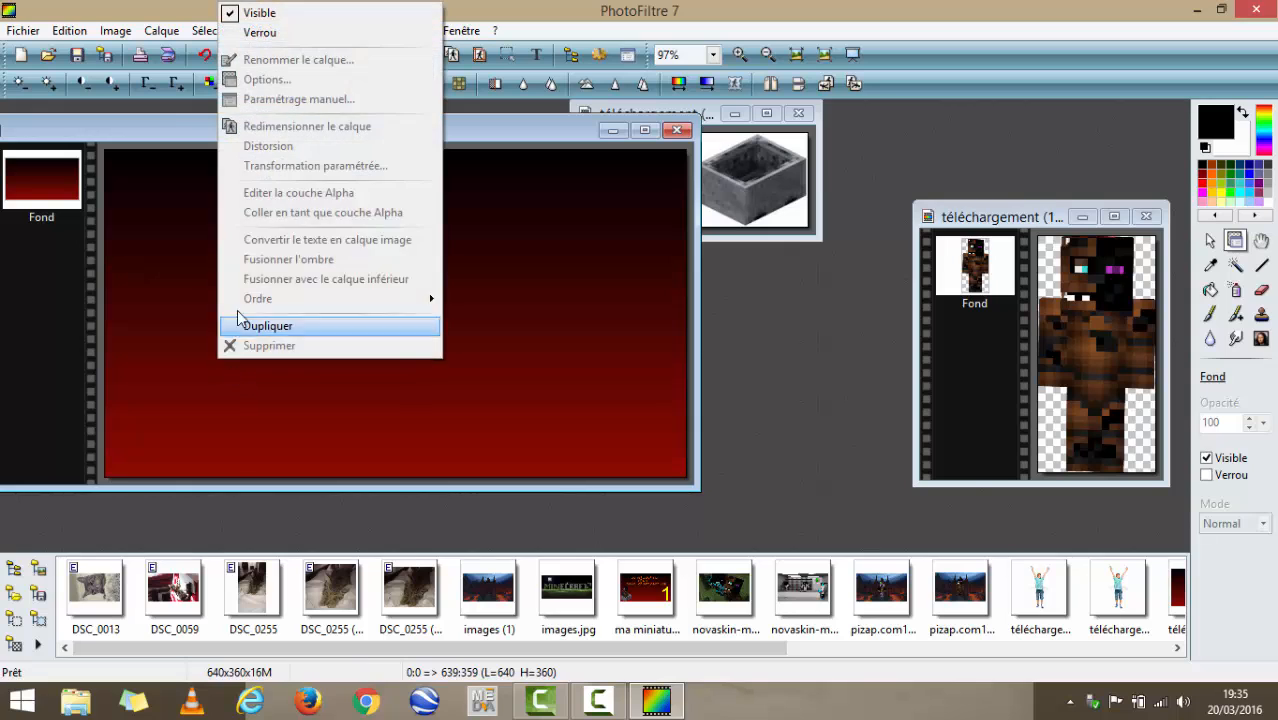
{"action": "left_click", "coordinate": [333, 395]}
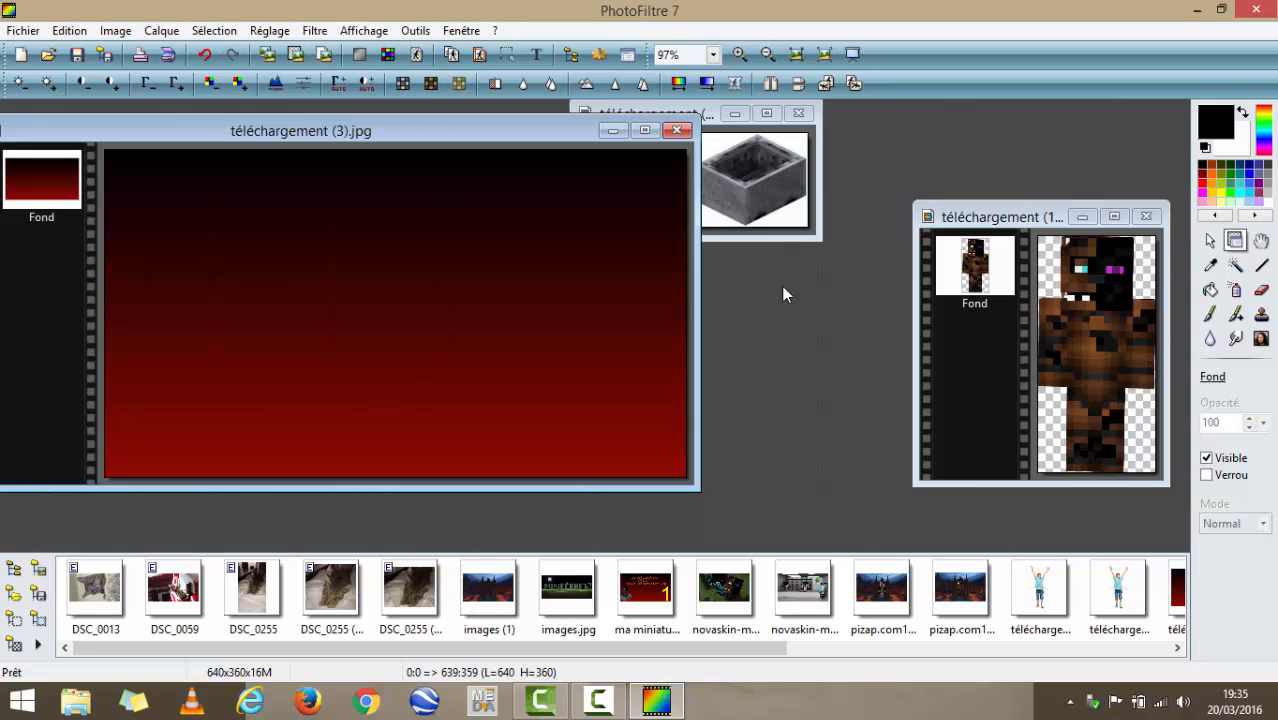
- Copy the selected minecart from its own image again, paste it into the 640 by 360 gradient and place it in the lower-left corner
{"action": "right_click", "coordinate": [738, 171]}
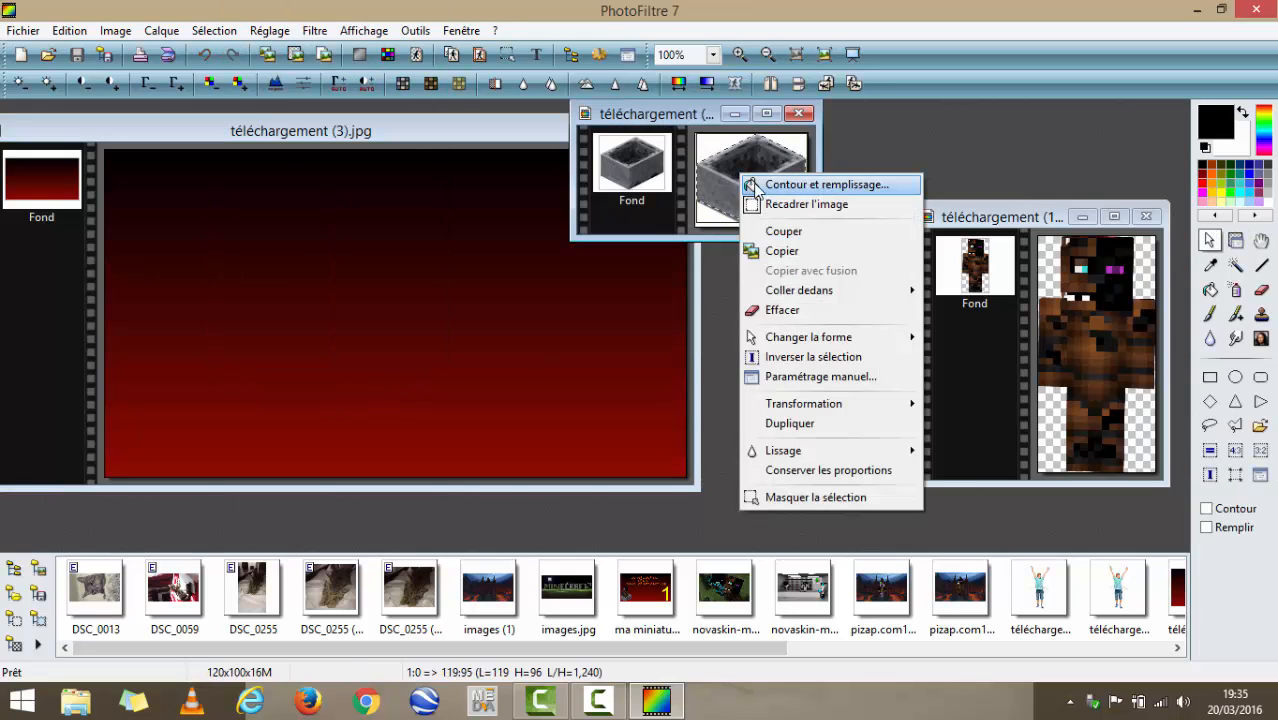
{"action": "left_click", "coordinate": [801, 253]}
{"action": "left_click", "coordinate": [128, 381]}
{"action": "right_click", "coordinate": [134, 391]}
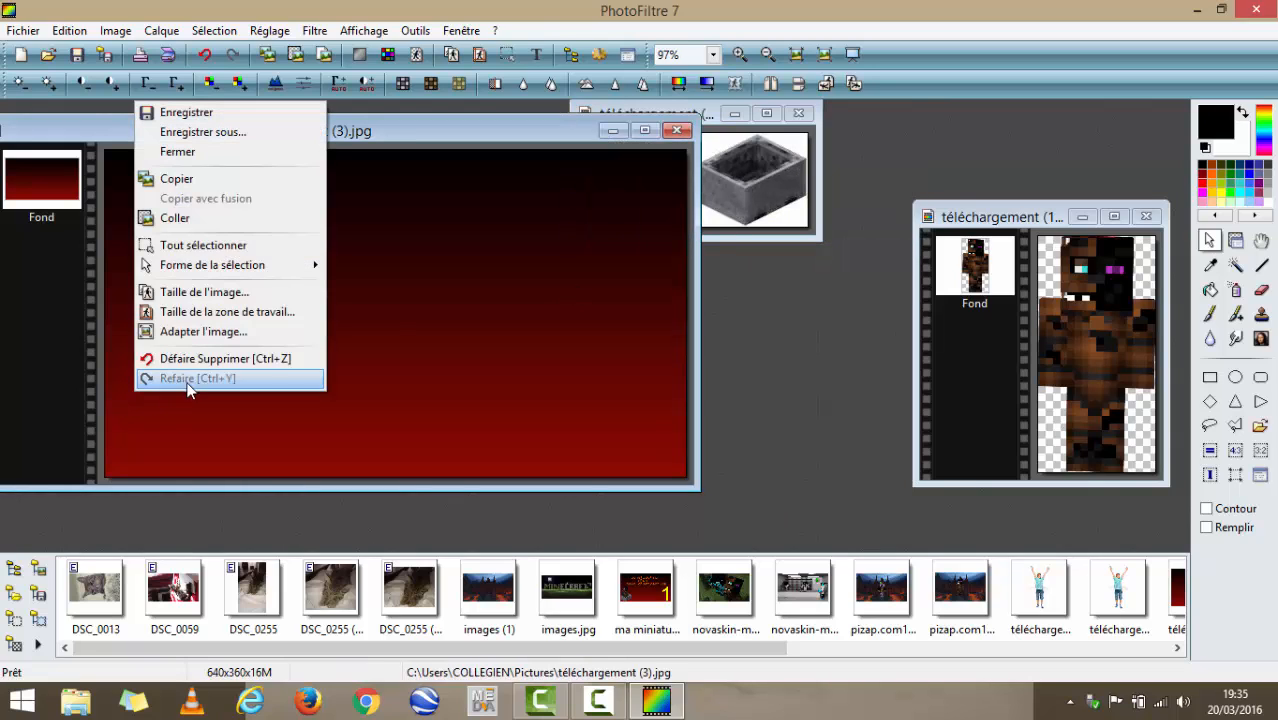
{"action": "left_click", "coordinate": [175, 218]}
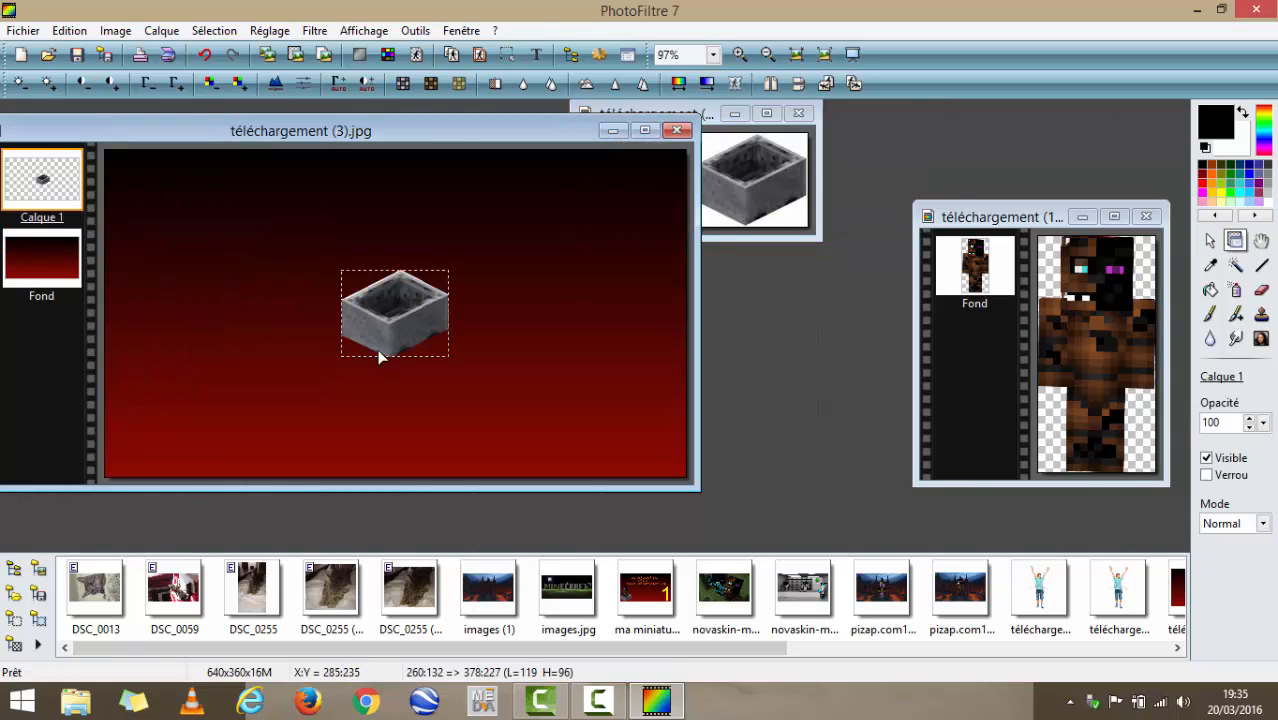
{"action": "left_click_drag", "start_coordinate": [379, 354], "coordinate": [223, 419]}
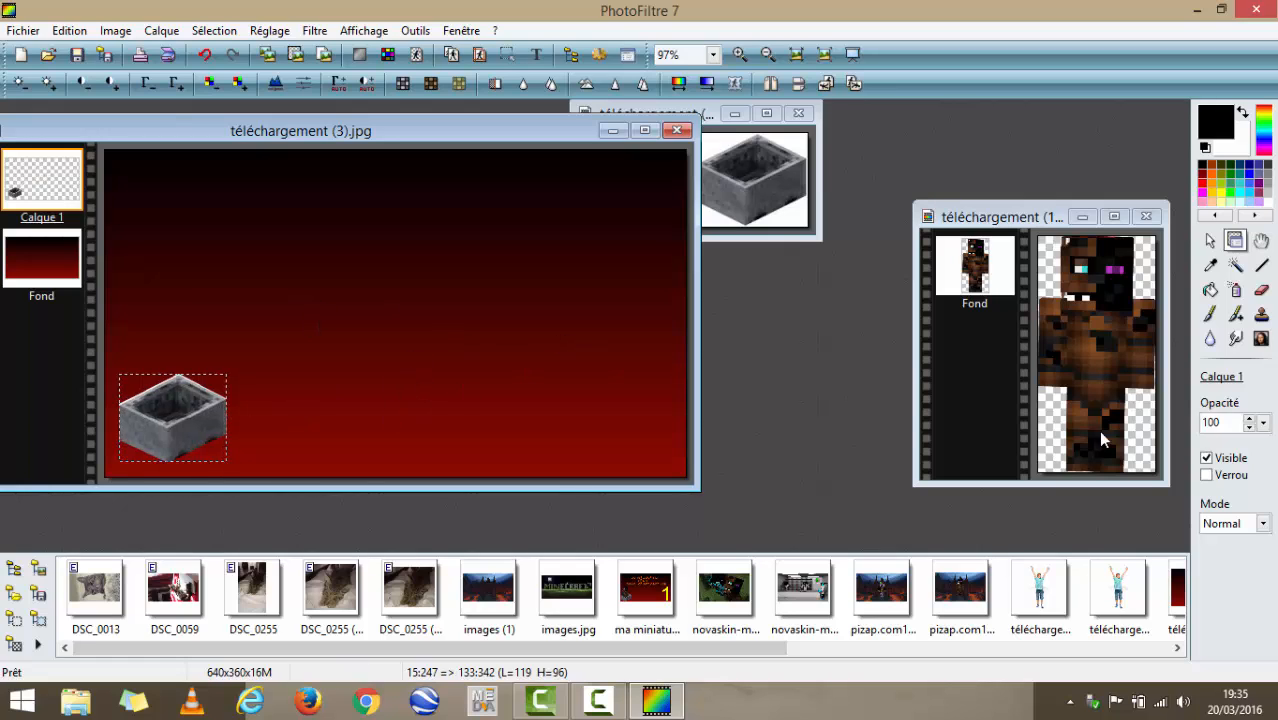
- Try to copy the brown character from its image without redefining the selection
{"action": "right_click", "coordinate": [1096, 331]}
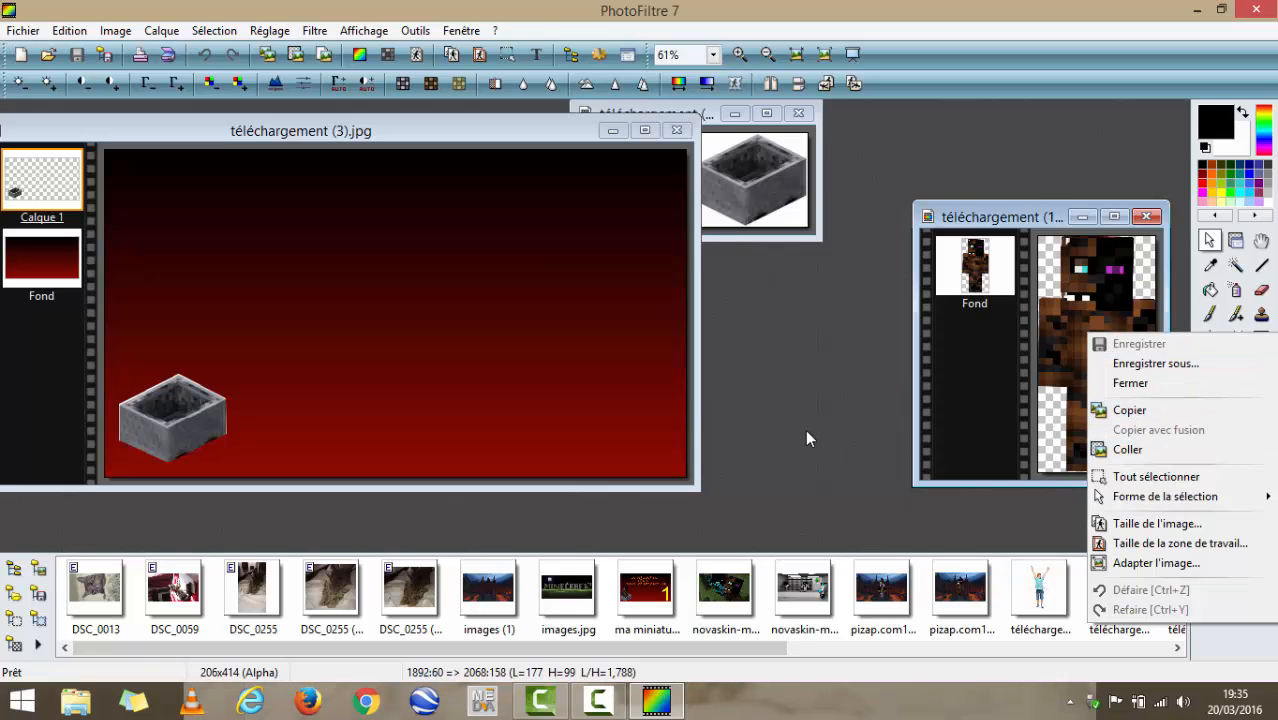
{"action": "left_click", "coordinate": [1139, 414]}
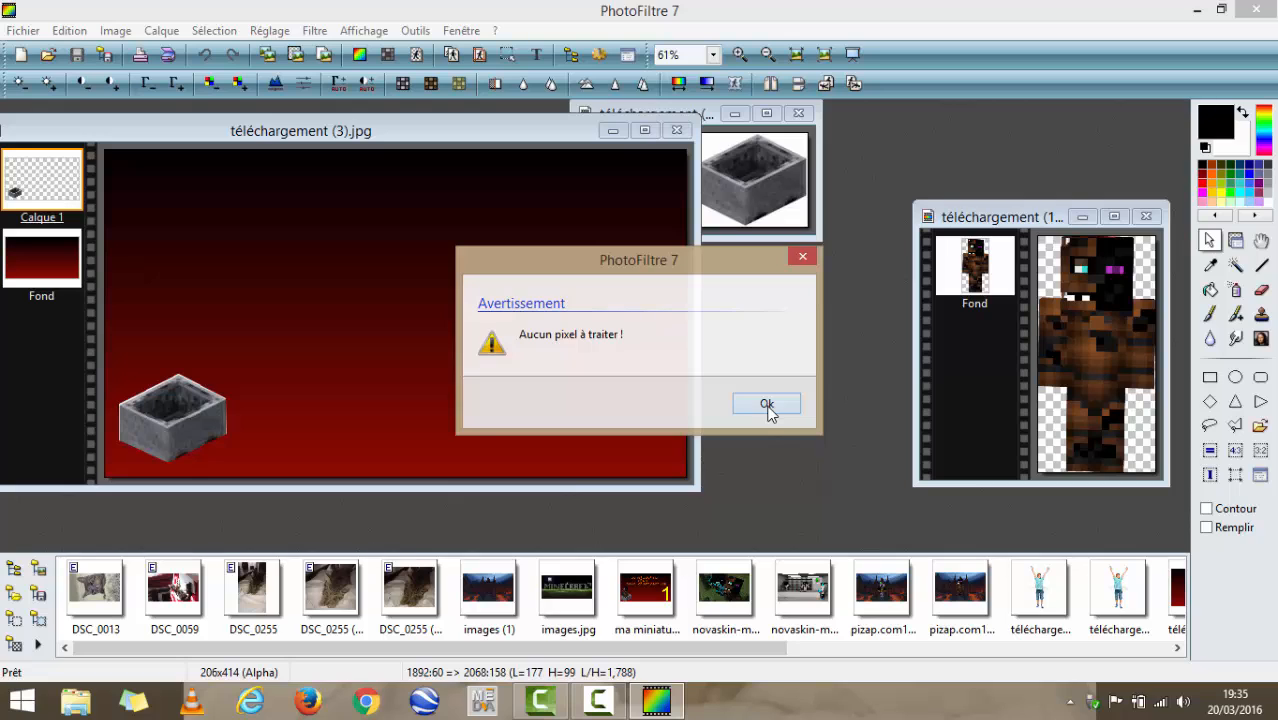
{"action": "left_click", "coordinate": [767, 405]}
{"action": "right_click", "coordinate": [185, 426]}
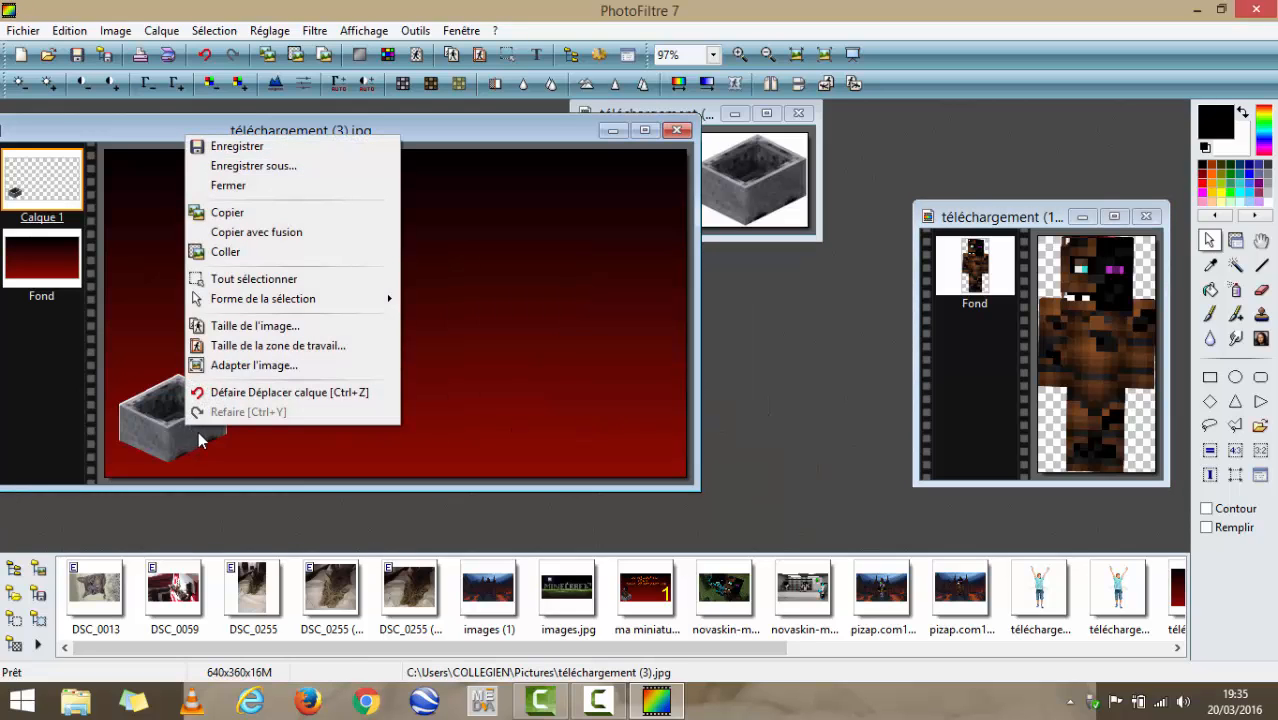
{"action": "left_click", "coordinate": [883, 454]}
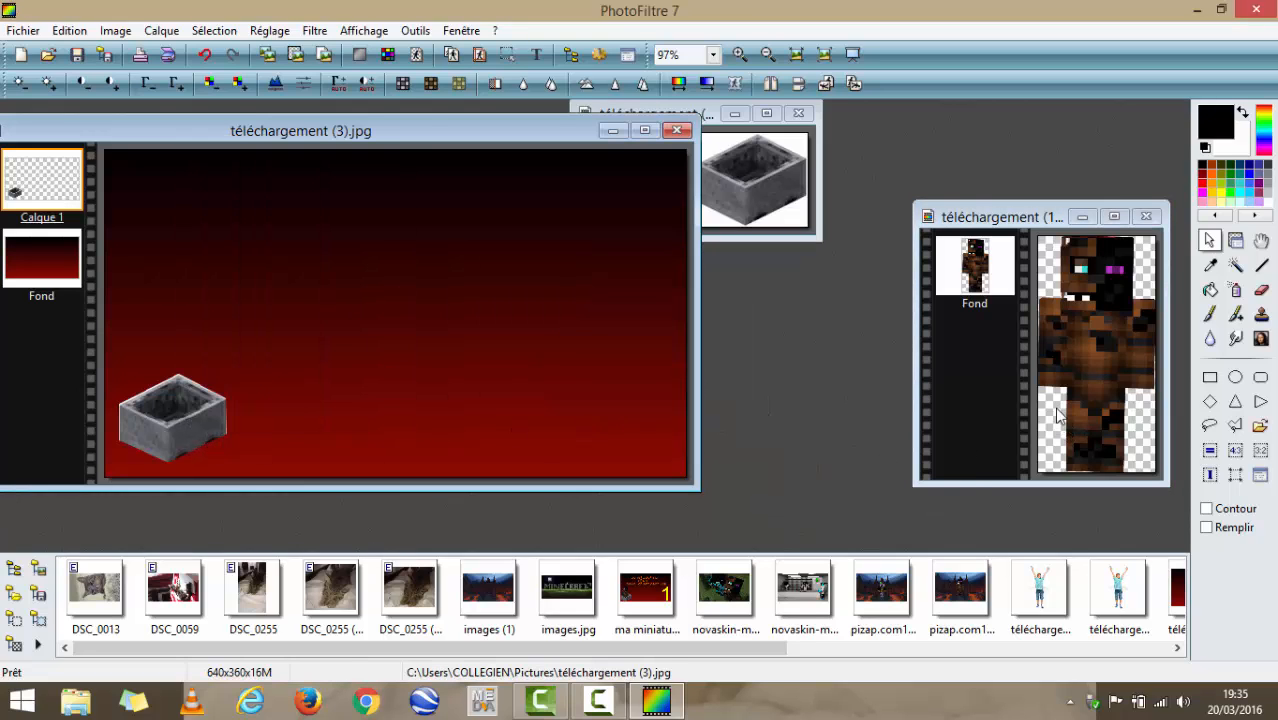
{"action": "right_click", "coordinate": [1065, 362]}
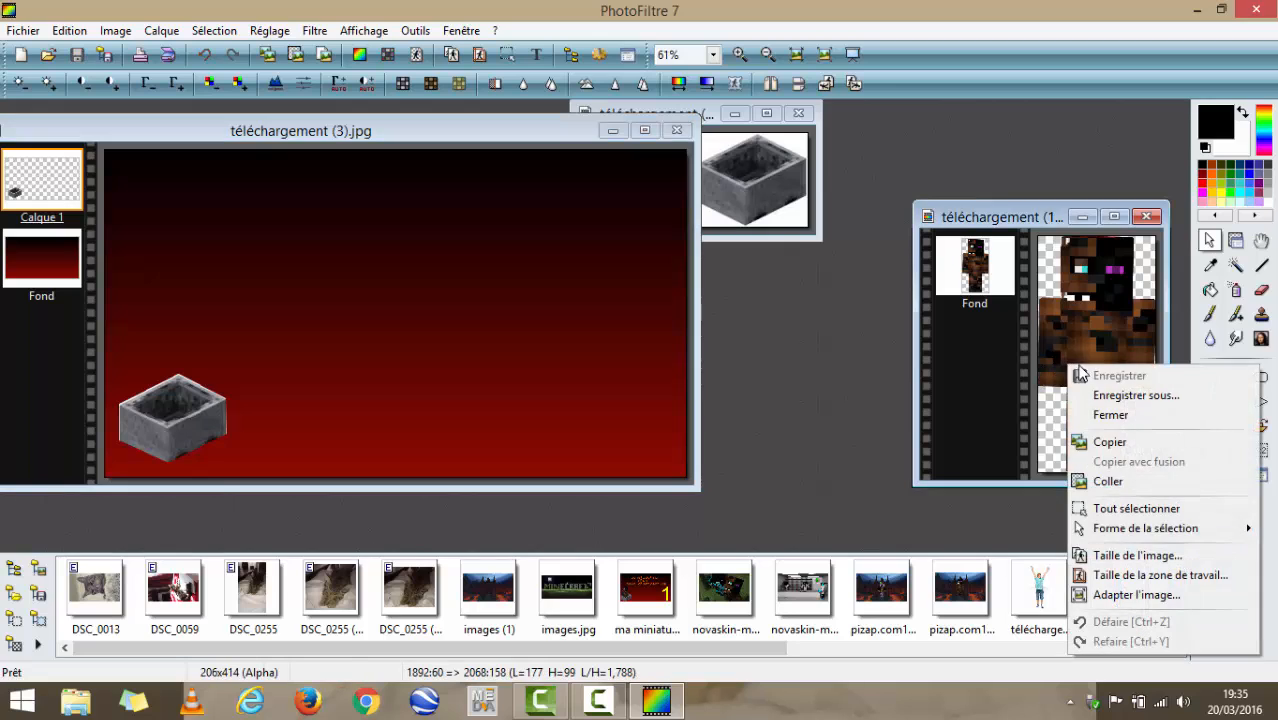
{"action": "left_click", "coordinate": [1107, 428]}
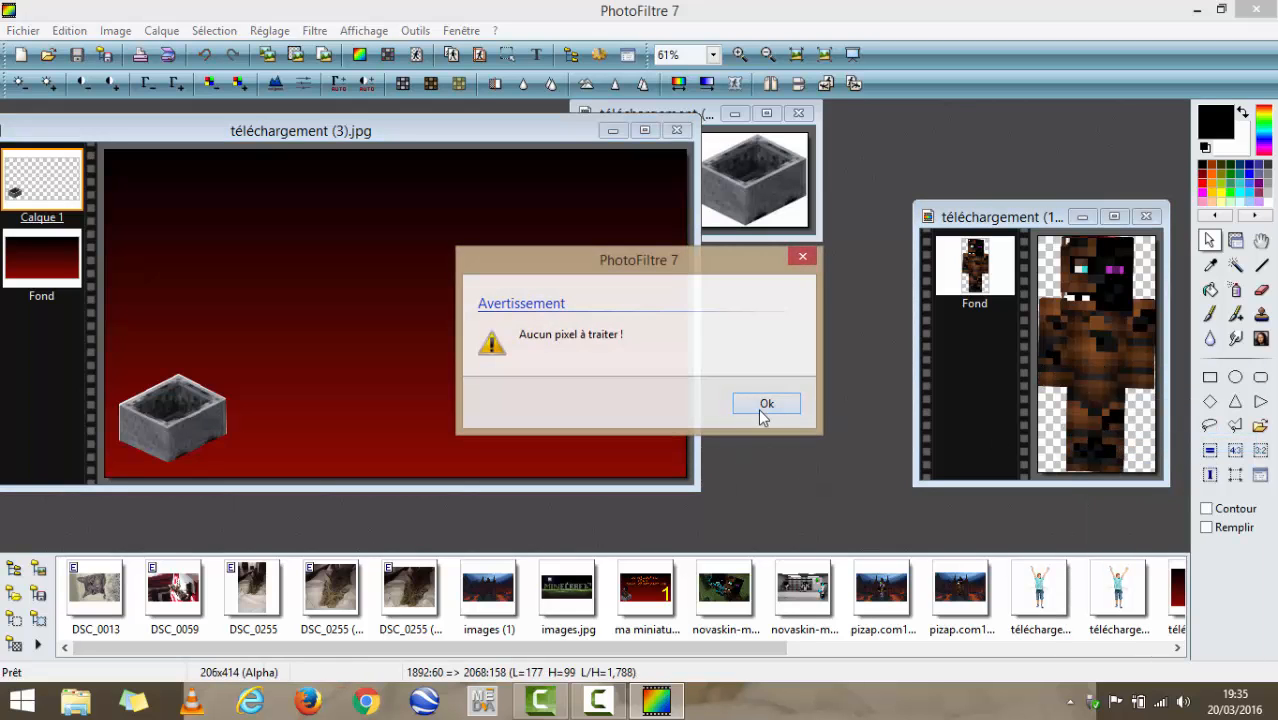
{"action": "left_click", "coordinate": [767, 410]}
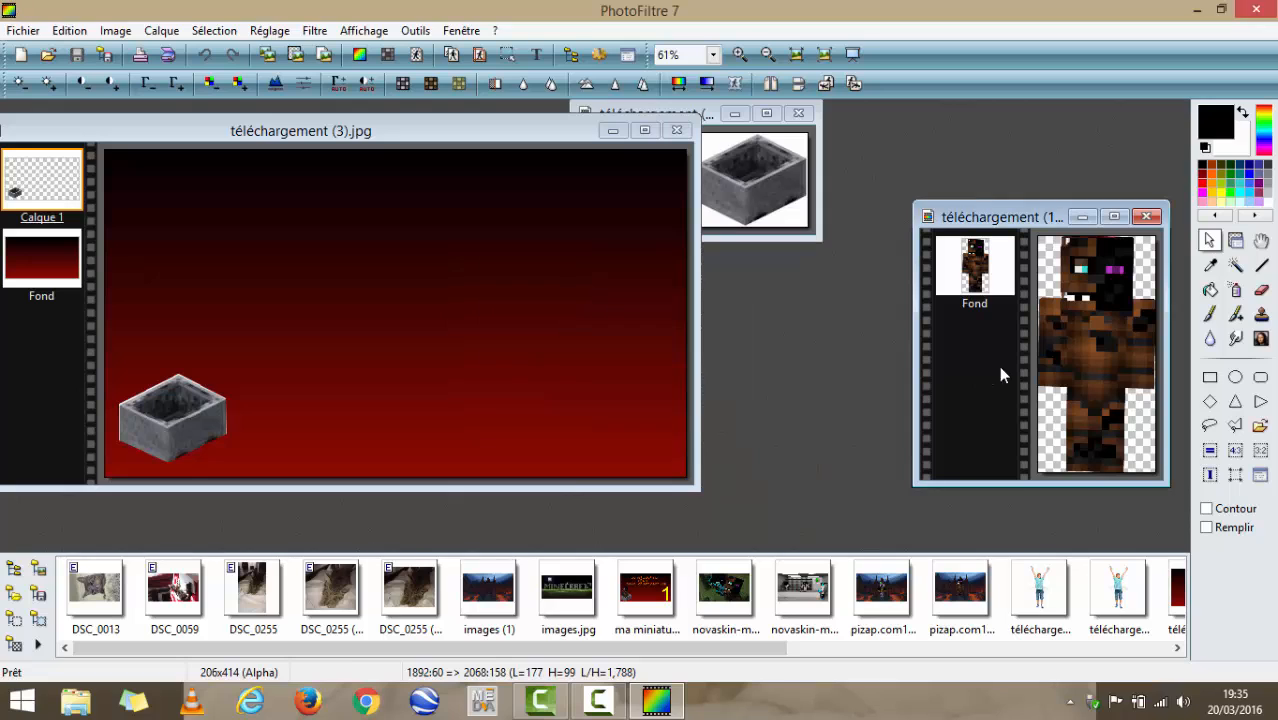
{"action": "left_click_drag", "start_coordinate": [1080, 356], "coordinate": [1050, 387]}
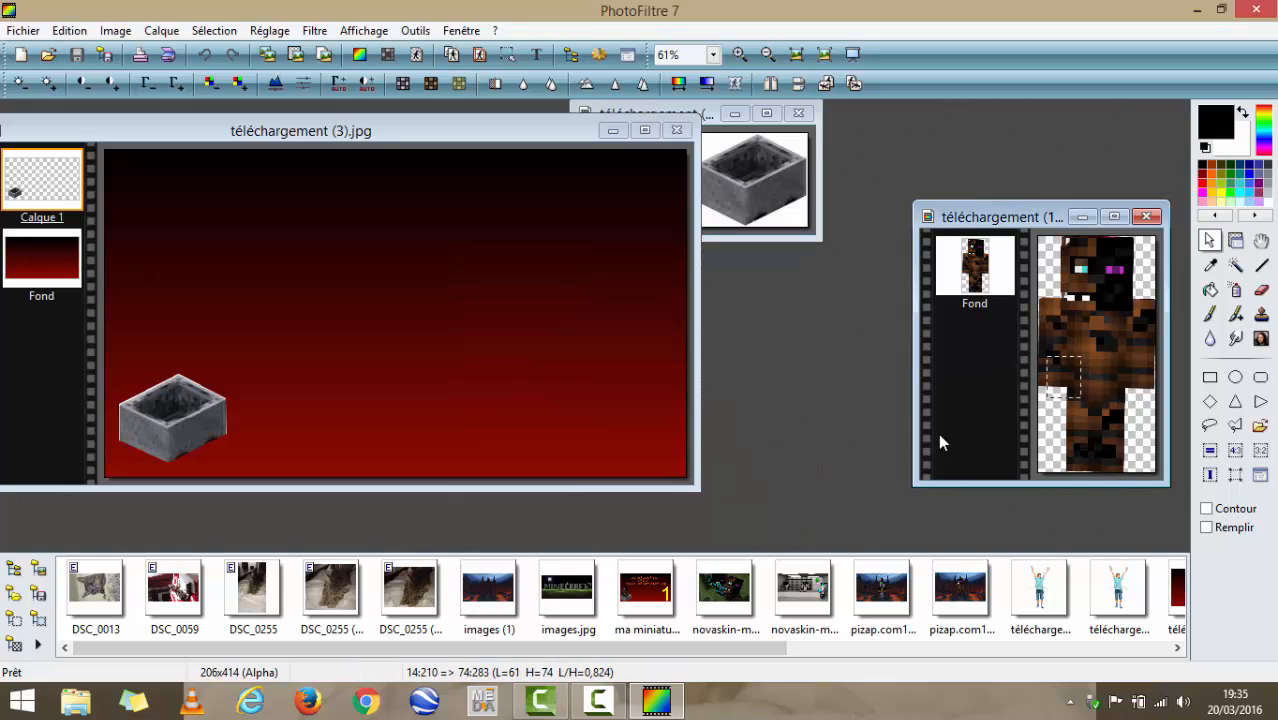
{"action": "right_click", "coordinate": [1039, 368]}
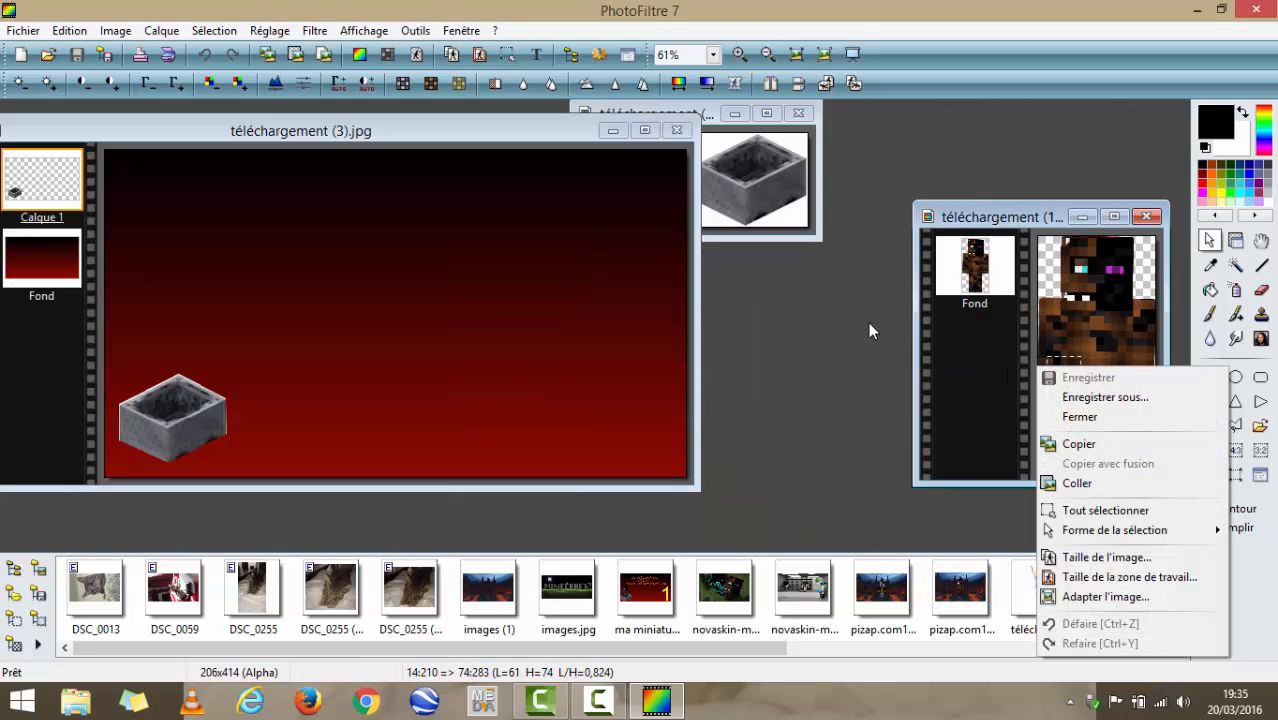
{"action": "left_click", "coordinate": [790, 356]}
{"action": "left_click_drag", "start_coordinate": [1067, 390], "coordinate": [873, 410]}
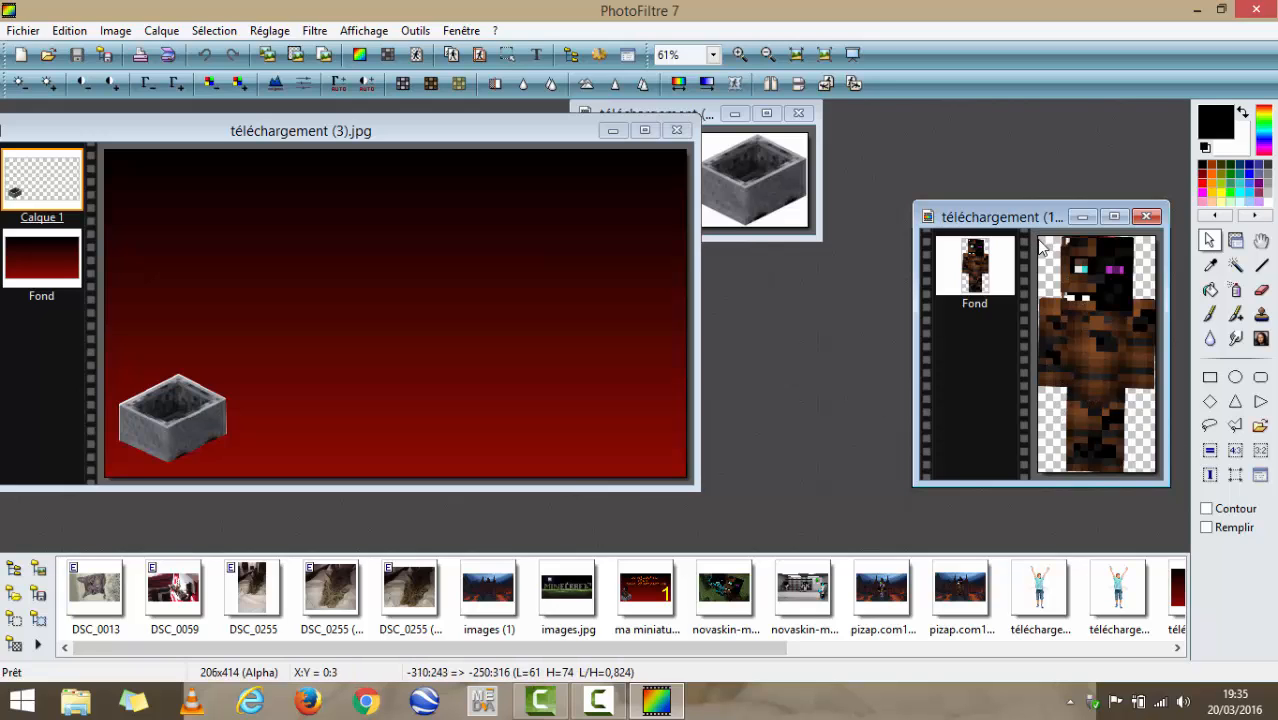
- Select the entire brown character image, copy it and paste it into the 640 by 360 gradient composite
{"action": "left_click_drag", "start_coordinate": [1039, 238], "coordinate": [1155, 477]}
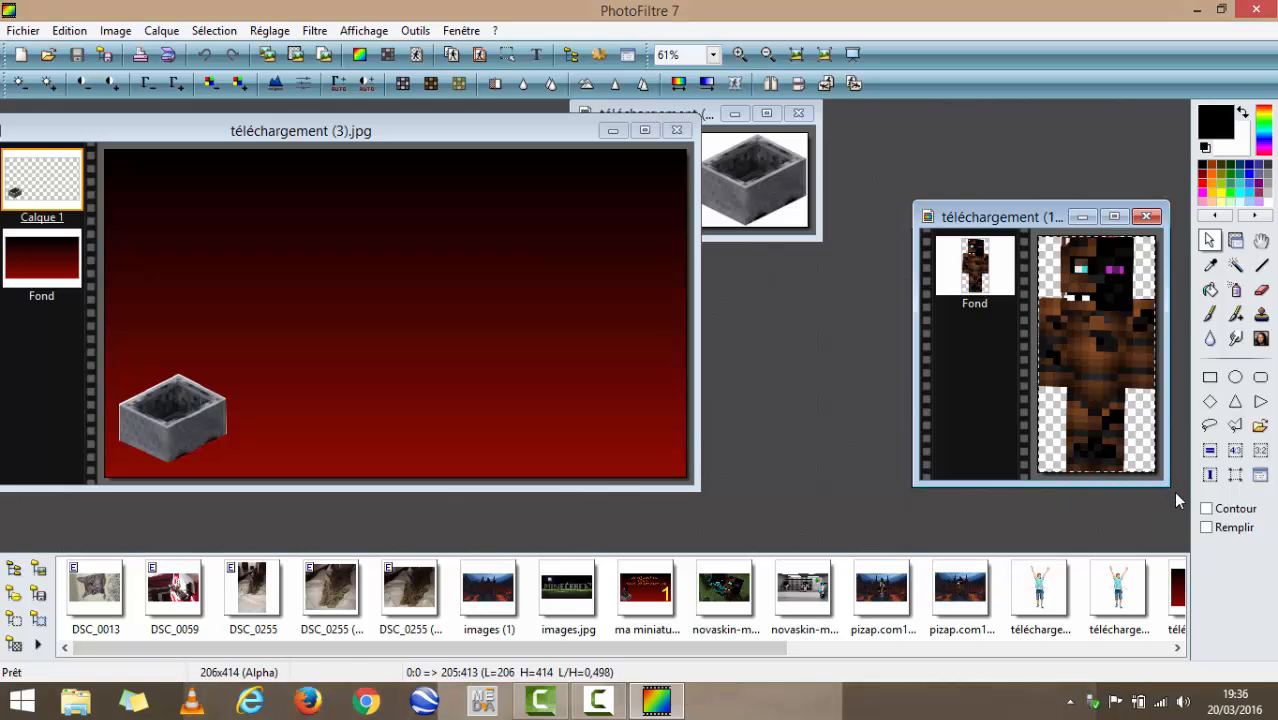
{"action": "right_click", "coordinate": [1140, 388]}
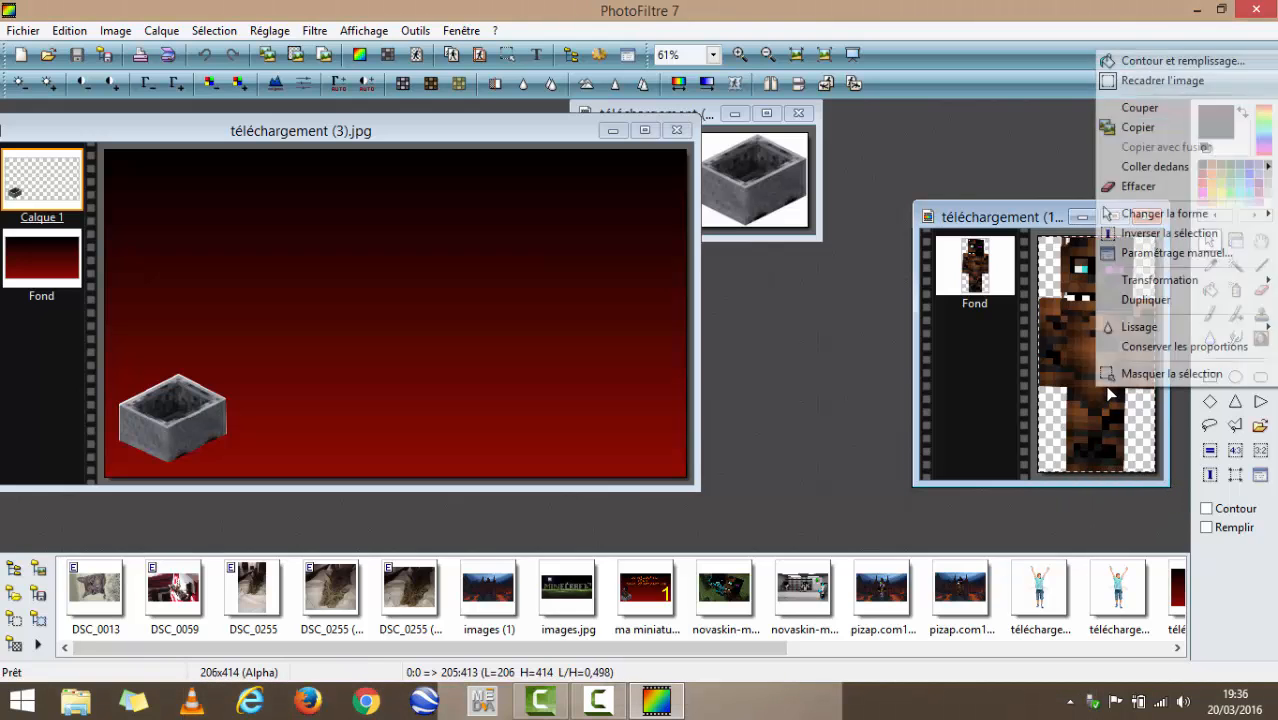
{"action": "left_click", "coordinate": [1138, 127]}
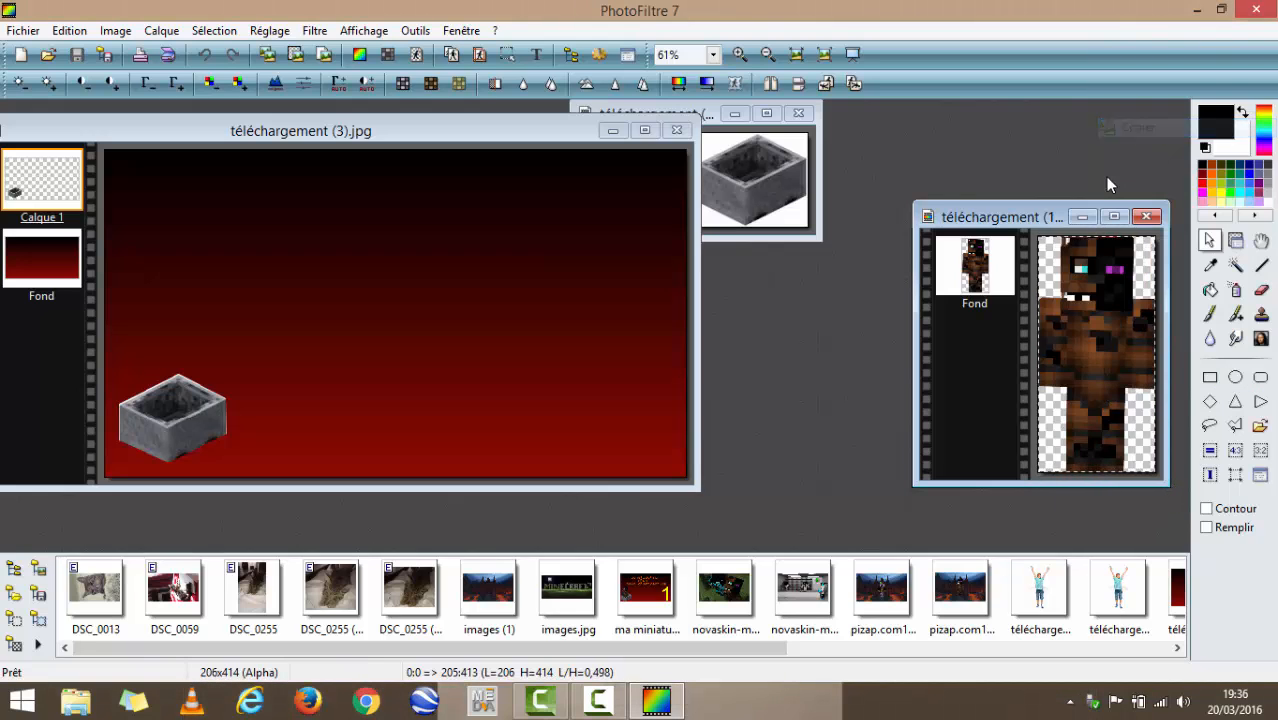
{"action": "right_click", "coordinate": [502, 305]}
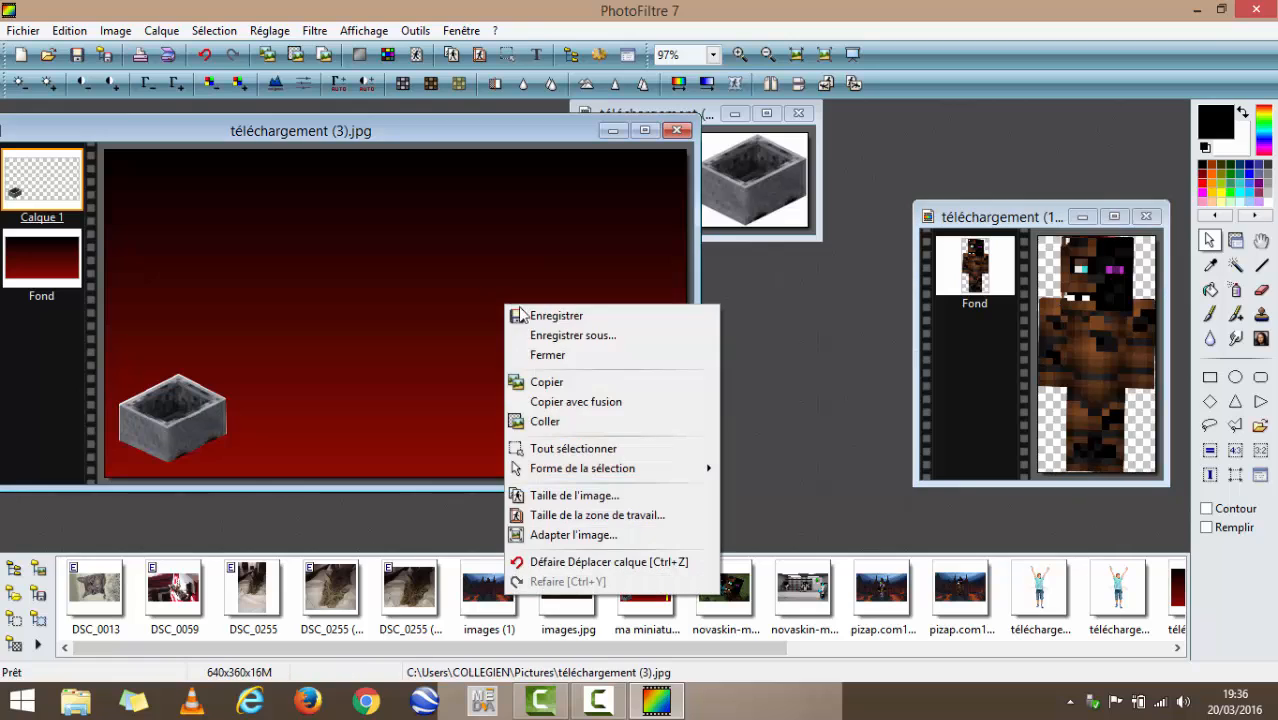
{"action": "left_click", "coordinate": [563, 424]}
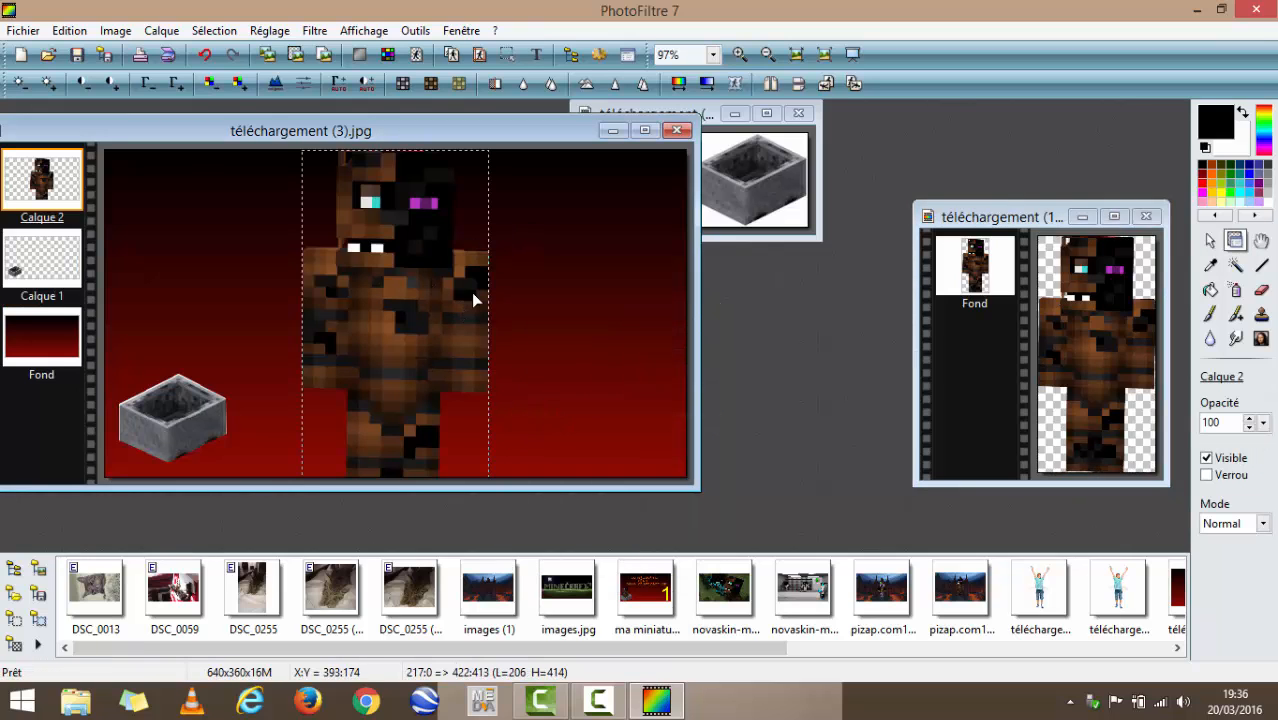
- Scale the pasted character layer down to about 90 by 180 pixels and position it over the minecart
{"action": "right_click", "coordinate": [421, 348]}
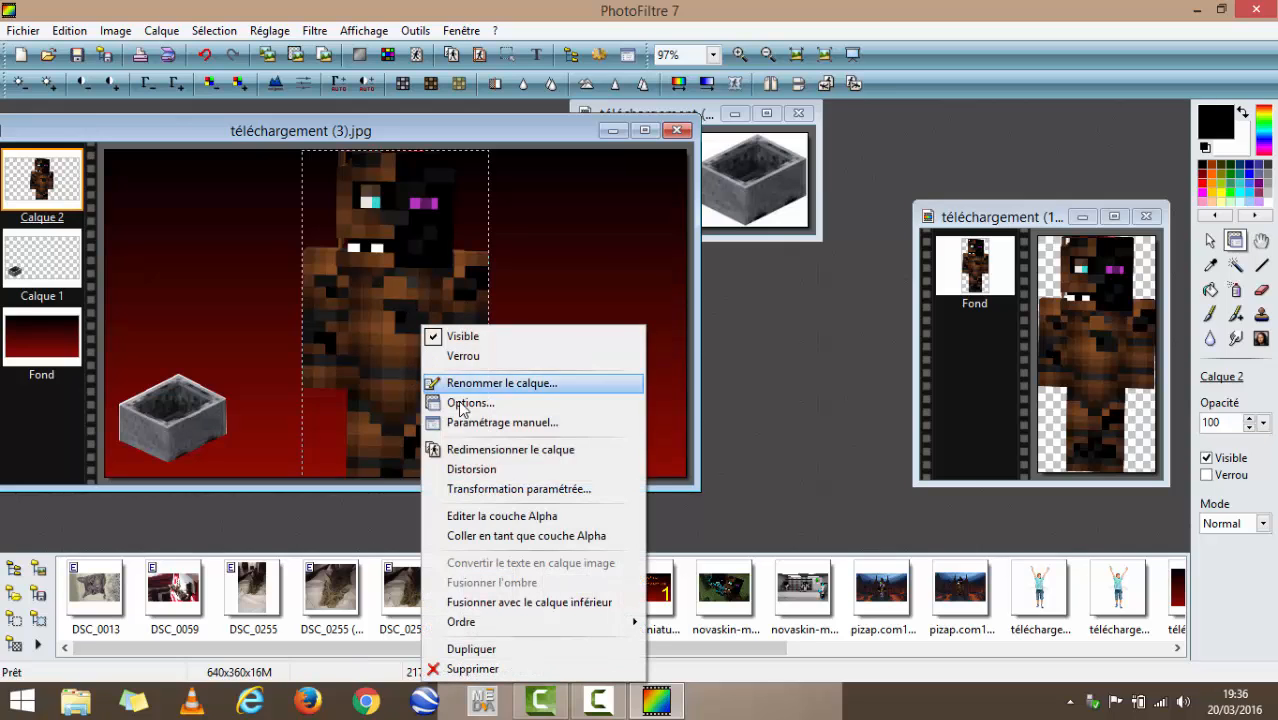
{"action": "left_click", "coordinate": [511, 450]}
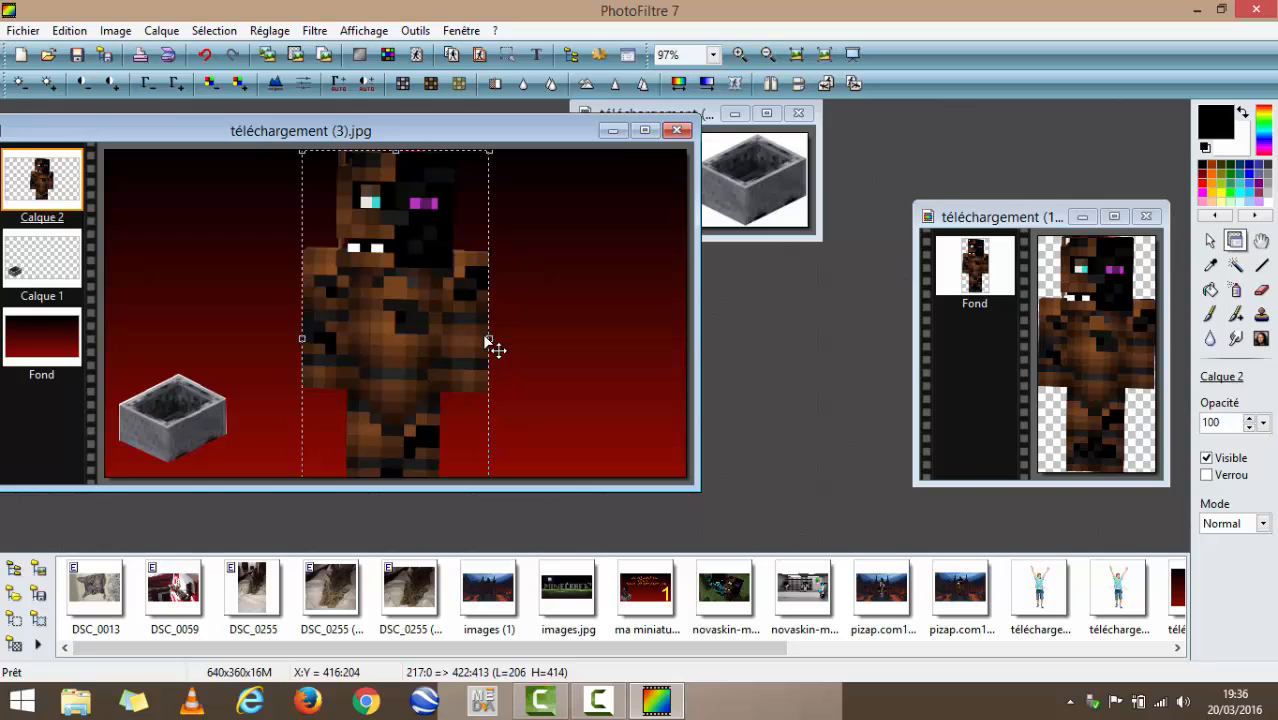
{"action": "left_click_drag", "start_coordinate": [490, 343], "coordinate": [188, 336]}
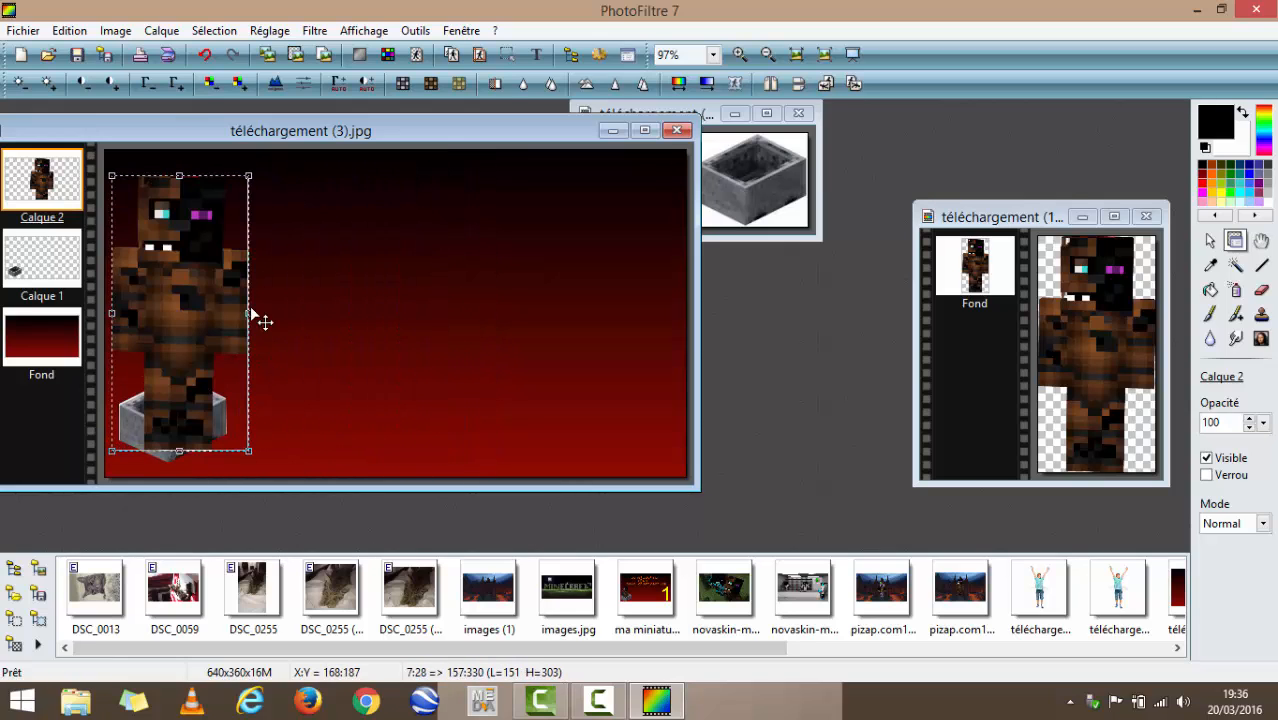
{"action": "left_click_drag", "start_coordinate": [176, 176], "coordinate": [160, 258]}
{"action": "mouse_move", "coordinate": [160, 309]}
{"action": "left_mouse_down"}
{"action": "mouse_move", "coordinate": [165, 330]}
{"action": "mouse_move", "coordinate": [165, 314]}
{"action": "left_mouse_up"}
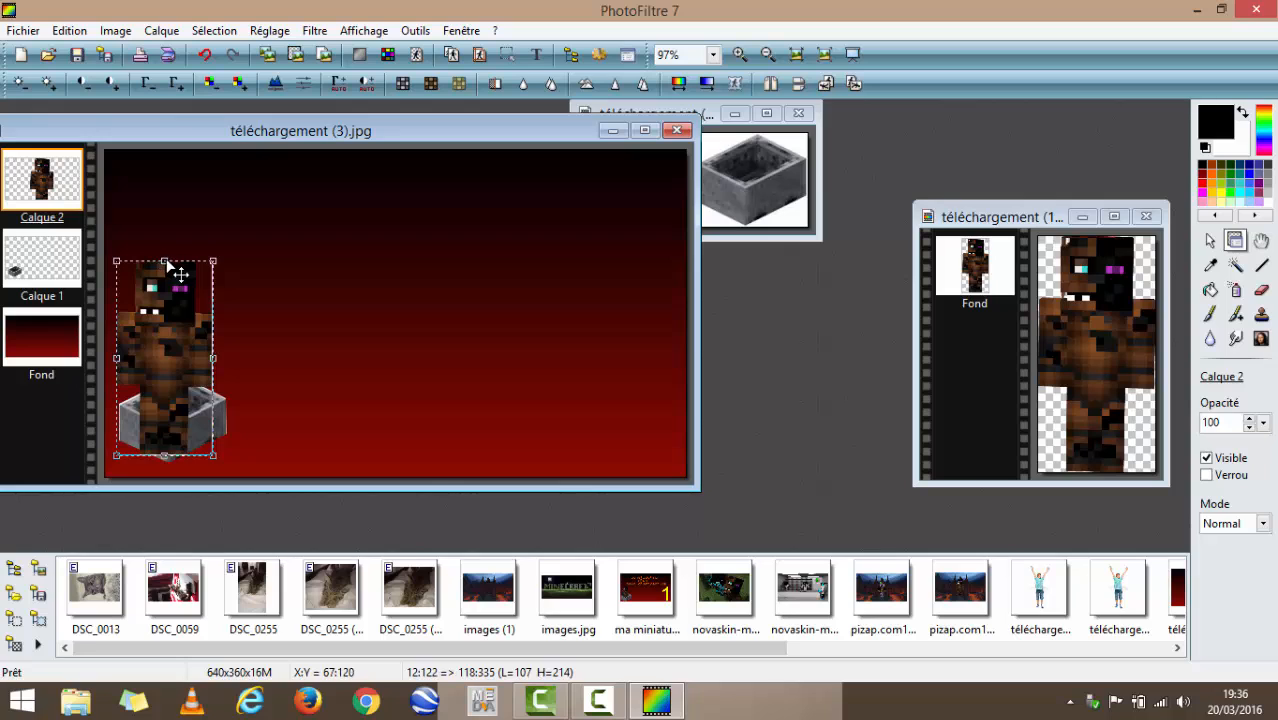
{"action": "left_click_drag", "start_coordinate": [169, 264], "coordinate": [144, 339]}
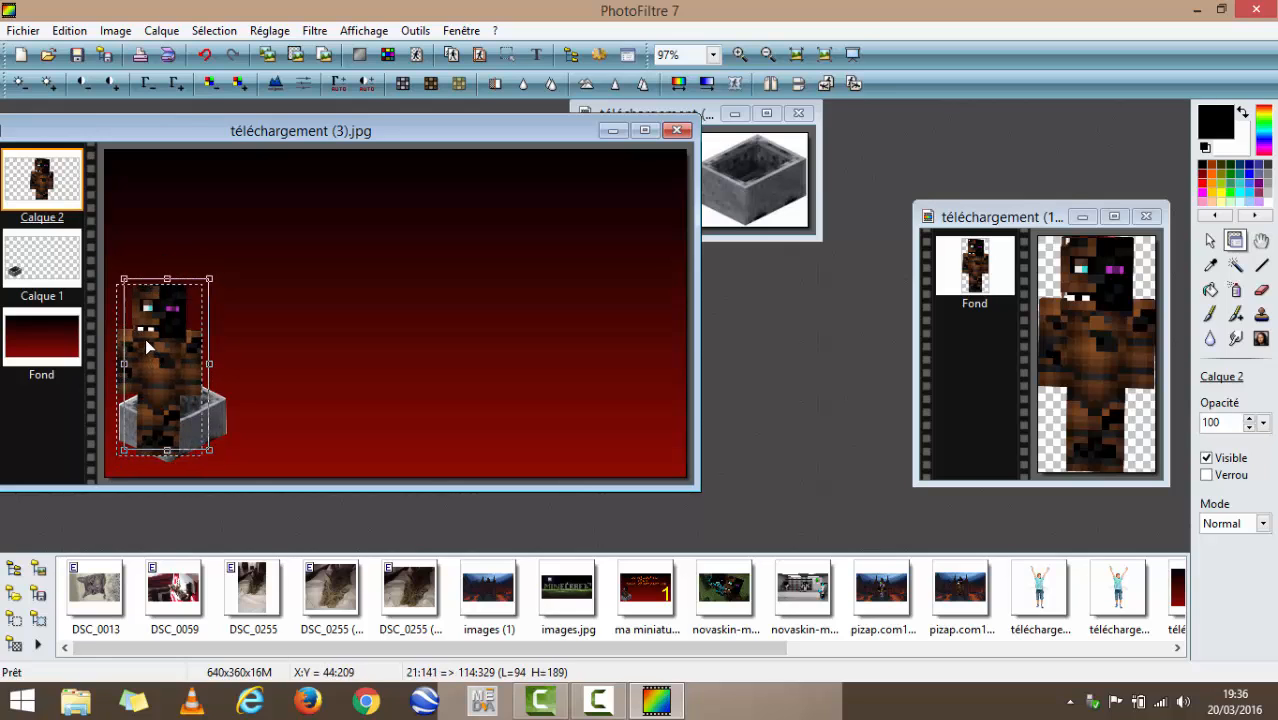
{"action": "left_click_drag", "start_coordinate": [166, 277], "coordinate": [170, 286]}
{"action": "left_click_drag", "start_coordinate": [158, 345], "coordinate": [163, 350]}
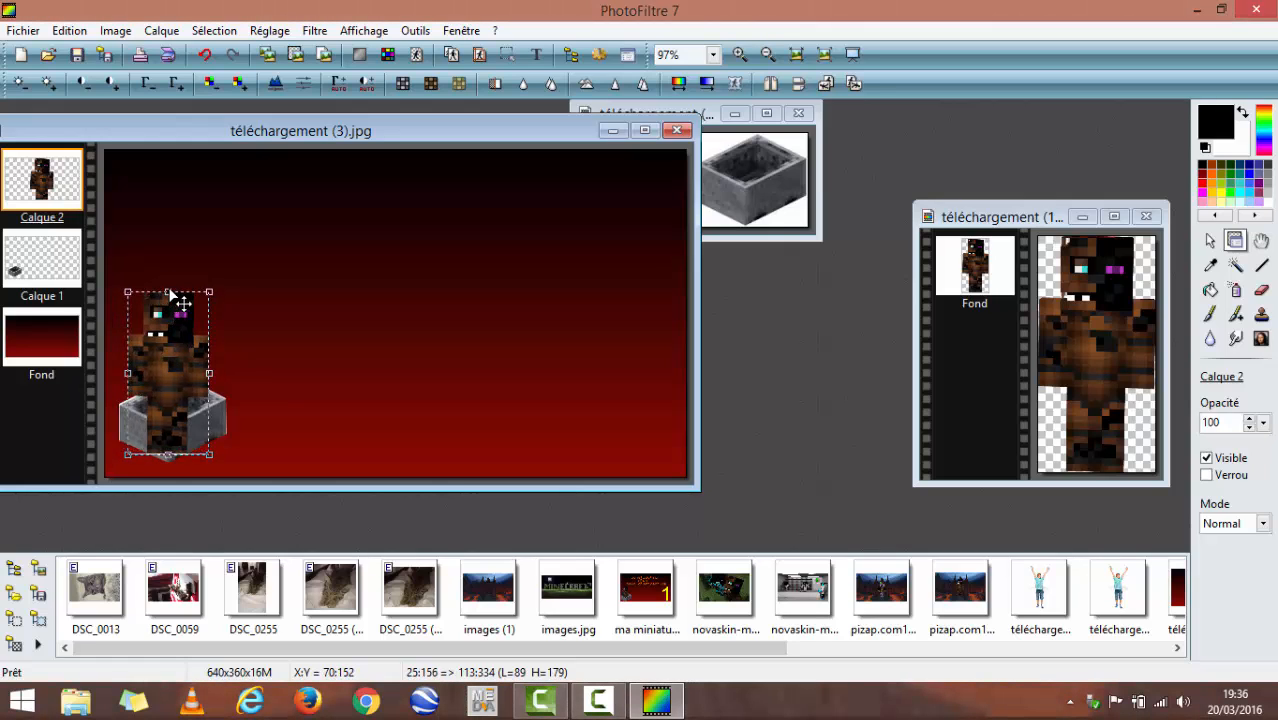
{"action": "right_click", "coordinate": [198, 369]}
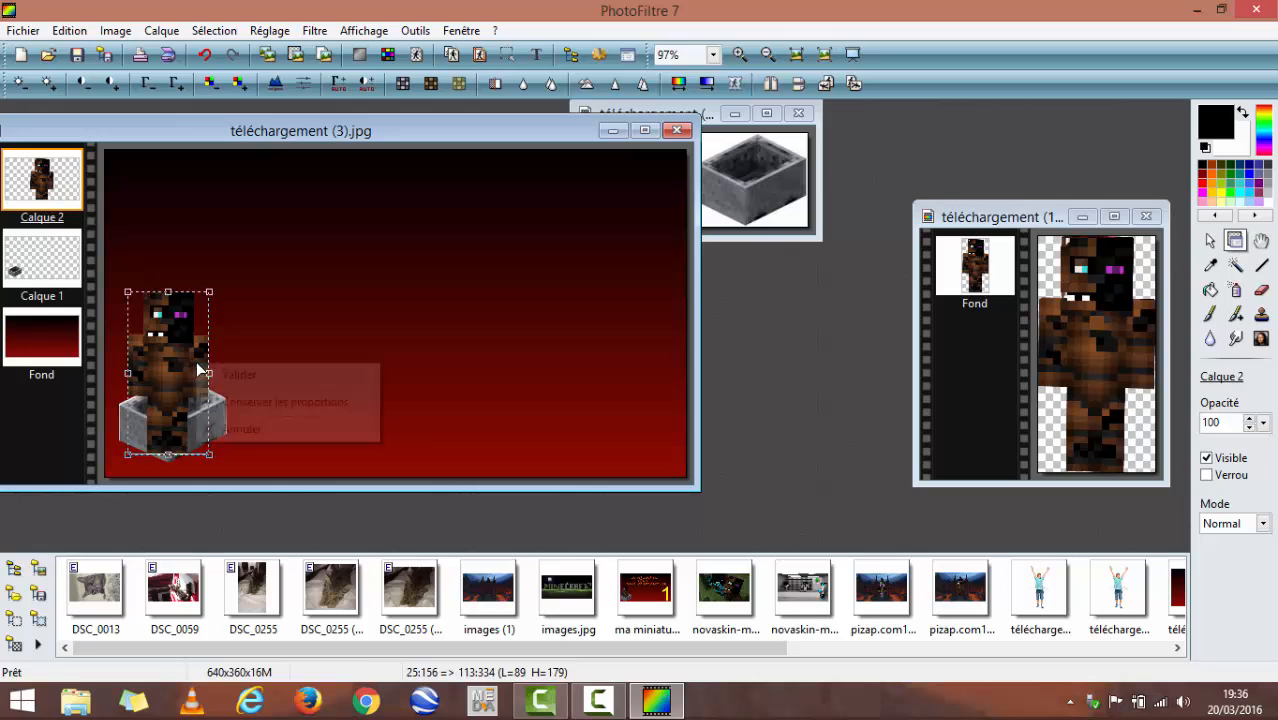
{"action": "left_click", "coordinate": [252, 373]}
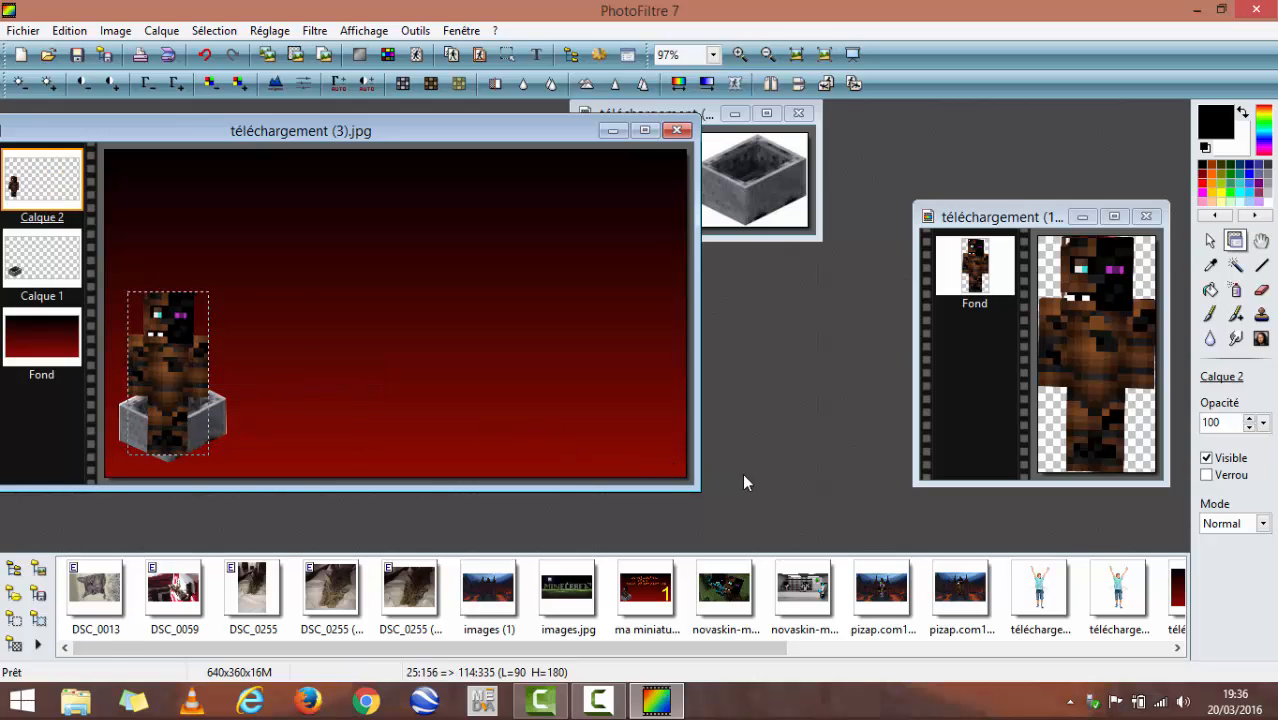
- Outline the character's right-hand lower leg with the polygon lasso, about 21 by 40 pixels, erase it from Calque 2 and clear the selection
{"action": "left_click", "coordinate": [1210, 244]}
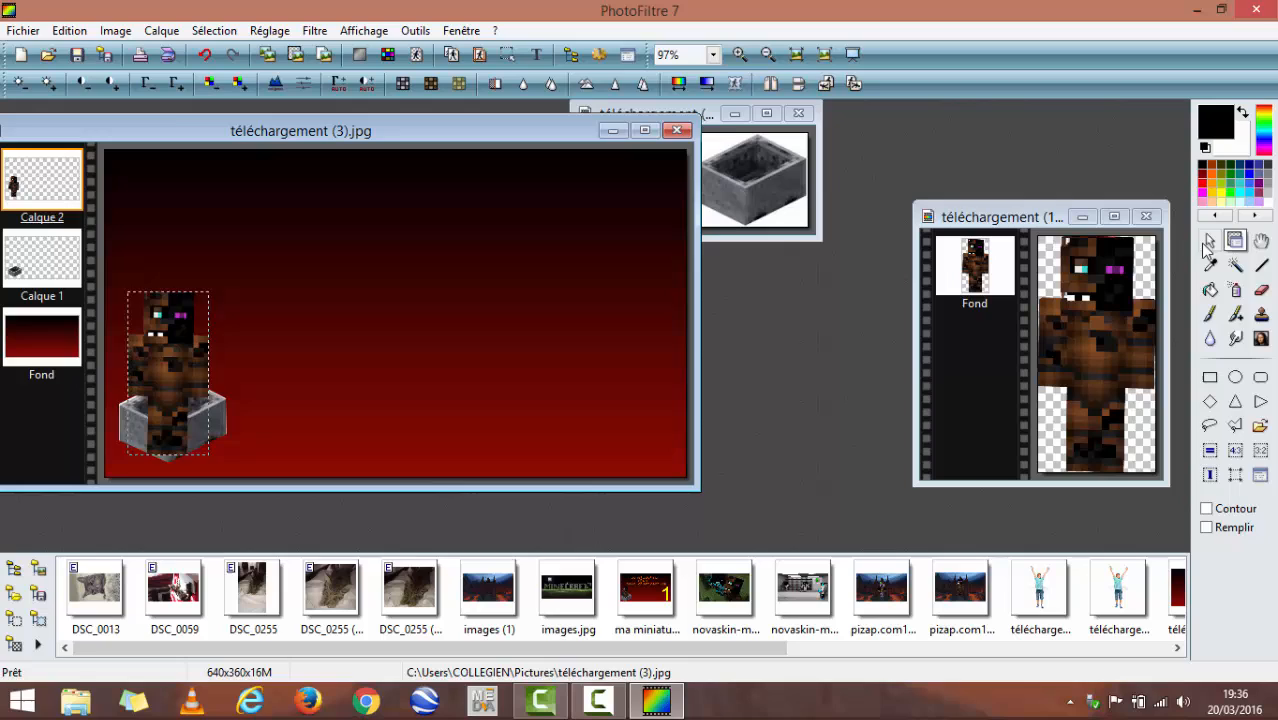
{"action": "left_click", "coordinate": [1235, 425]}
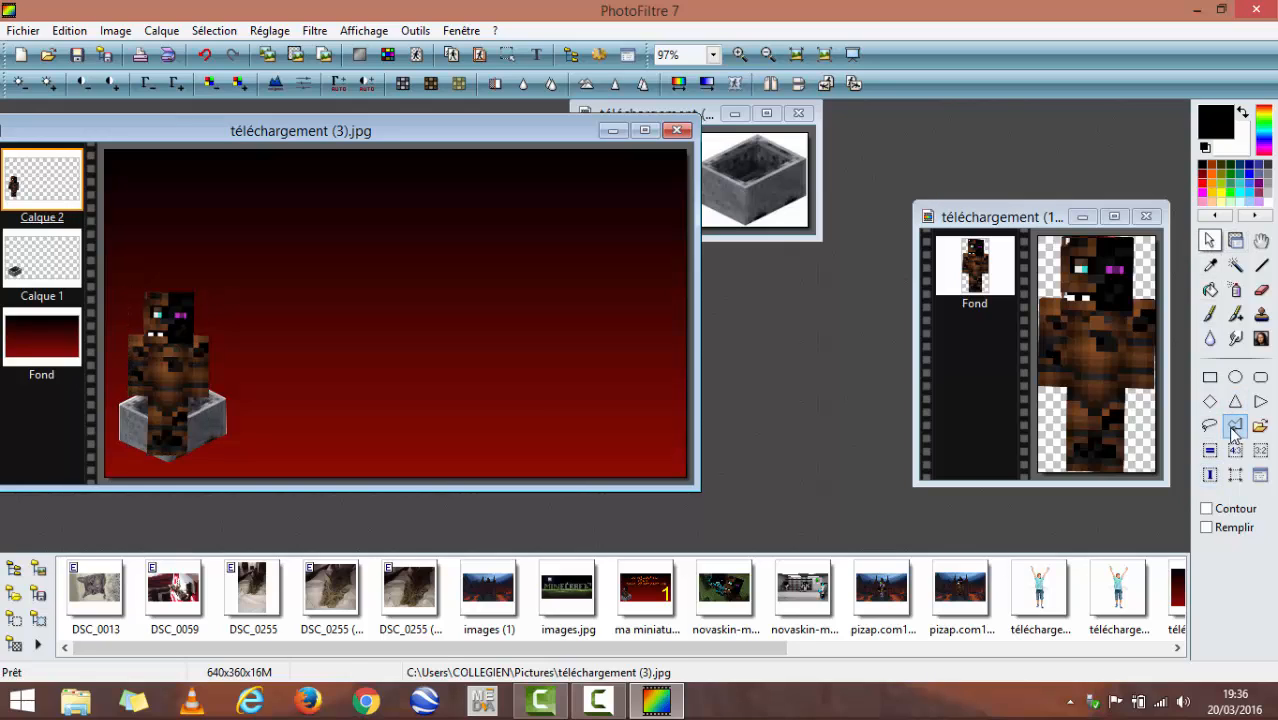
{"action": "left_click", "coordinate": [185, 415]}
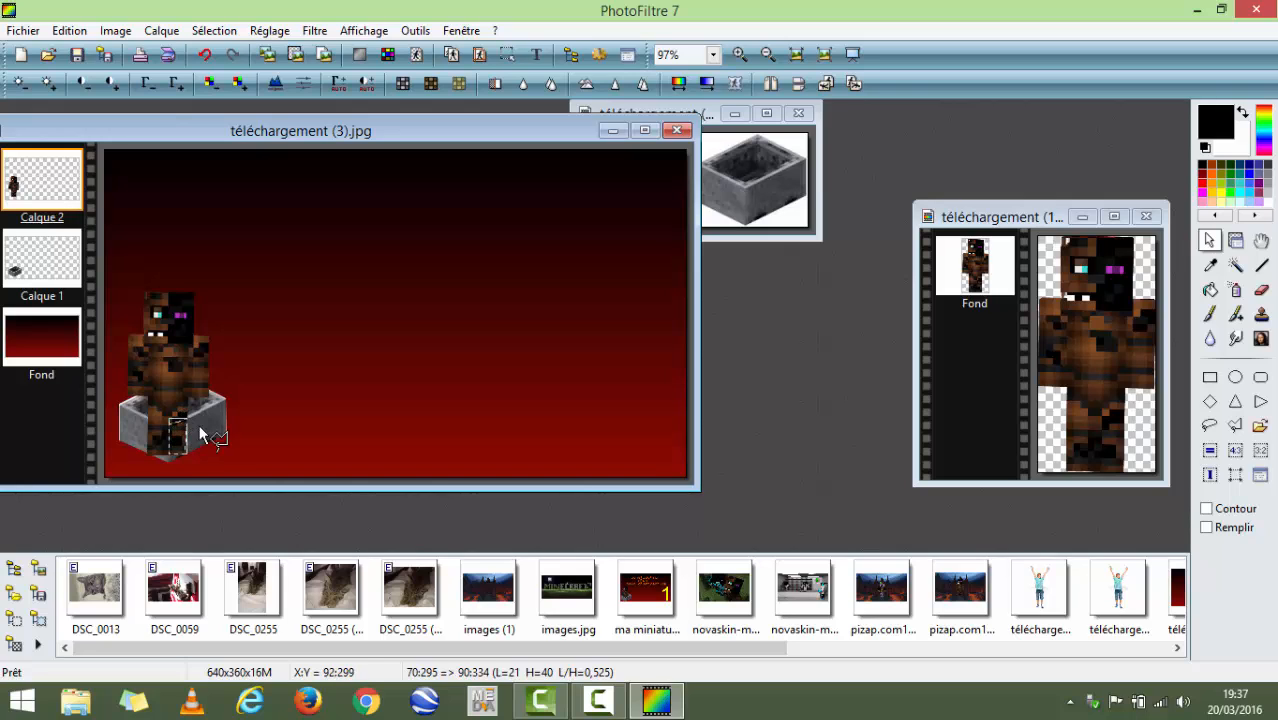
{"action": "right_click", "coordinate": [178, 432]}
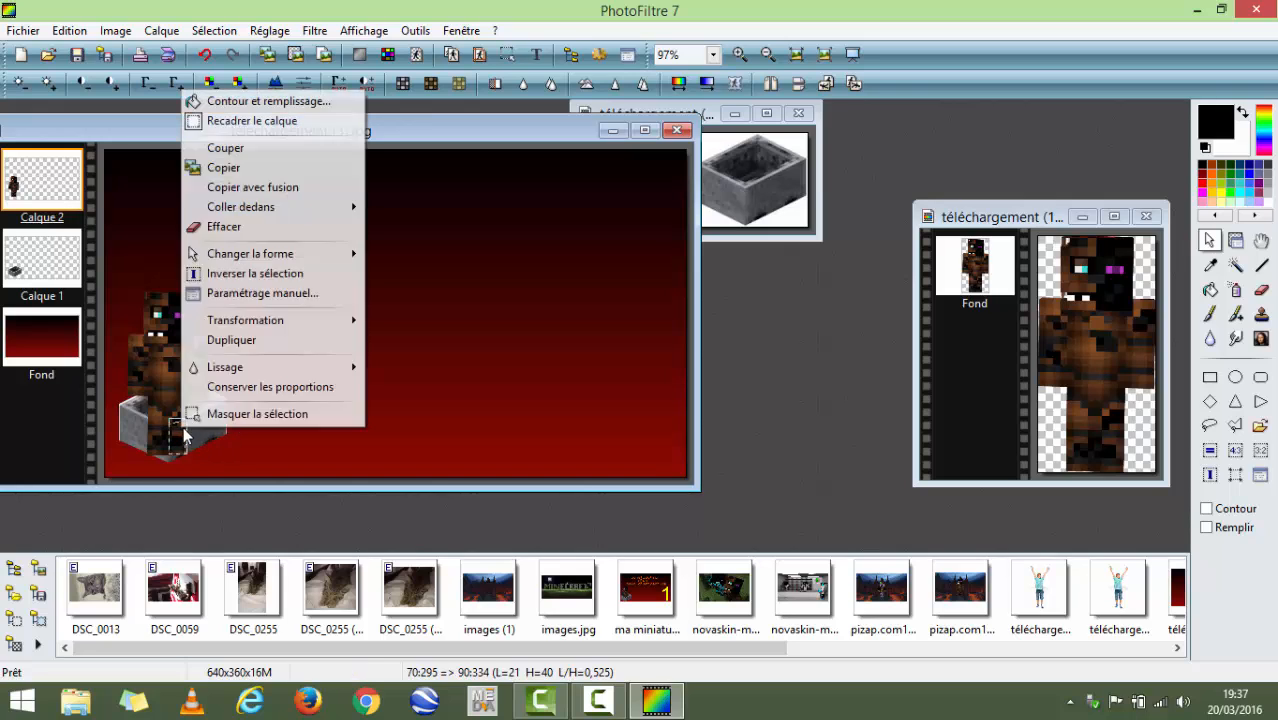
{"action": "left_click", "coordinate": [255, 230]}
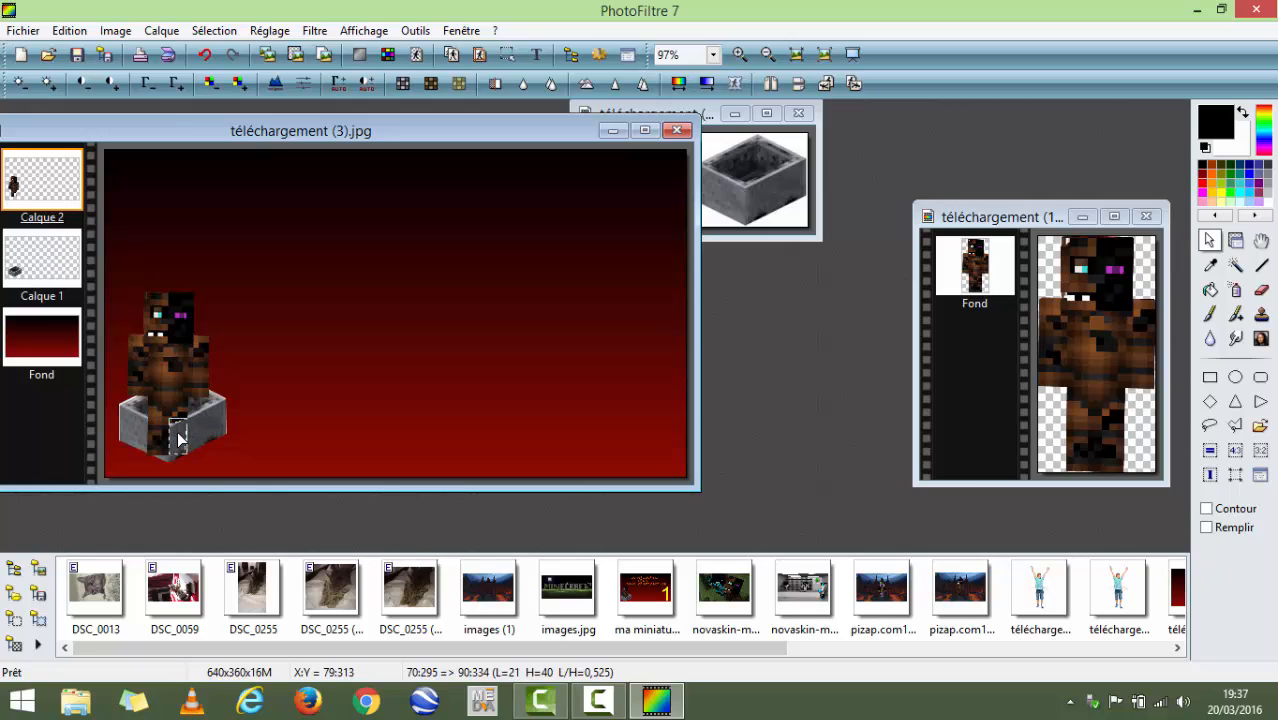
{"action": "left_click_drag", "start_coordinate": [178, 438], "coordinate": [790, 369]}
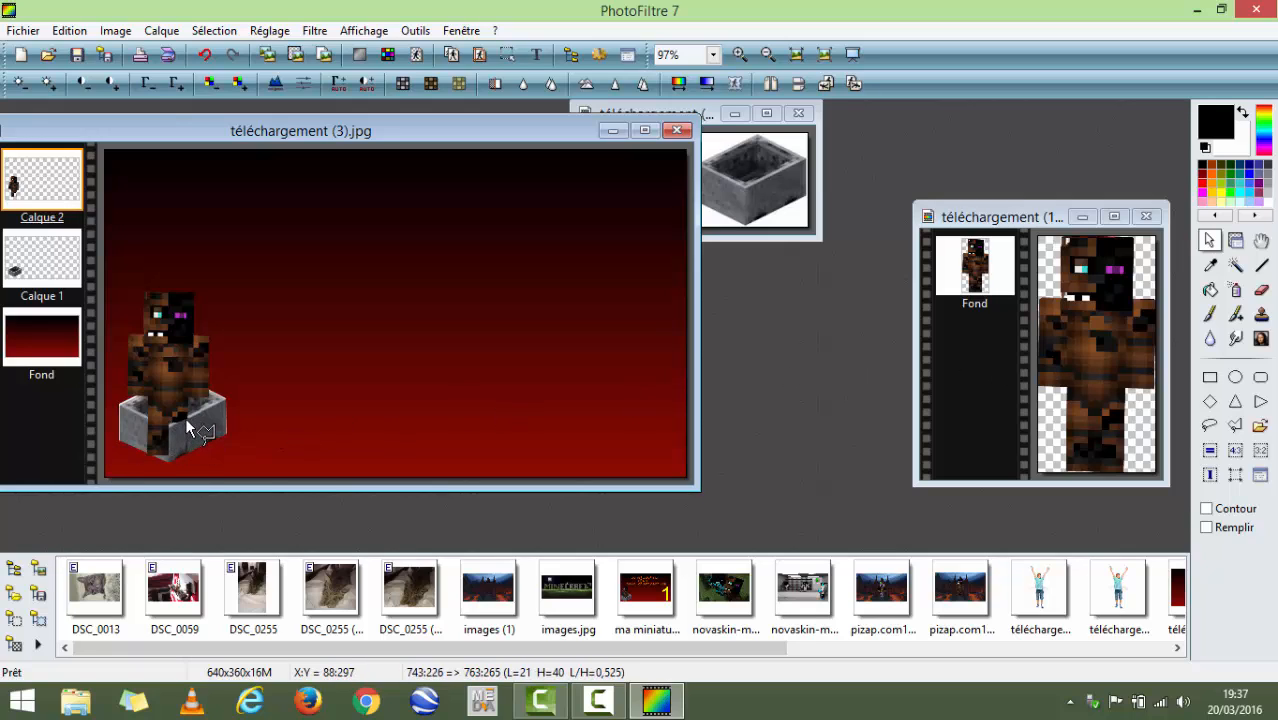
- Erase a narrow strip about 14 by 34 pixels along the outer edge of the right-hand leg and clear the selection
{"action": "left_click_drag", "start_coordinate": [186, 421], "coordinate": [197, 445]}
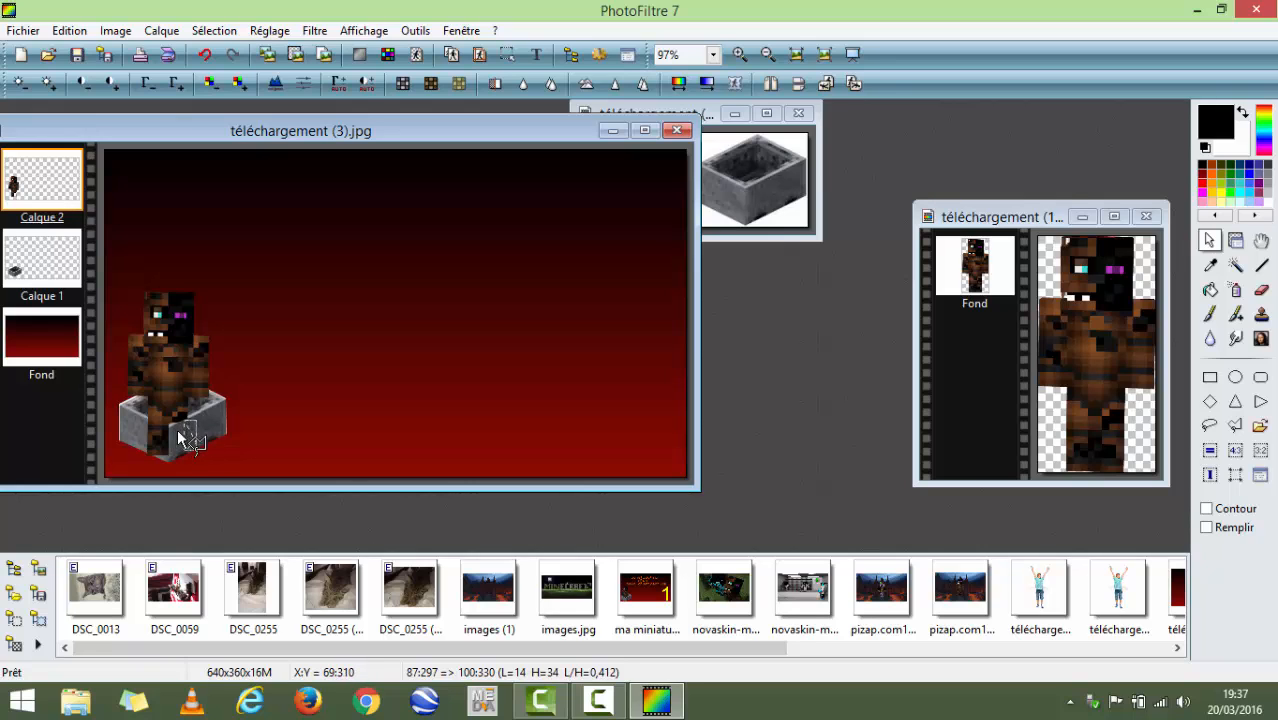
{"action": "right_click", "coordinate": [182, 436]}
{"action": "left_click", "coordinate": [243, 234]}
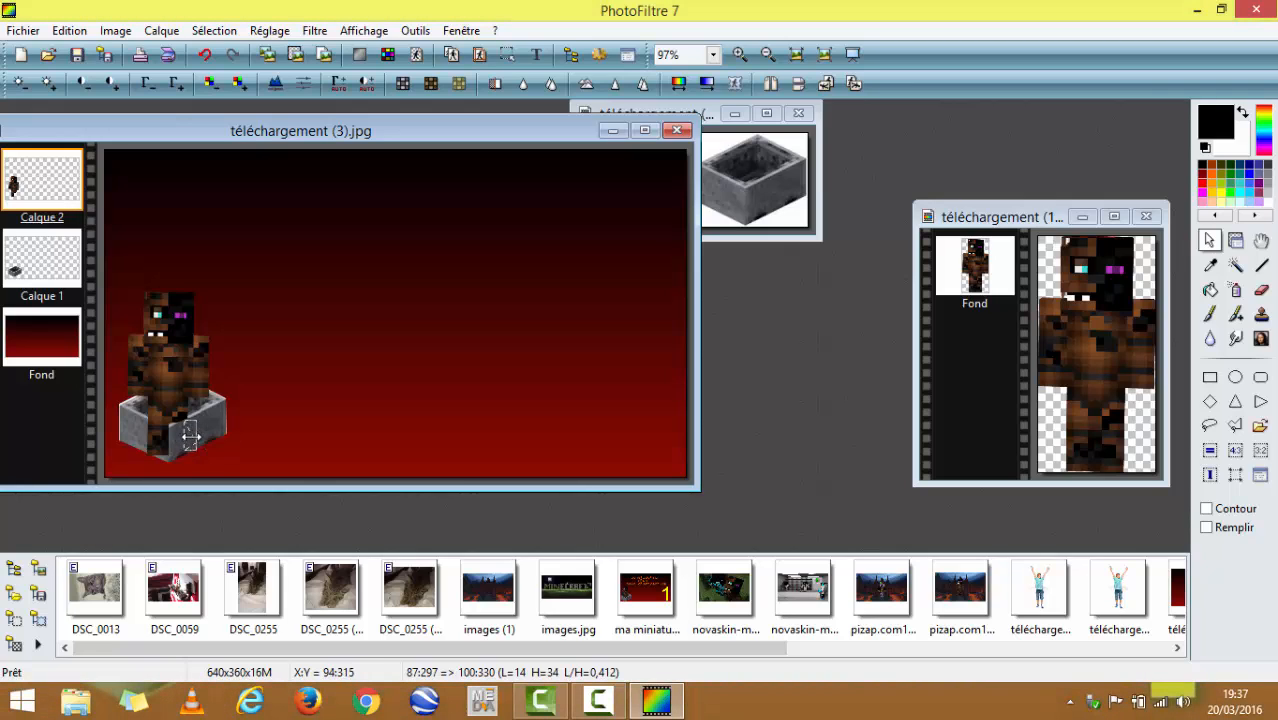
{"action": "left_click_drag", "start_coordinate": [189, 438], "coordinate": [782, 425]}
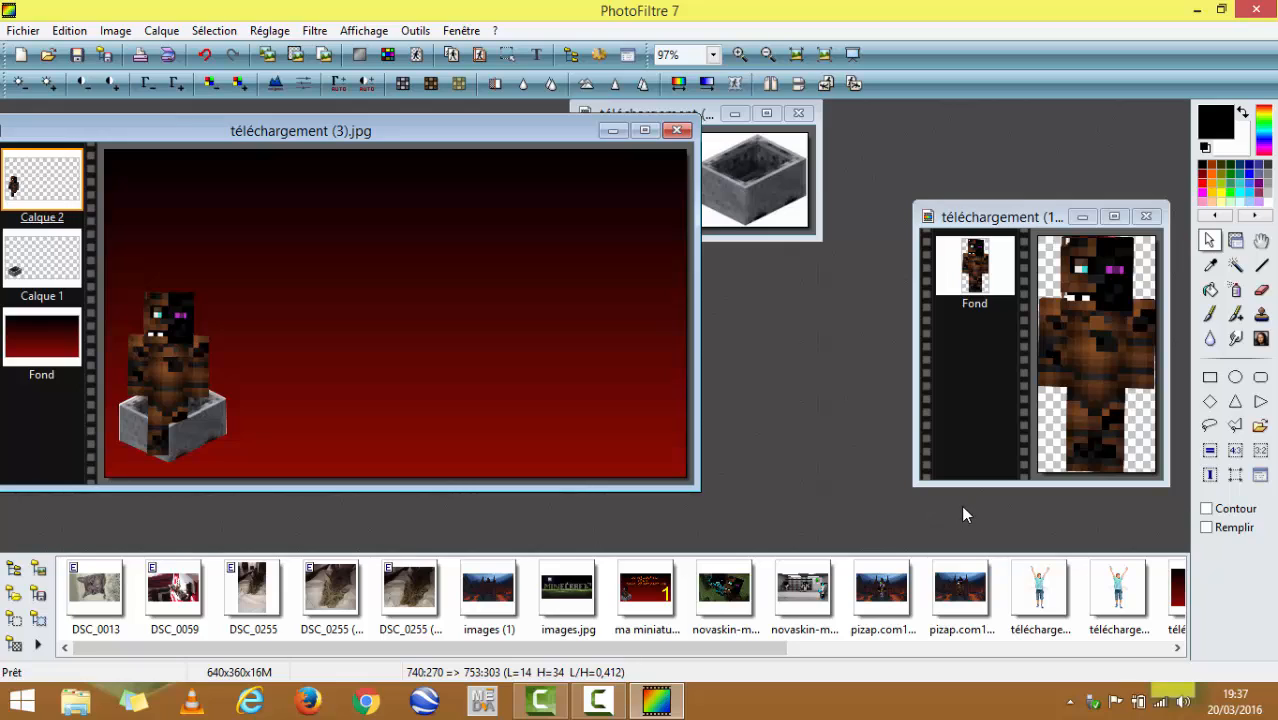
- Outline the left-hand lower leg in front of the minecart with the polygon lasso, about 31 by 41 pixels, erase it and clear the selection
{"action": "left_click", "coordinate": [1235, 425]}
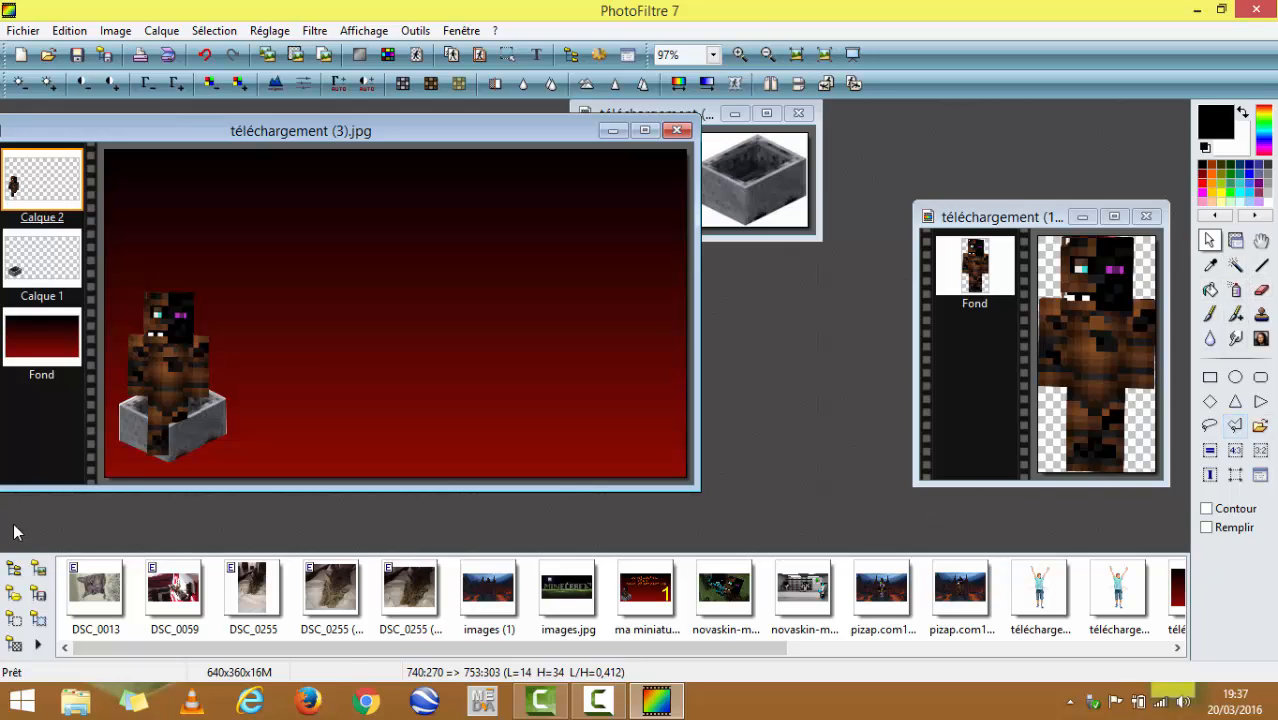
{"action": "left_click", "coordinate": [160, 426]}
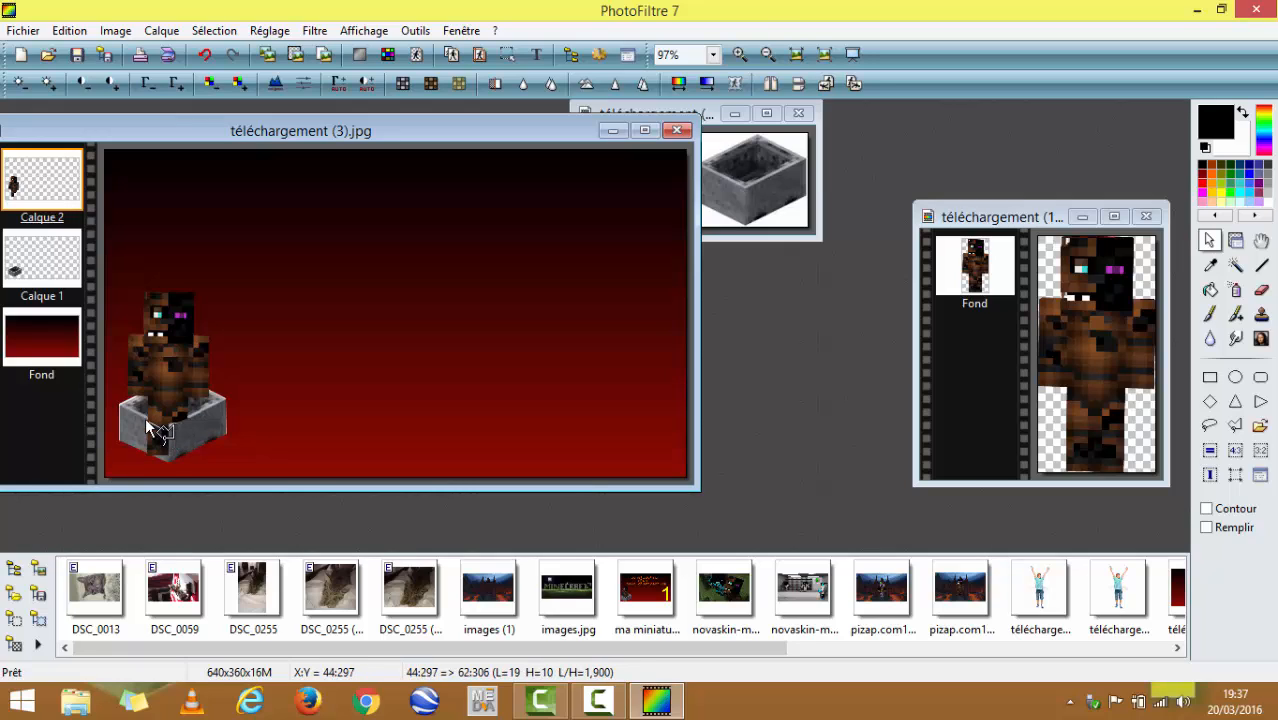
{"action": "left_click", "coordinate": [145, 420]}
{"action": "right_click", "coordinate": [158, 438]}
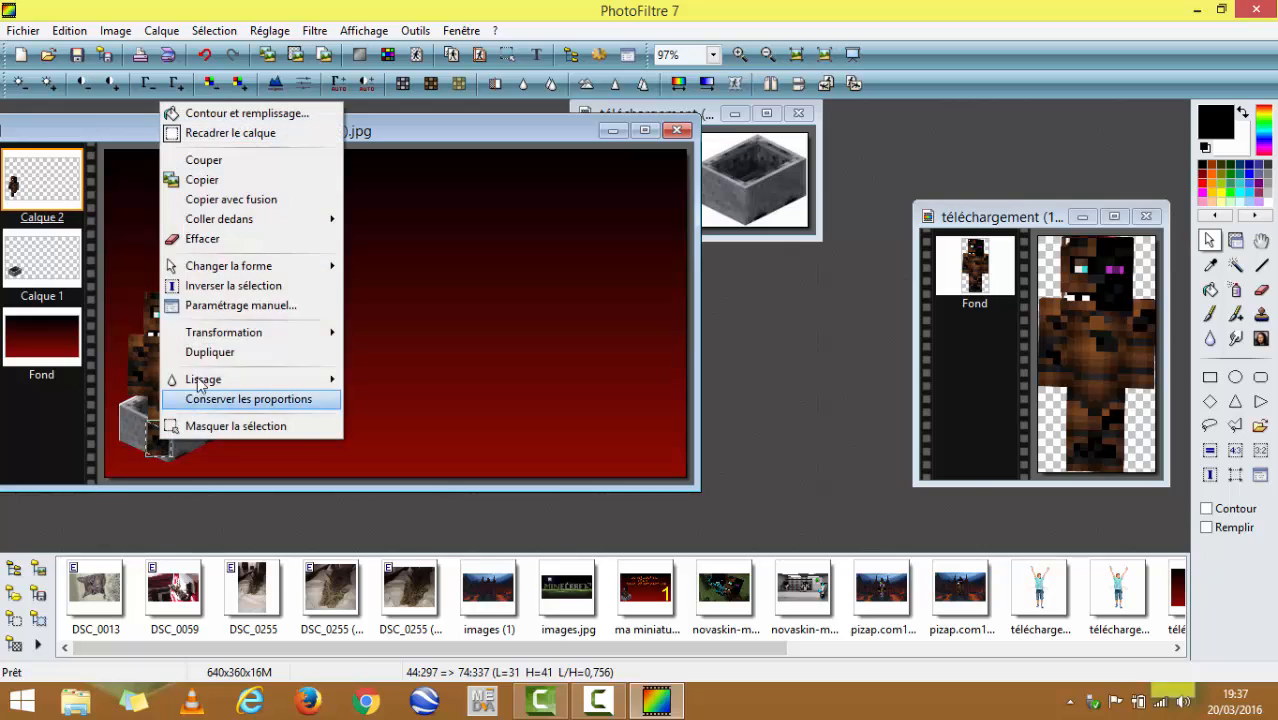
{"action": "left_click", "coordinate": [200, 239]}
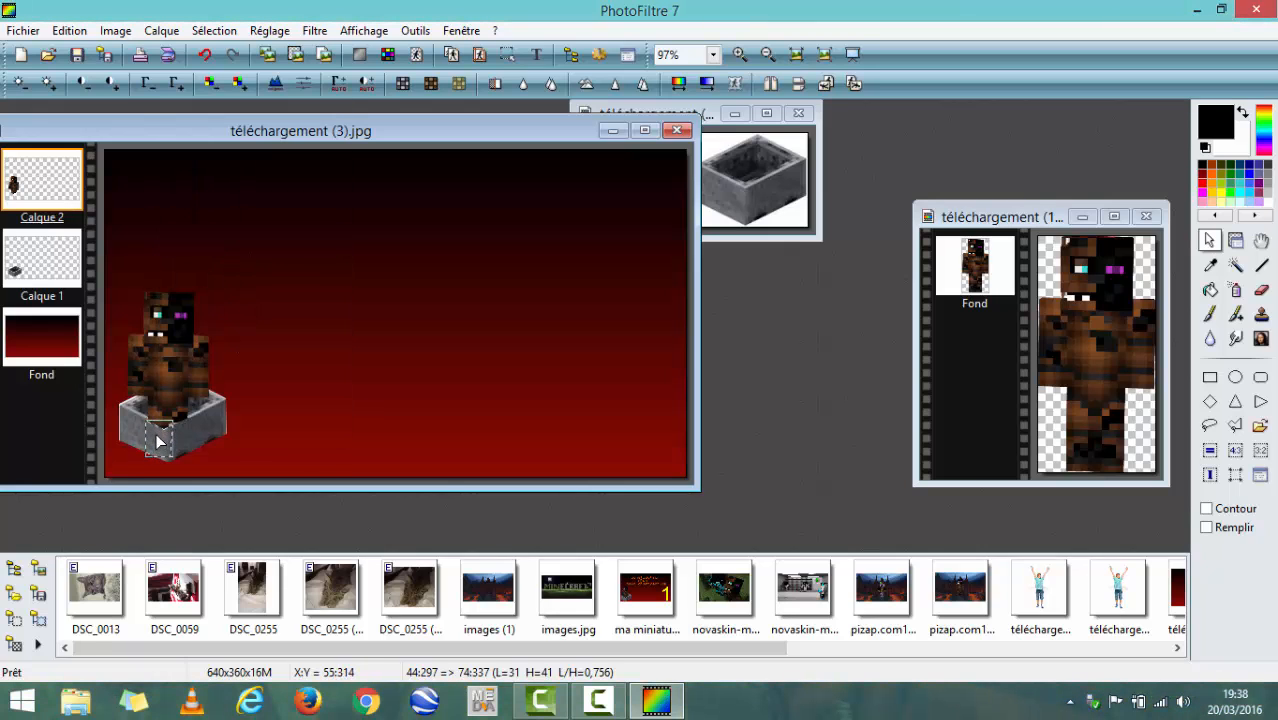
{"action": "left_click_drag", "start_coordinate": [156, 434], "coordinate": [775, 349]}
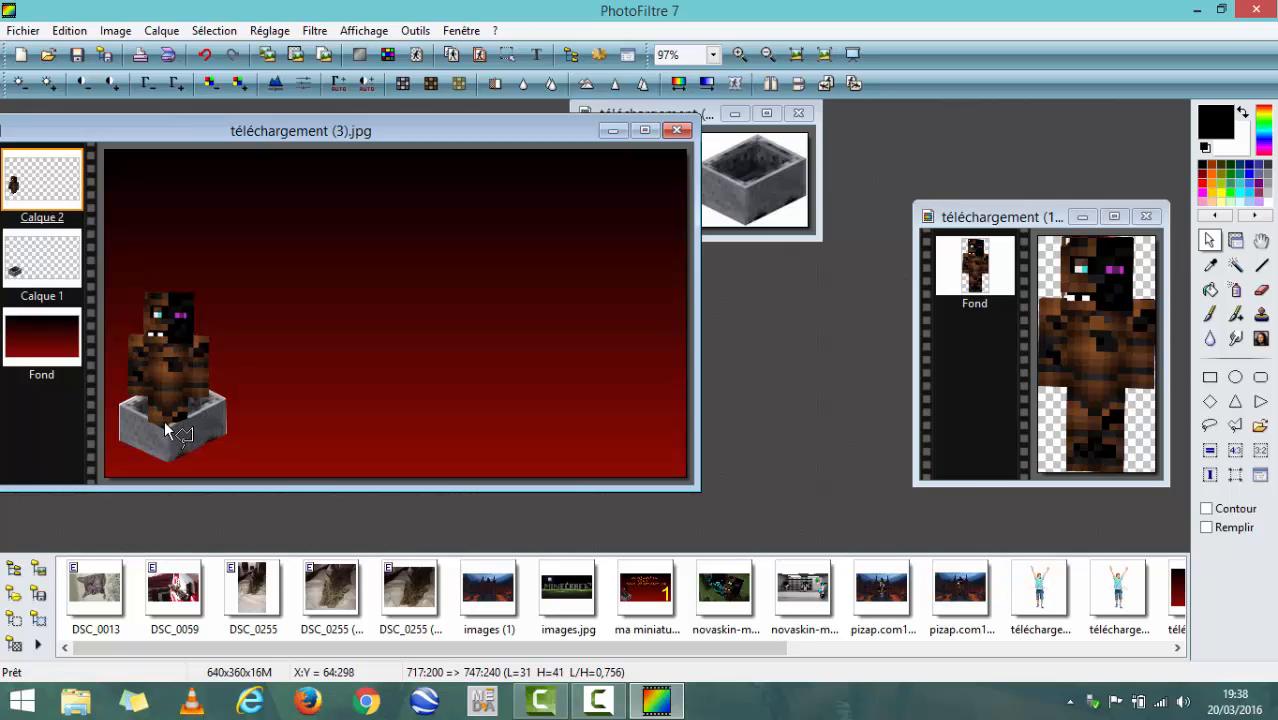
- Outline the leg remnants along the minecart's front rim, about 45 by 19 pixels, erase them and clear the selection
{"action": "left_click_drag", "start_coordinate": [157, 413], "coordinate": [187, 424]}
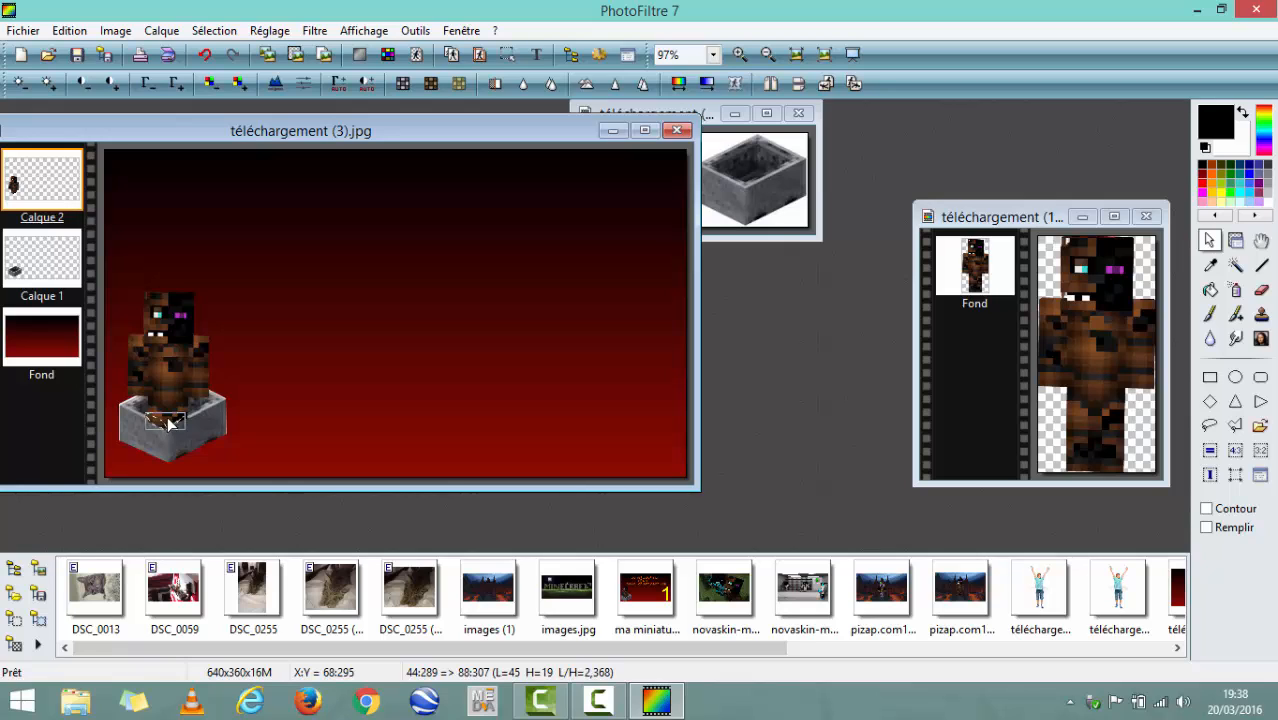
{"action": "right_click", "coordinate": [168, 423]}
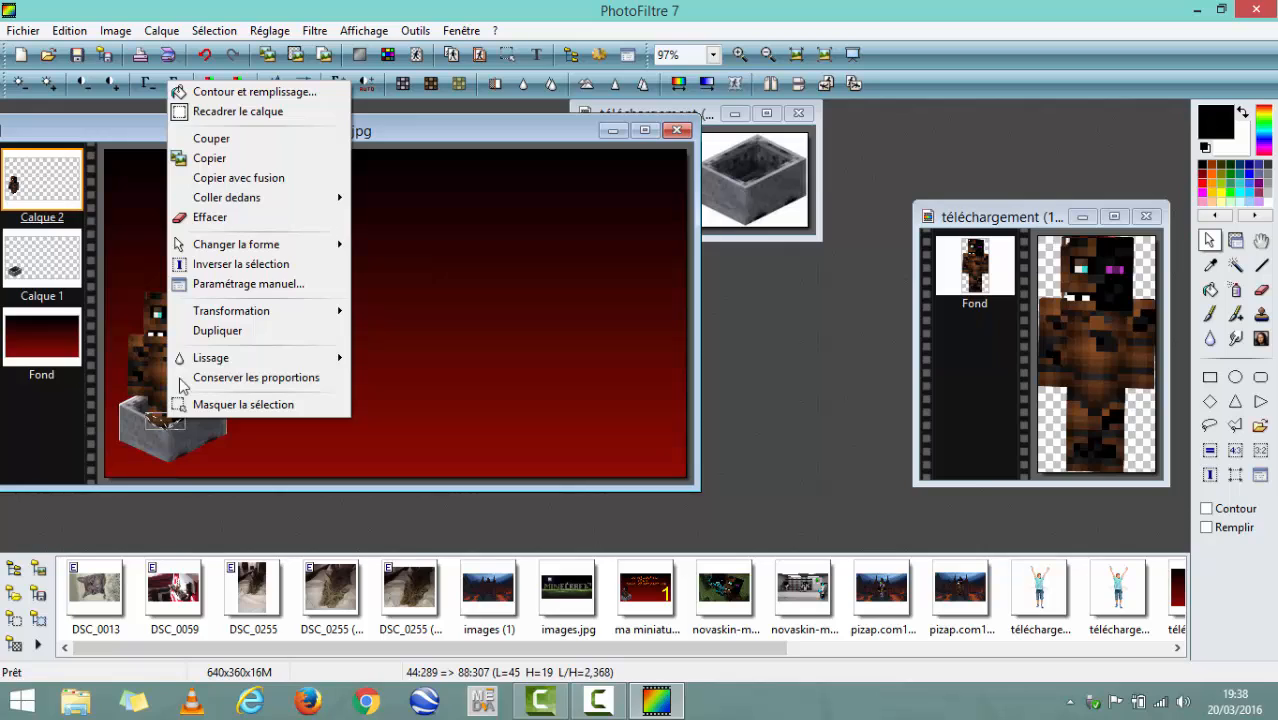
{"action": "left_click", "coordinate": [232, 218]}
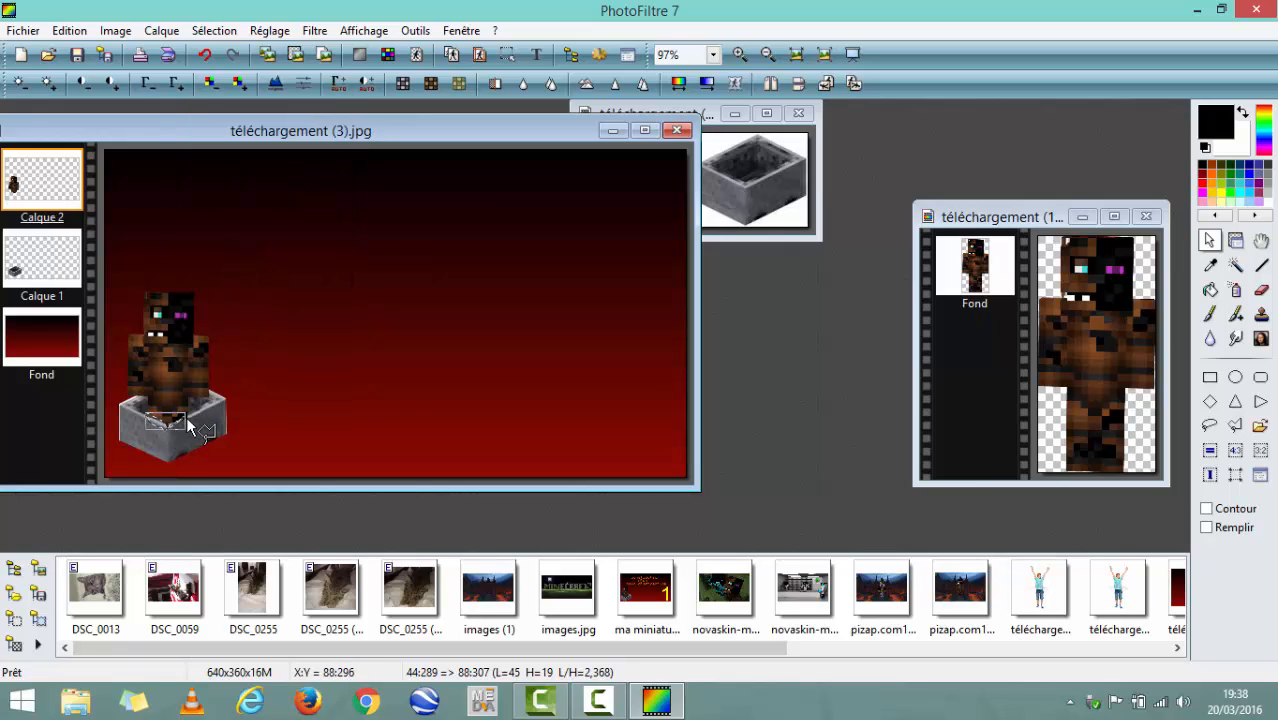
{"action": "left_click_drag", "start_coordinate": [178, 425], "coordinate": [745, 370]}
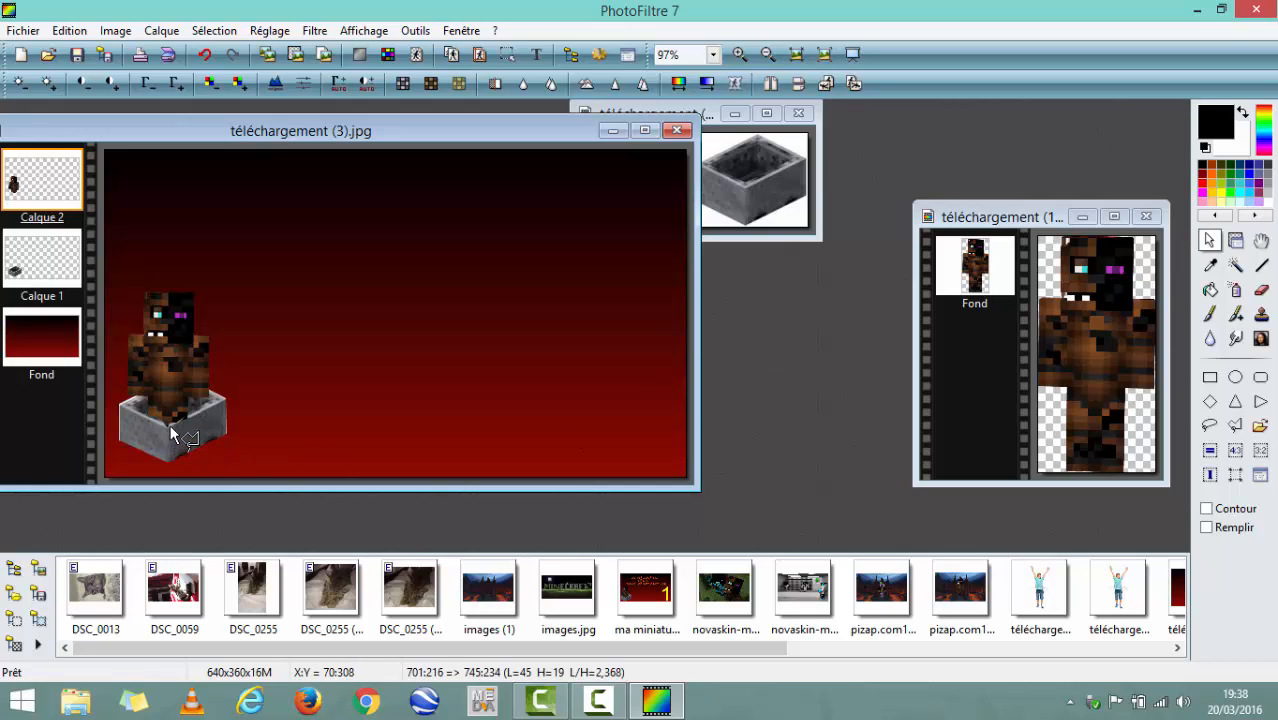
- Outline the dark leg remnant at the minecart's front rim, about 29 by 21 pixels, erase it and move the selection off the image
{"action": "mouse_move", "coordinate": [165, 423]}
{"action": "left_mouse_down"}
{"action": "mouse_move", "coordinate": [186, 414]}
{"action": "mouse_move", "coordinate": [191, 425]}
{"action": "mouse_move", "coordinate": [171, 443]}
{"action": "mouse_move", "coordinate": [163, 424]}
{"action": "left_mouse_up"}
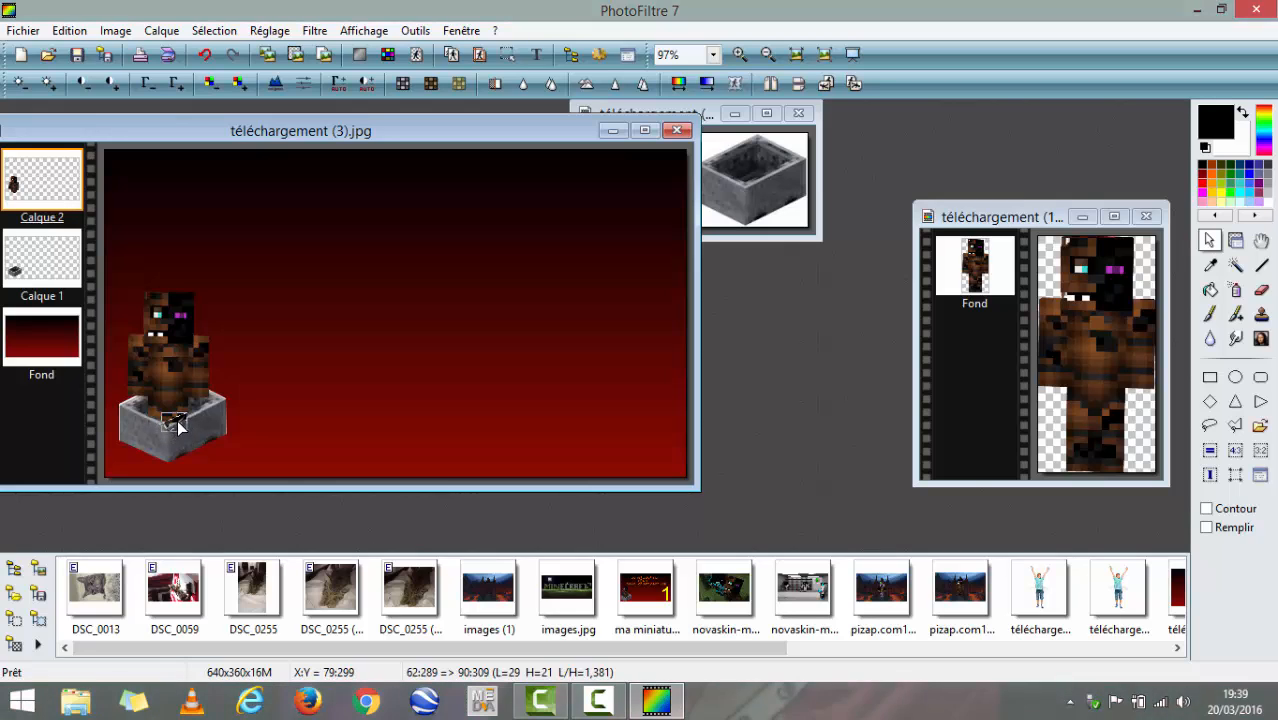
{"action": "right_click", "coordinate": [178, 424]}
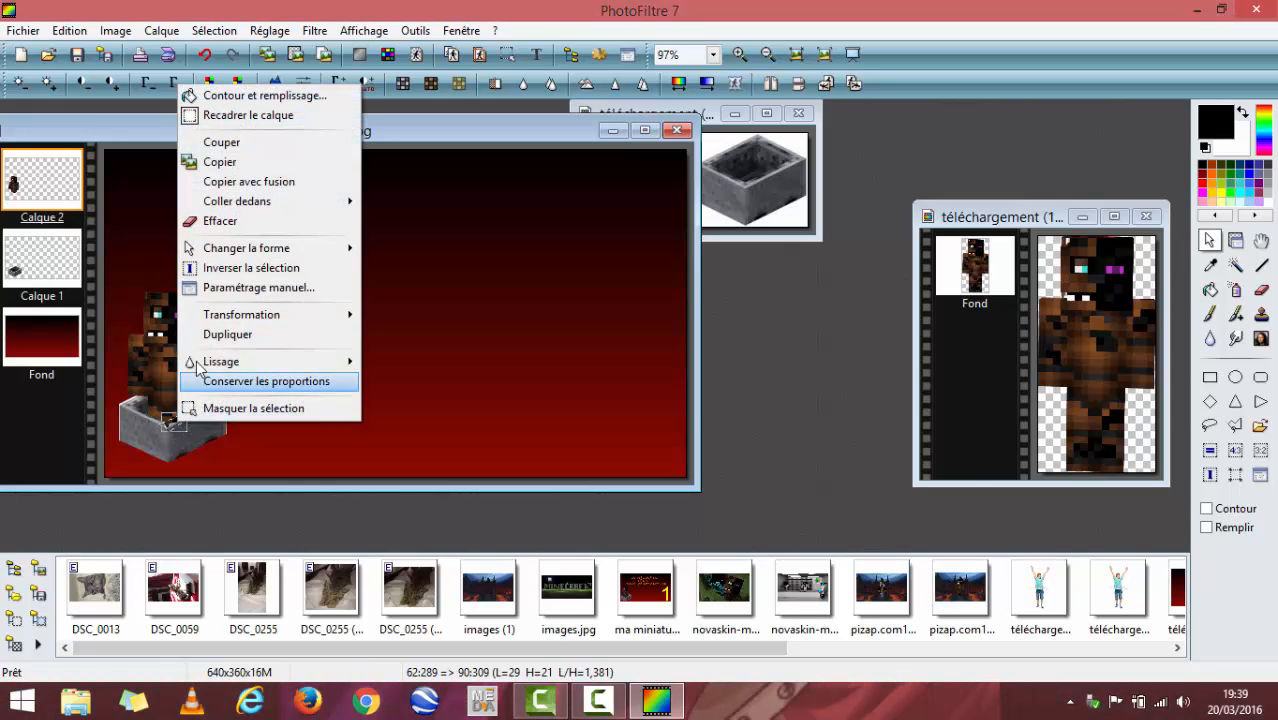
{"action": "left_click", "coordinate": [250, 221]}
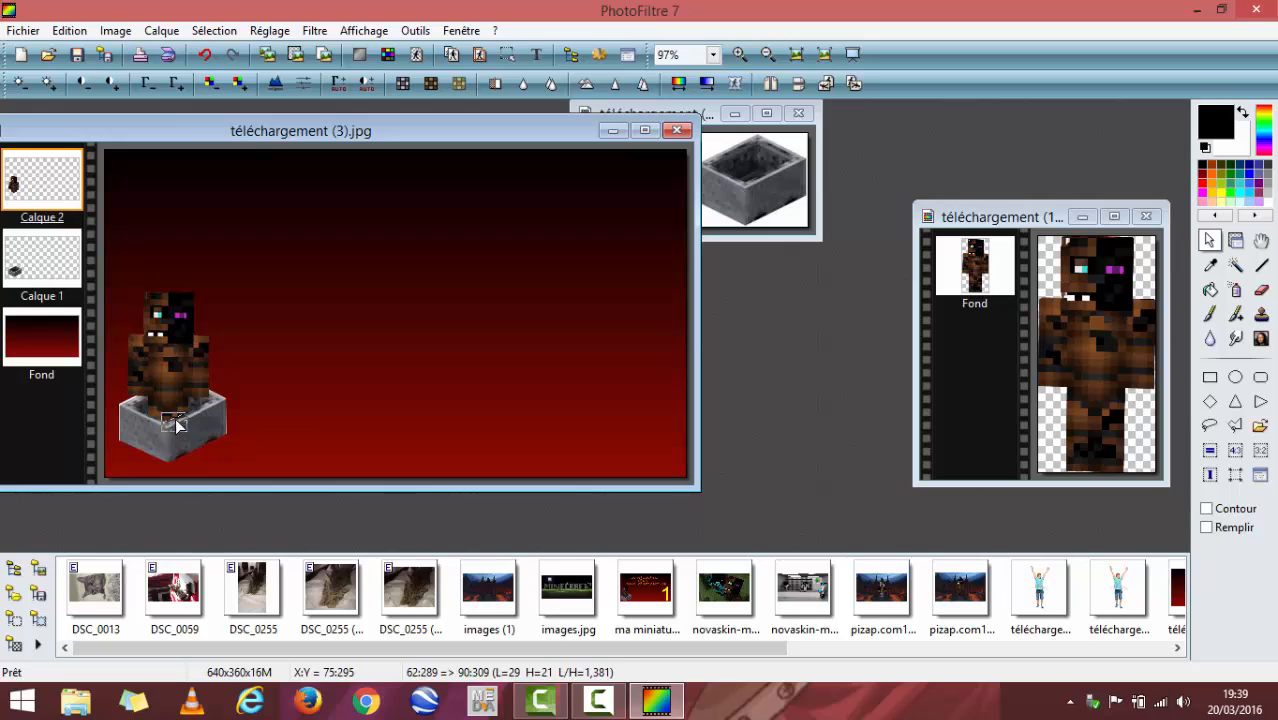
{"action": "left_click_drag", "start_coordinate": [173, 430], "coordinate": [765, 339]}
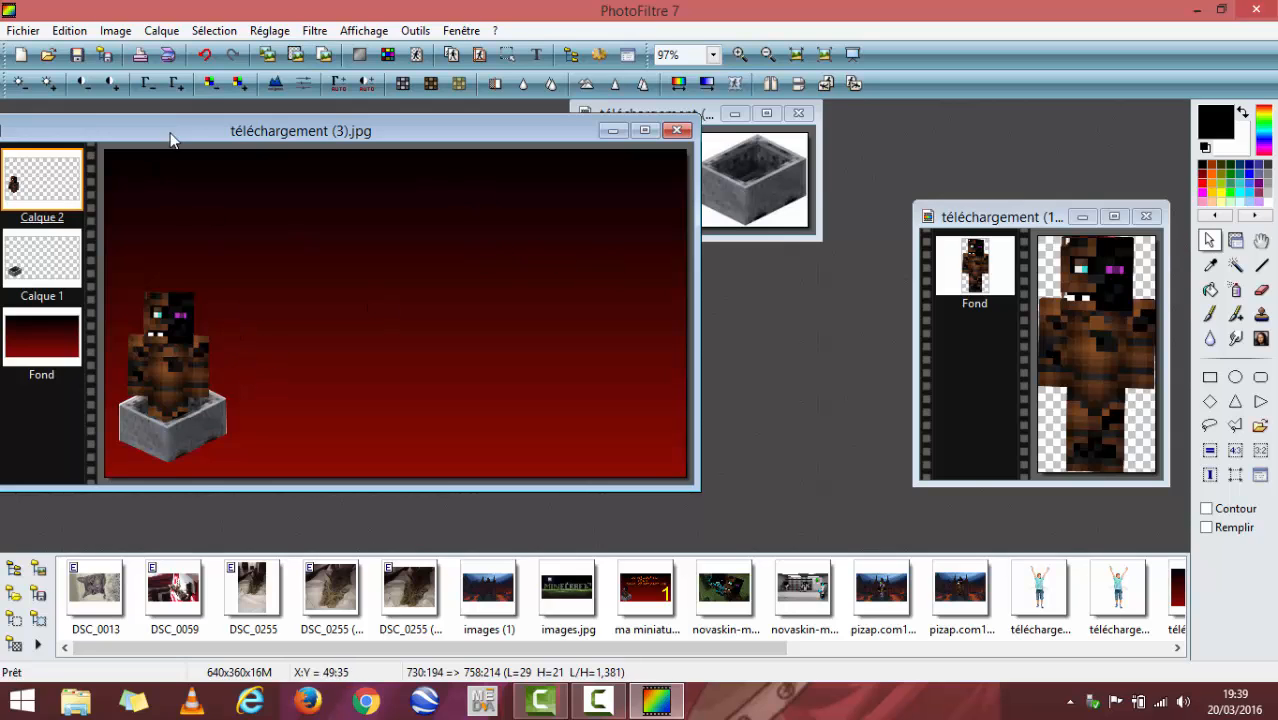
- Start a text in the Terminal font, size 30, orange, and enter "construction" and "d'un" on two lines in lowercase
{"action": "left_click", "coordinate": [537, 58]}
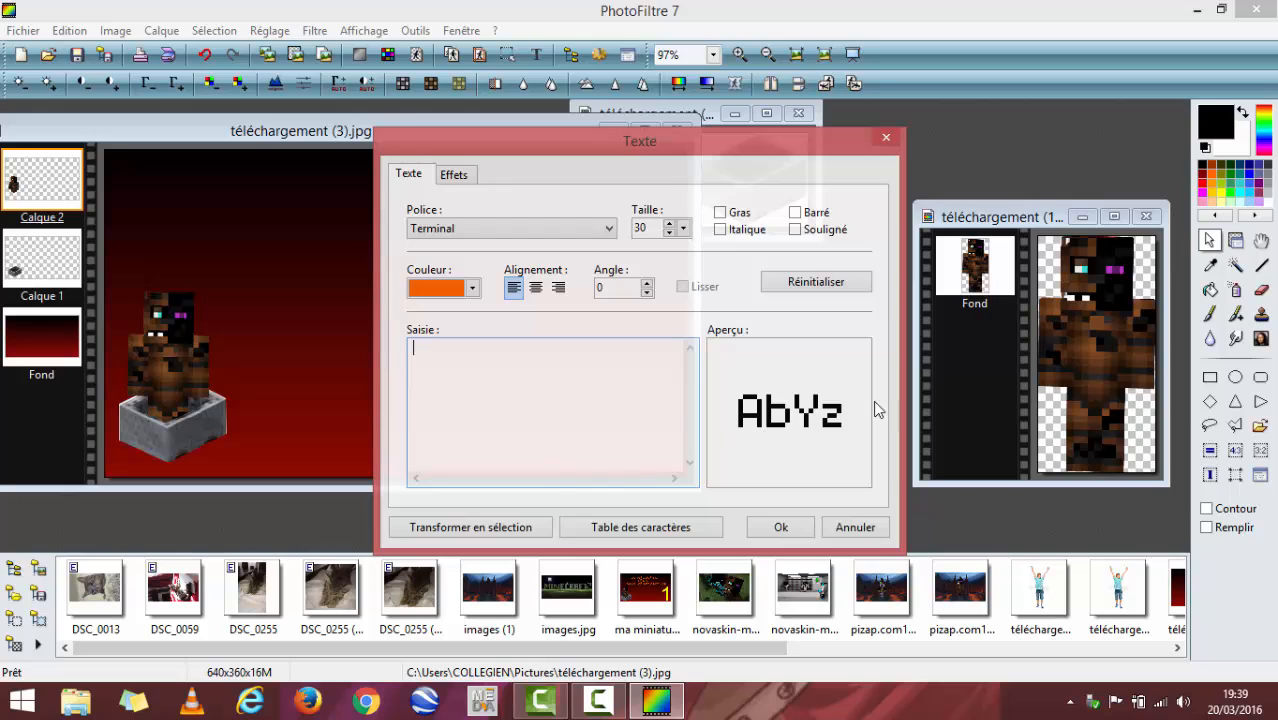
{"action": "left_click", "coordinate": [604, 231]}
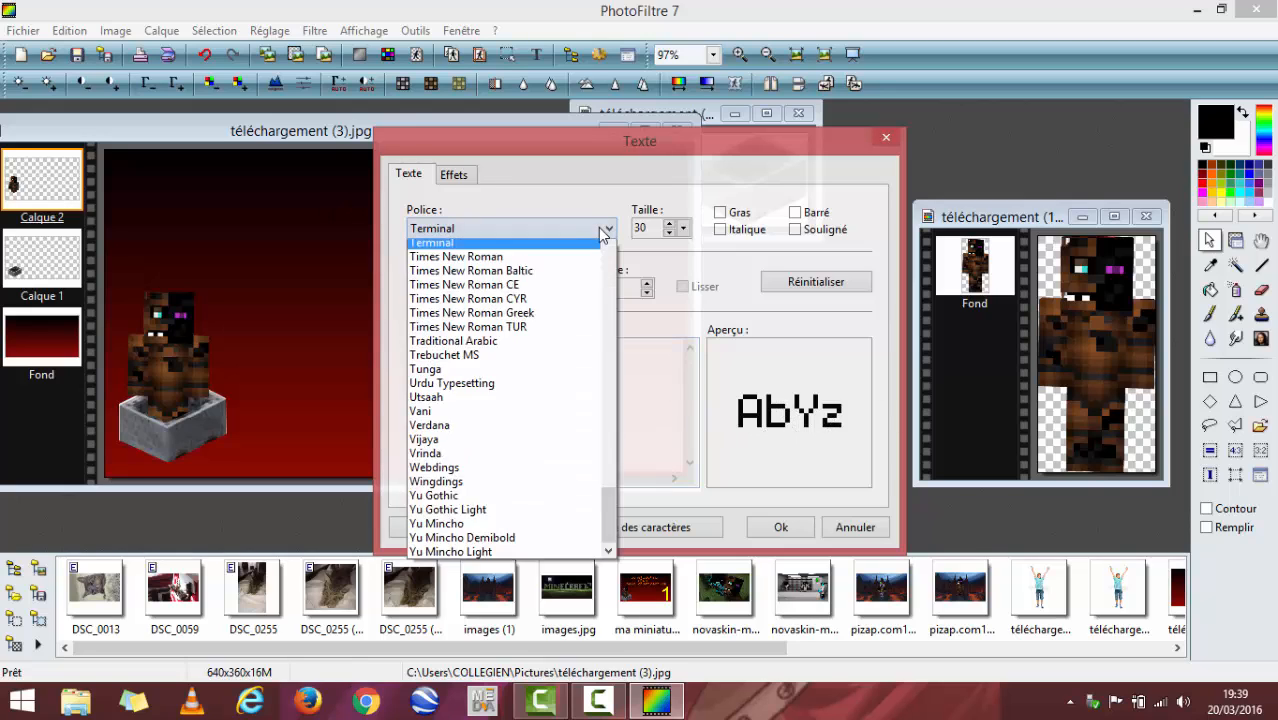
{"action": "left_click", "coordinate": [604, 231]}
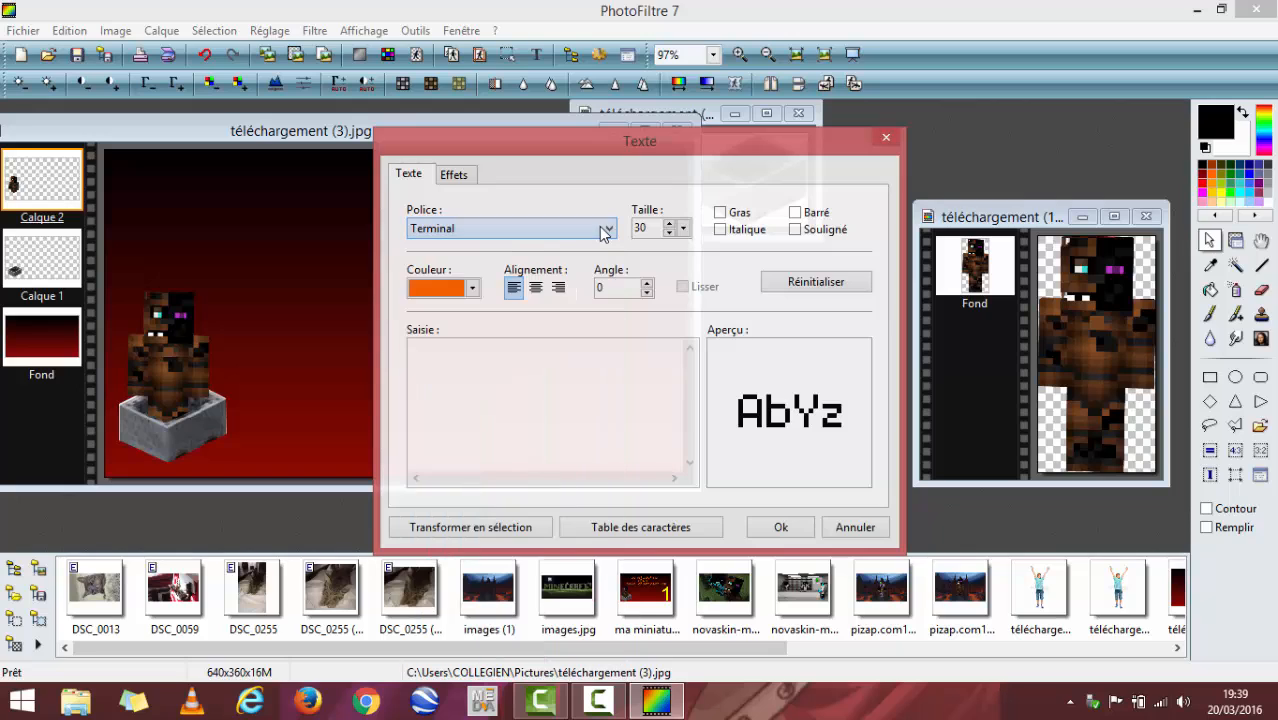
{"action": "right_click", "coordinate": [447, 388]}
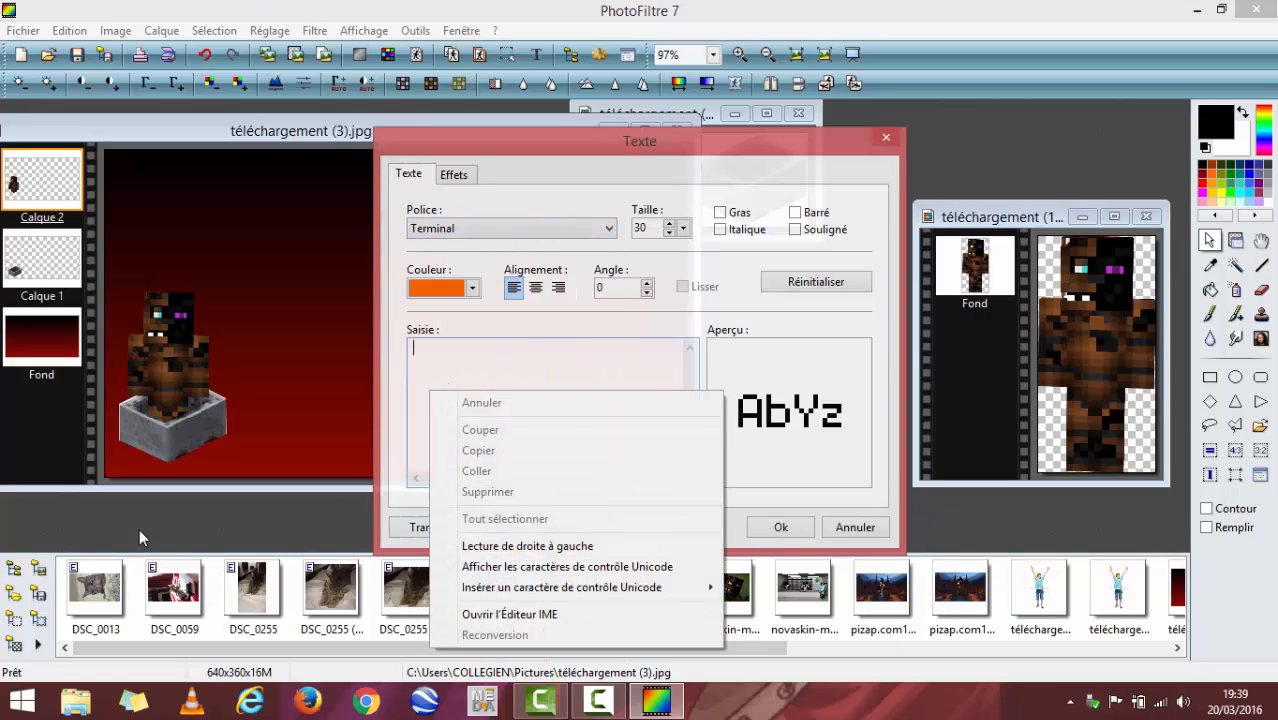
{"action": "left_click", "coordinate": [434, 364]}
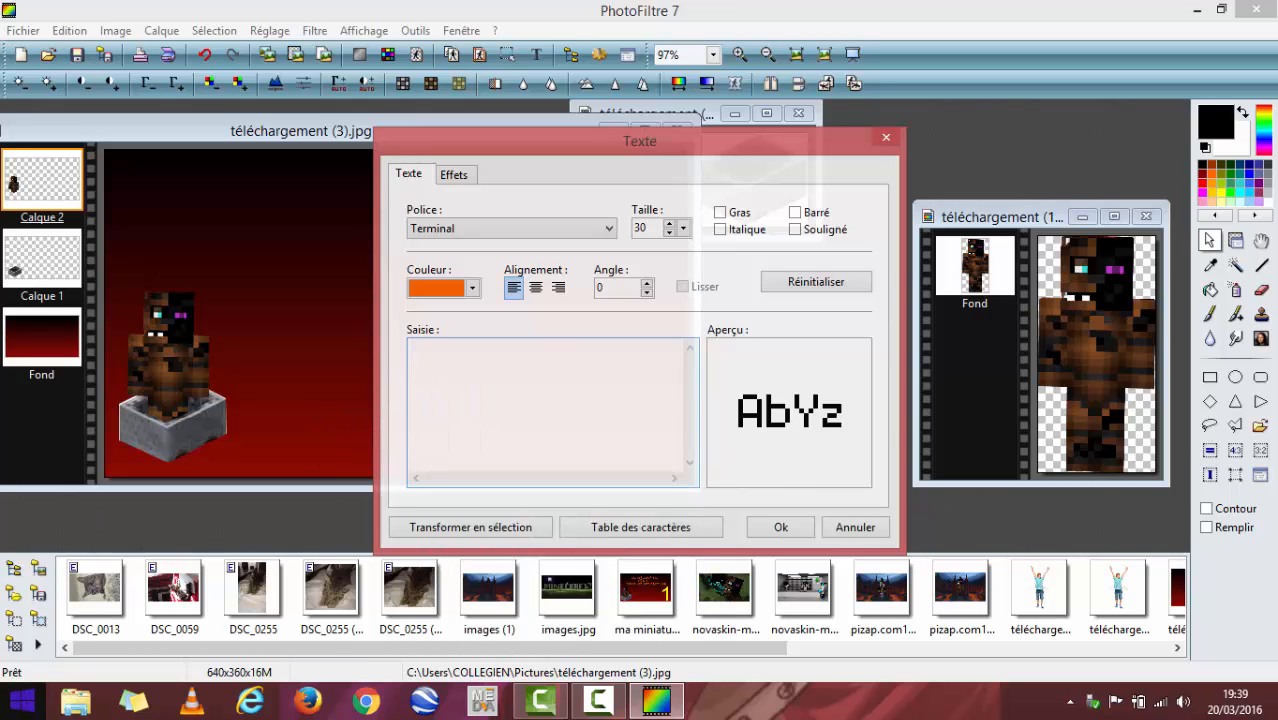
{"action": "type", "text": "CO"}
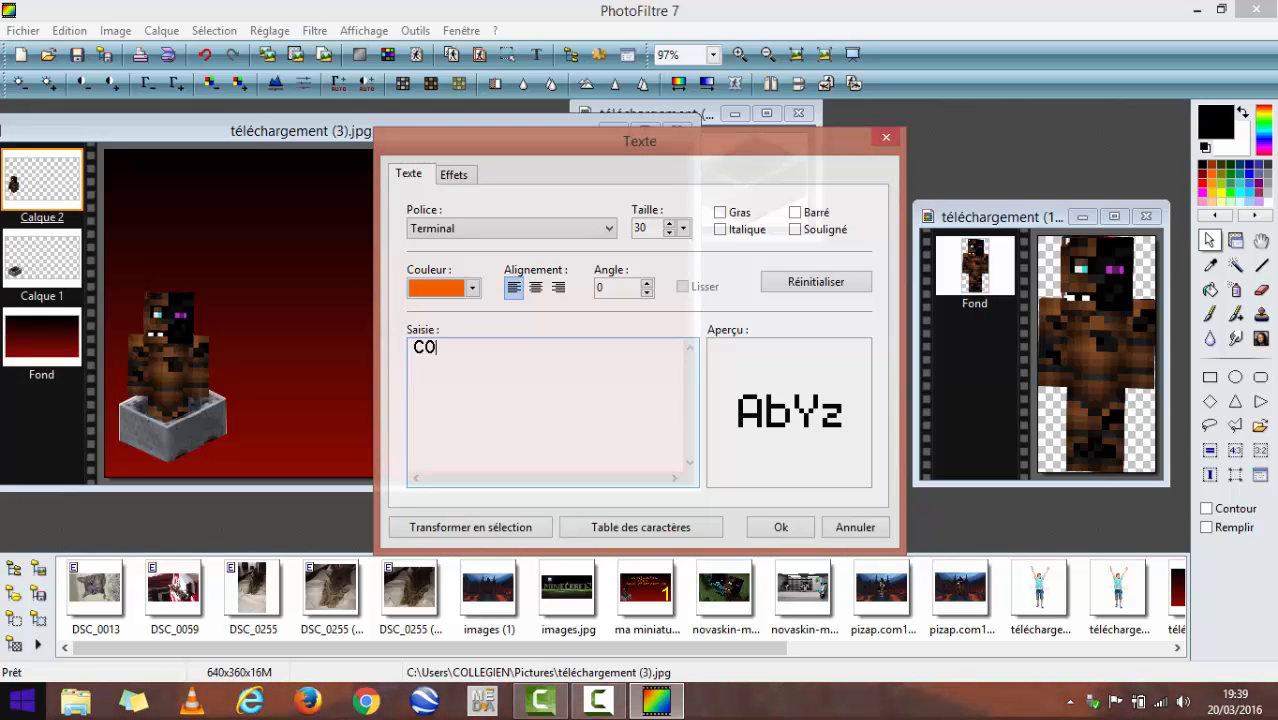
{"action": "type", "text": "N"}
{"action": "key", "text": "BackSpace"}
{"action": "key", "text": "BackSpace"}
{"action": "key", "text": "BackSpace"}
{"action": "key", "text": "BackSpace"}
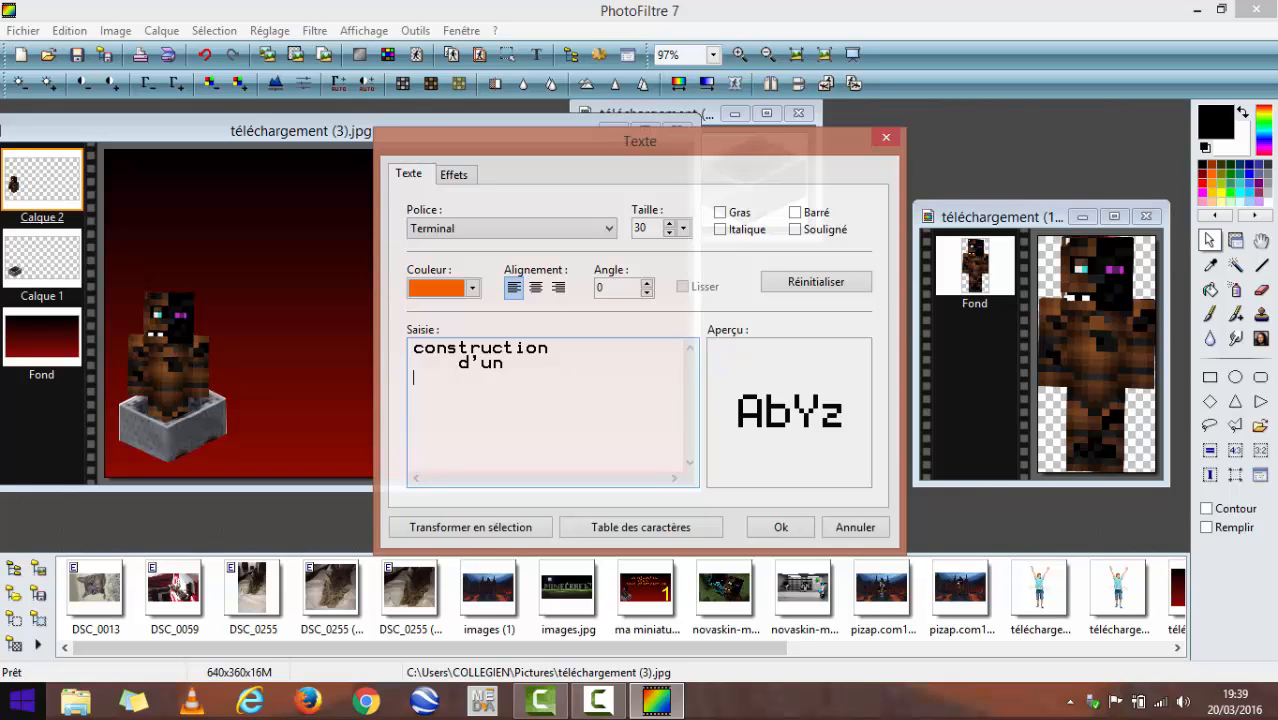
- Add "parc d'attraction" as the third line of the text
{"action": "type", "text": "arc d'att"}
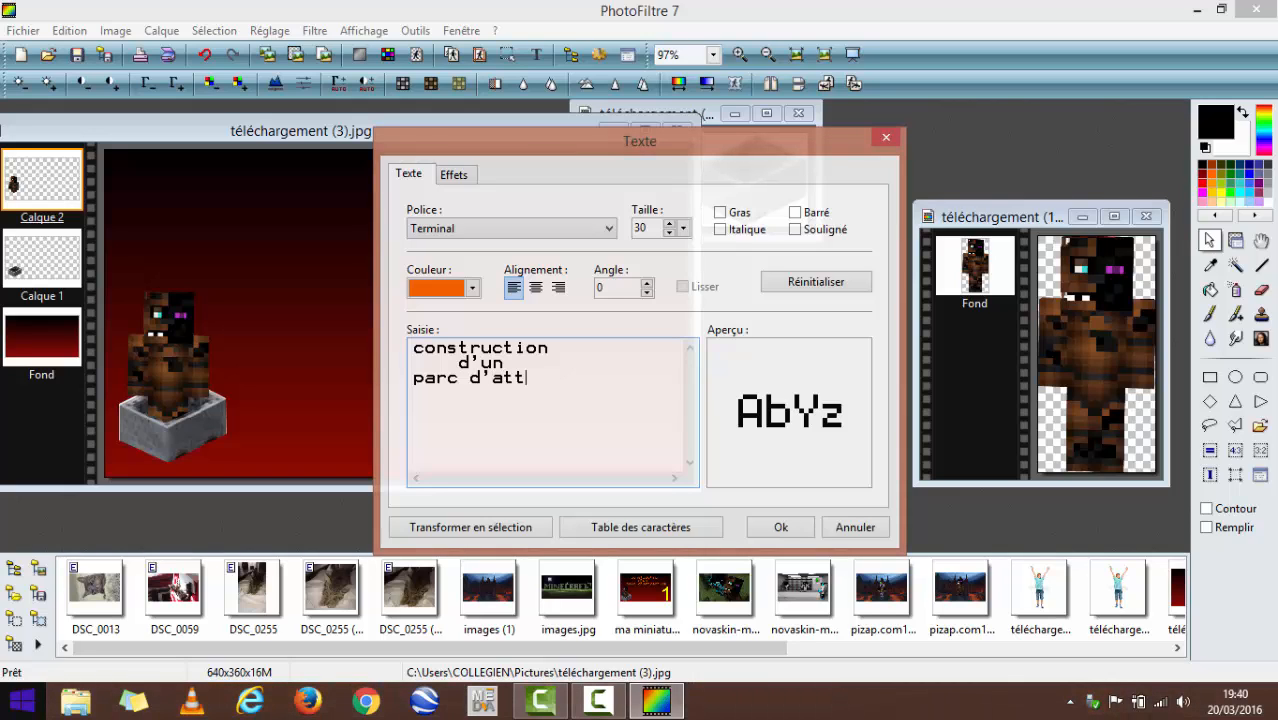
{"action": "type", "text": "e"}
{"action": "key", "text": "BackSpace"}
{"action": "type", "text": "raction"}
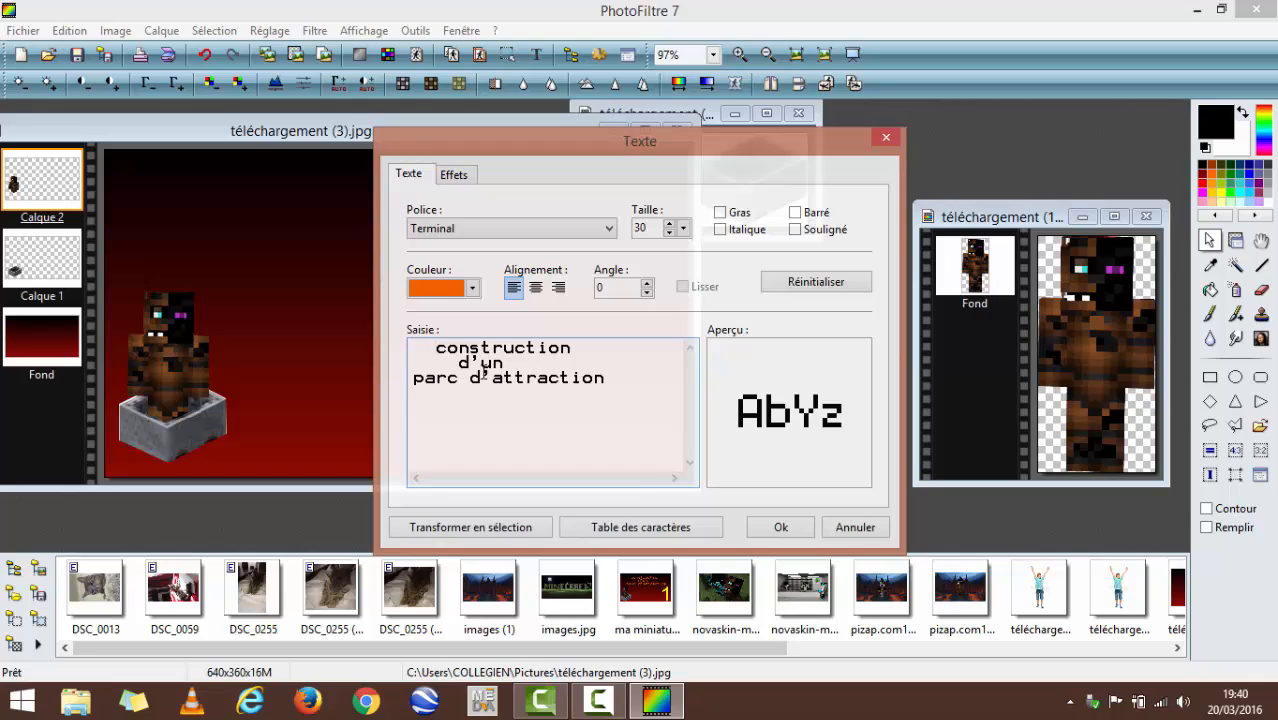
- Indent the first two lines with leading spaces so they sit centred above the third, and create the text layer
{"action": "key", "text": "BackSpace"}
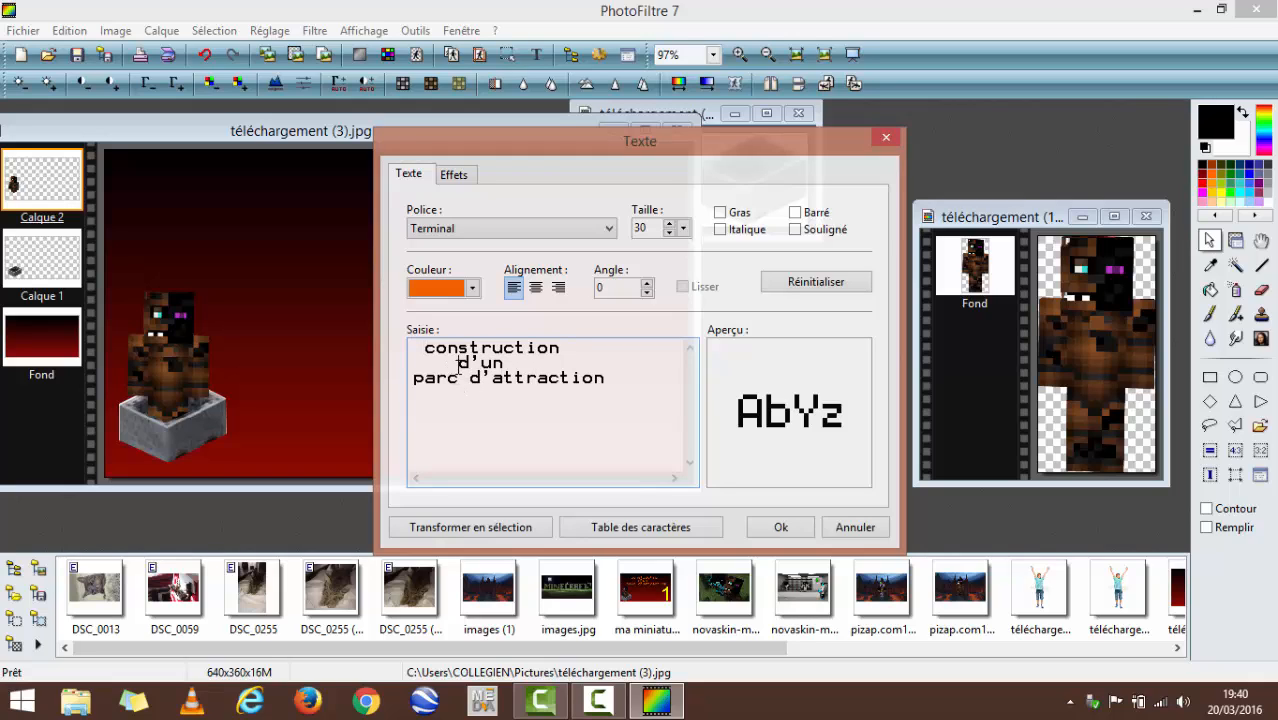
{"action": "key", "text": "BackSpace"}
{"action": "key", "text": "BackSpace"}
{"action": "left_click", "coordinate": [424, 348]}
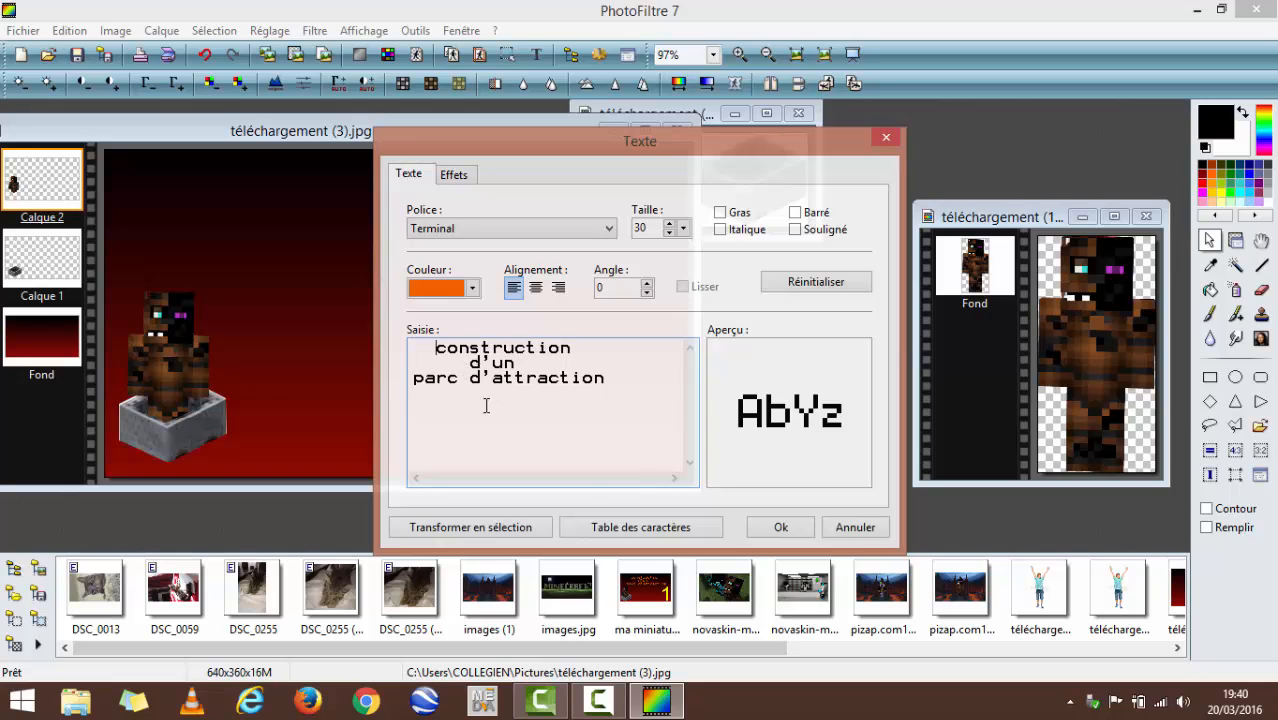
{"action": "left_click", "coordinate": [777, 530]}
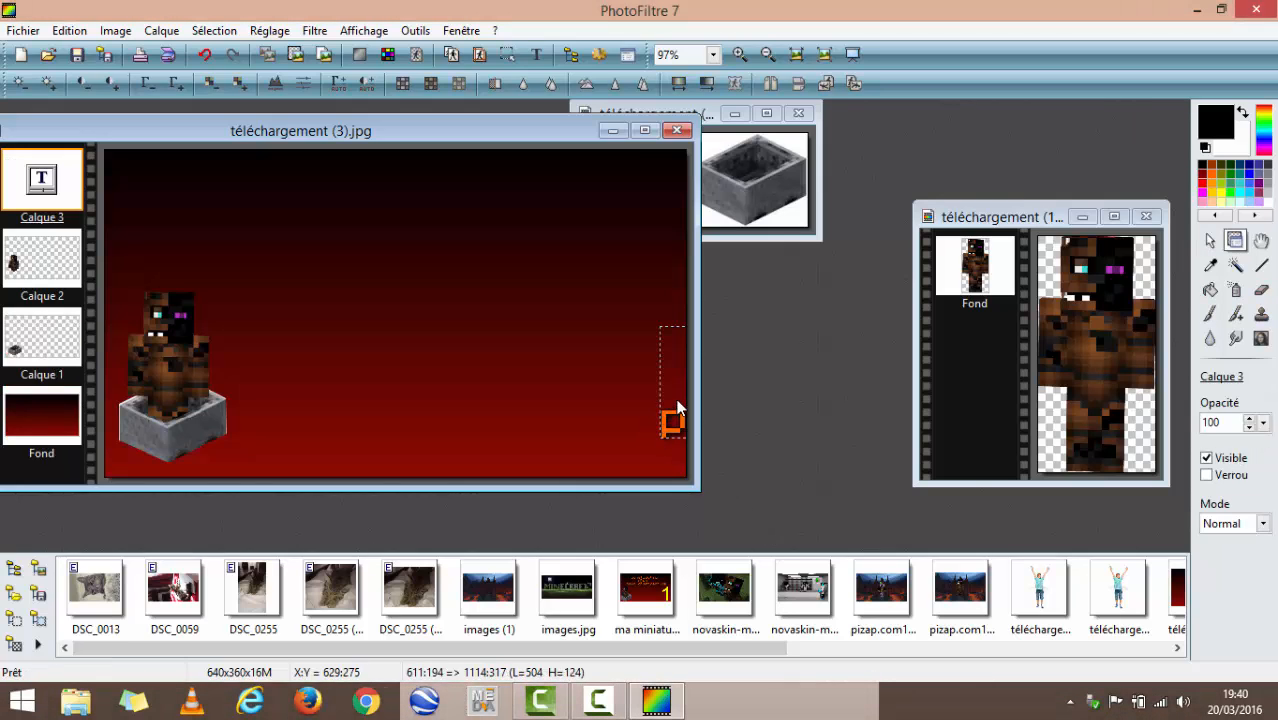
{"action": "left_click", "coordinate": [677, 408]}
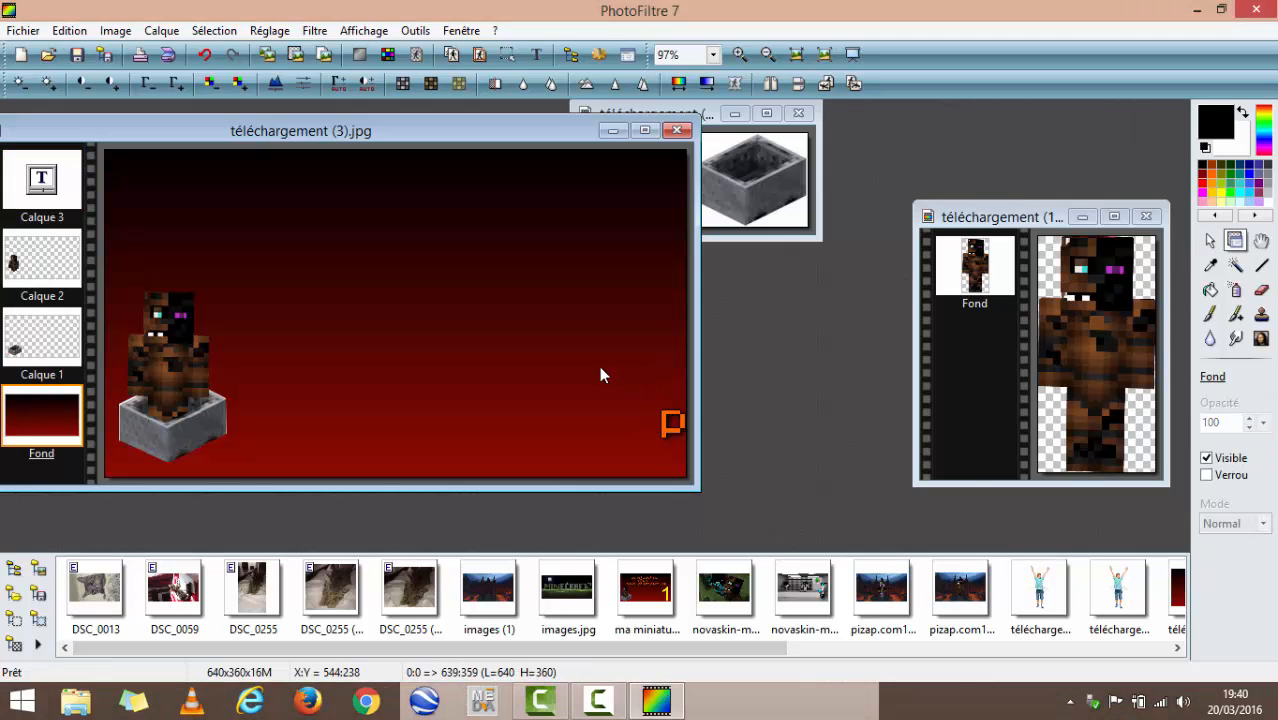
{"action": "right_click", "coordinate": [677, 425]}
{"action": "left_click", "coordinate": [41, 175]}
{"action": "left_click", "coordinate": [41, 175]}
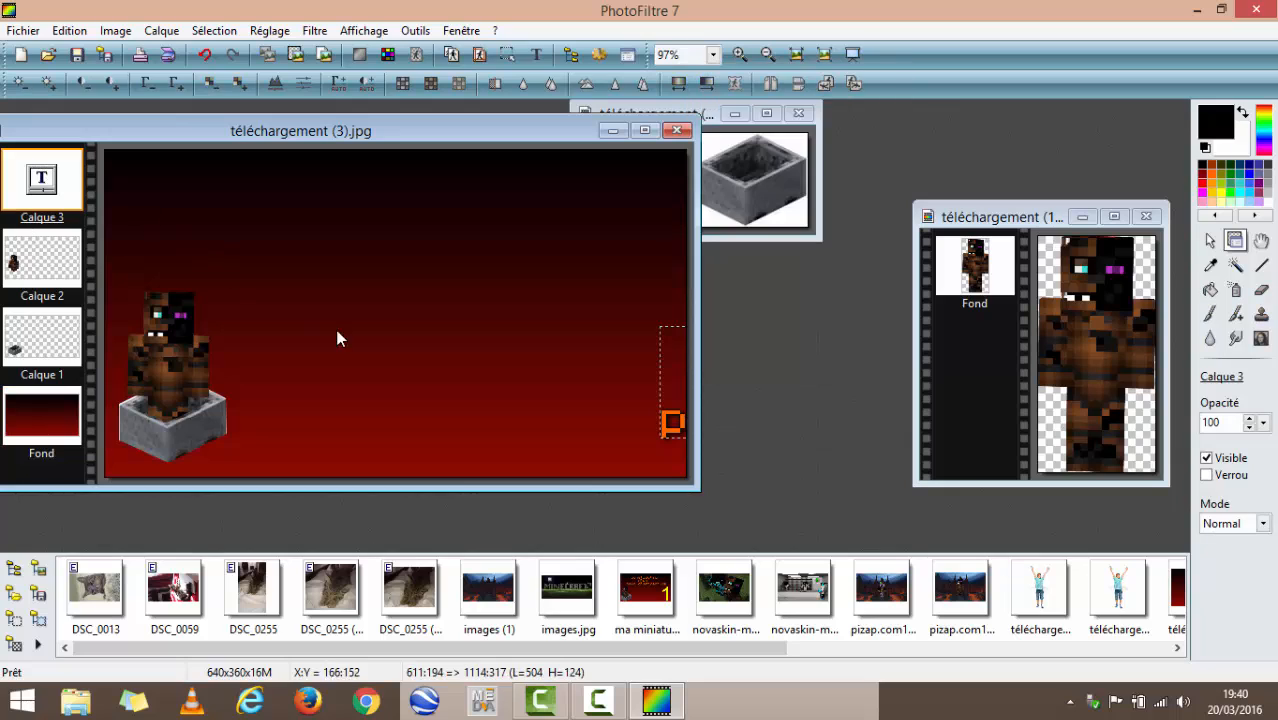
{"action": "left_click", "coordinate": [679, 427]}
{"action": "right_click", "coordinate": [668, 425]}
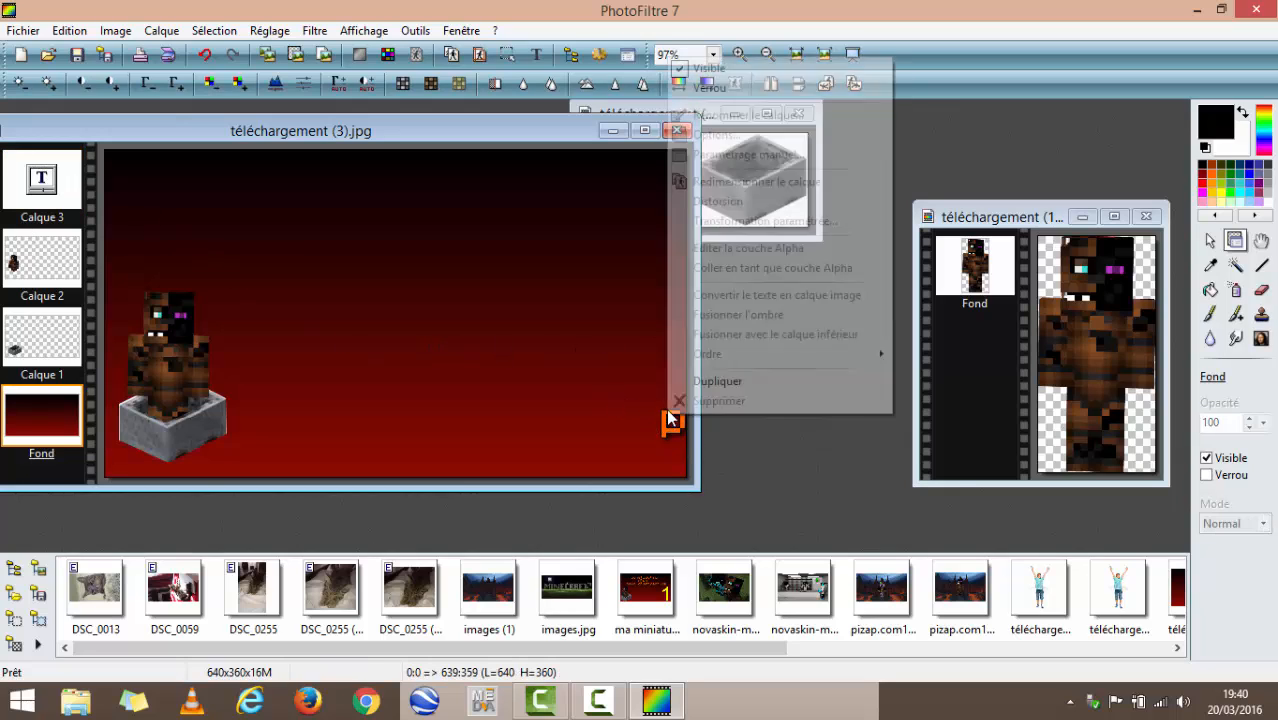
{"action": "left_click", "coordinate": [675, 418]}
{"action": "left_click", "coordinate": [679, 416]}
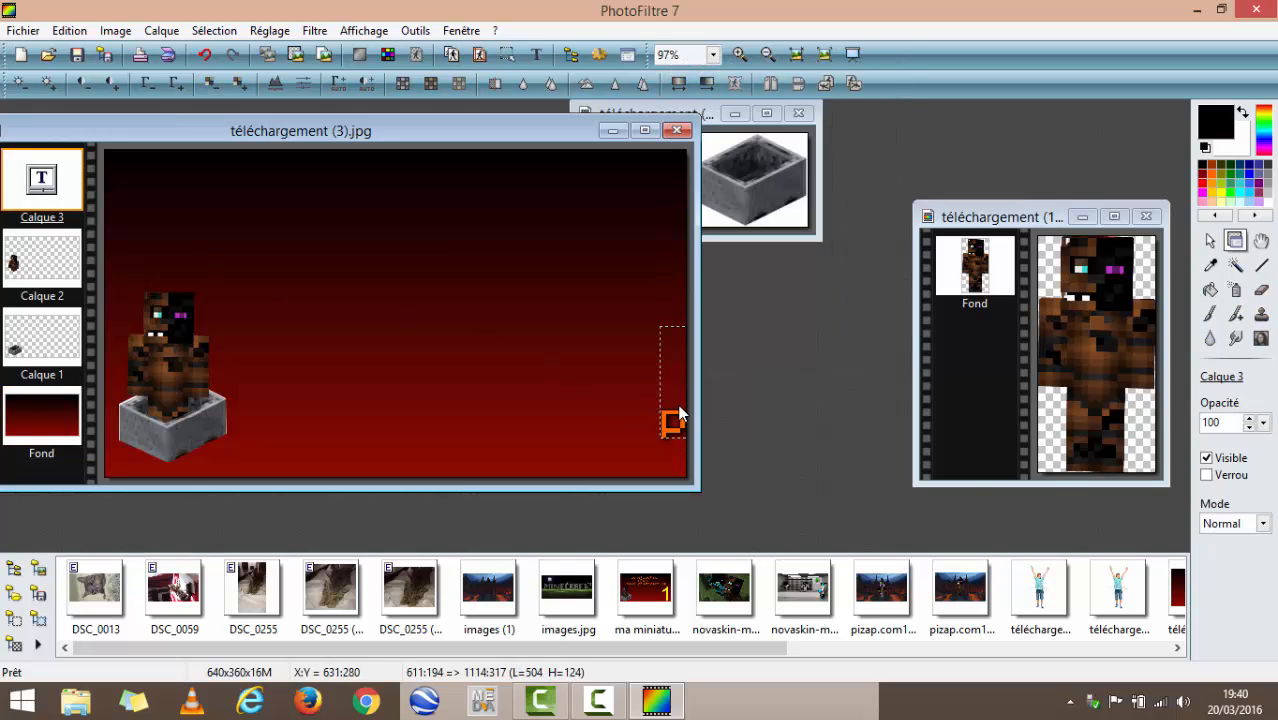
{"action": "right_click", "coordinate": [684, 407]}
- Make the title text layer resizable and move it to the upper middle of the image, above the character
{"action": "left_click", "coordinate": [35, 200]}
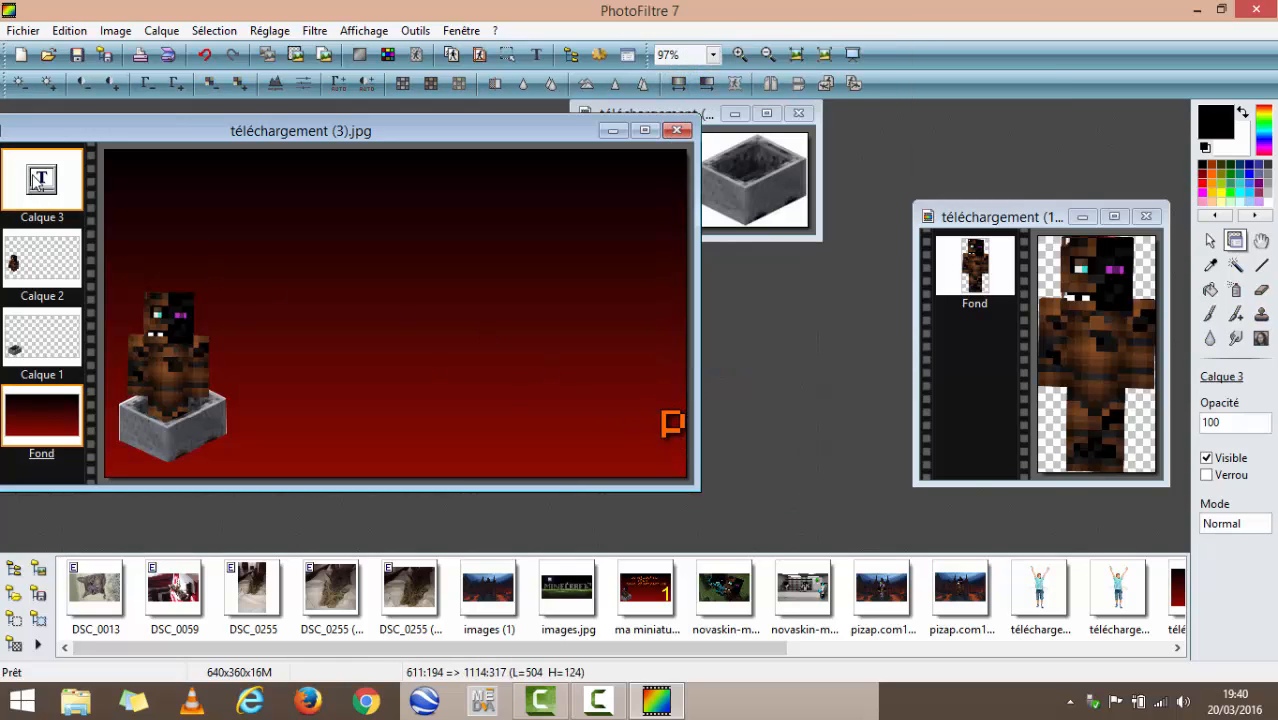
{"action": "right_click", "coordinate": [668, 432]}
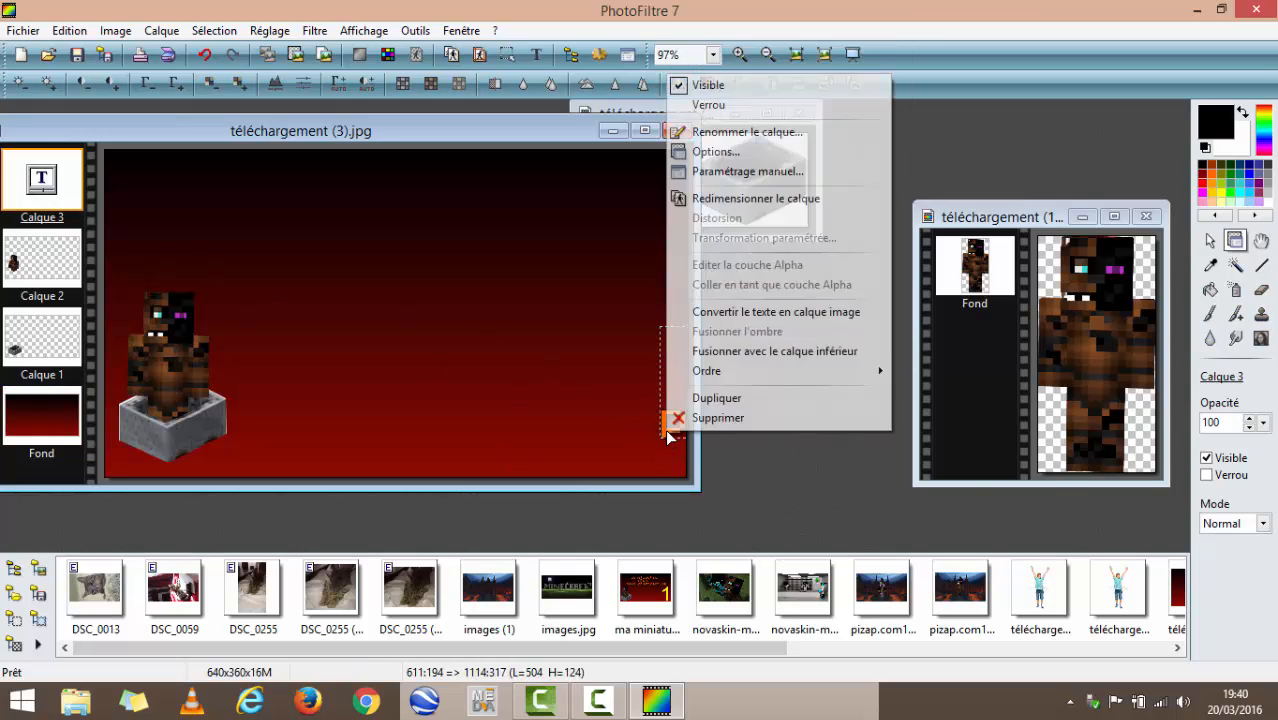
{"action": "left_click", "coordinate": [717, 199]}
{"action": "left_click_drag", "start_coordinate": [690, 404], "coordinate": [188, 200]}
{"action": "left_click_drag", "start_coordinate": [361, 206], "coordinate": [358, 215]}
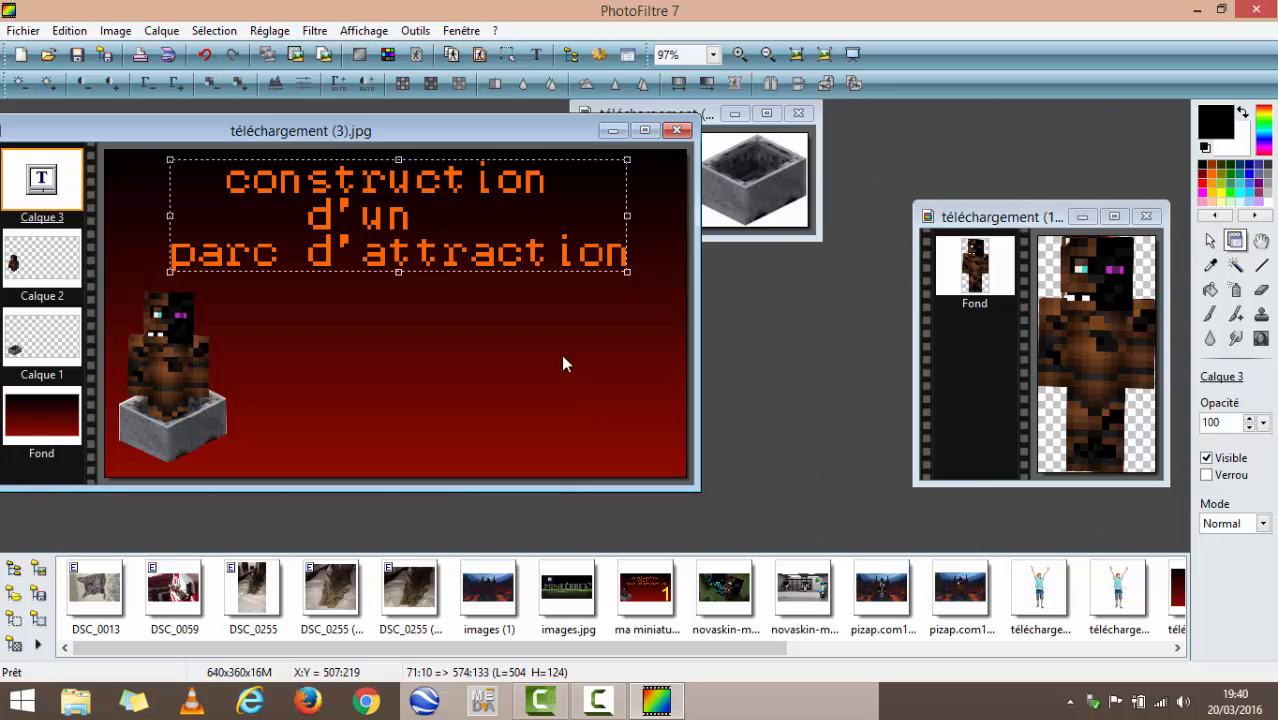
{"action": "left_click", "coordinate": [556, 381]}
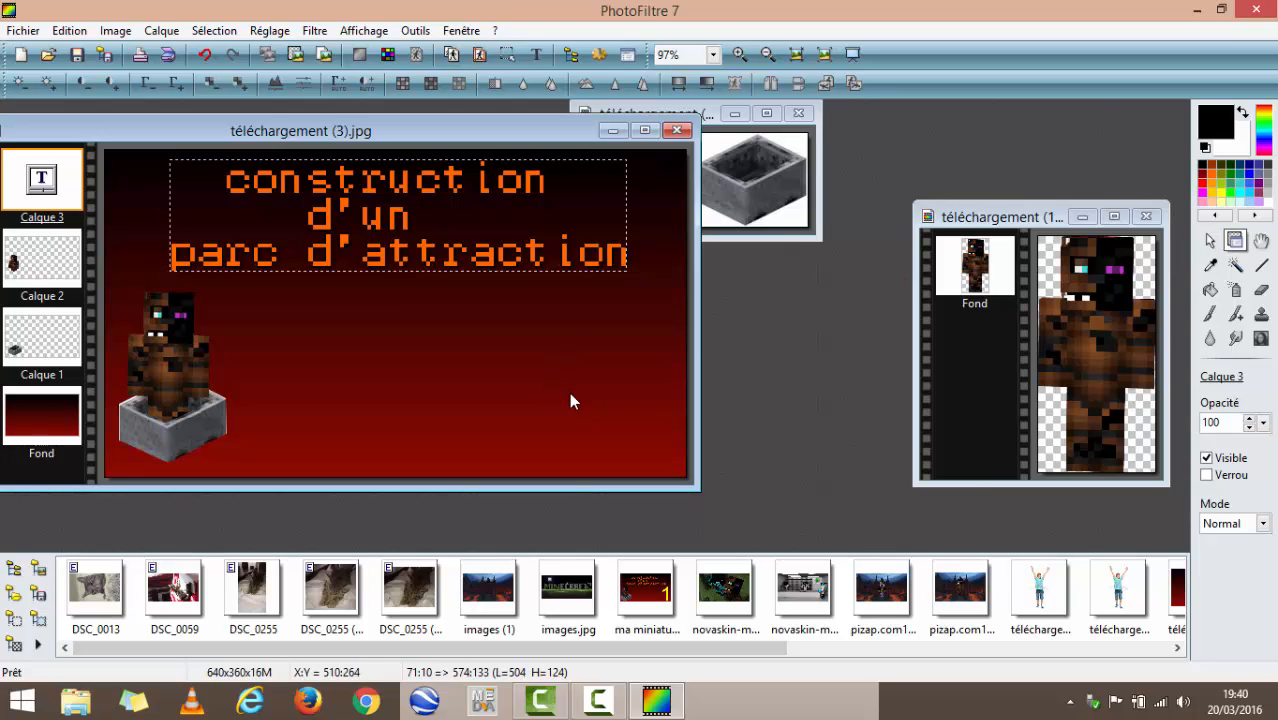
- Start another text and clear the previous title wording from it
{"action": "left_click", "coordinate": [536, 55]}
{"action": "left_click", "coordinate": [630, 381]}
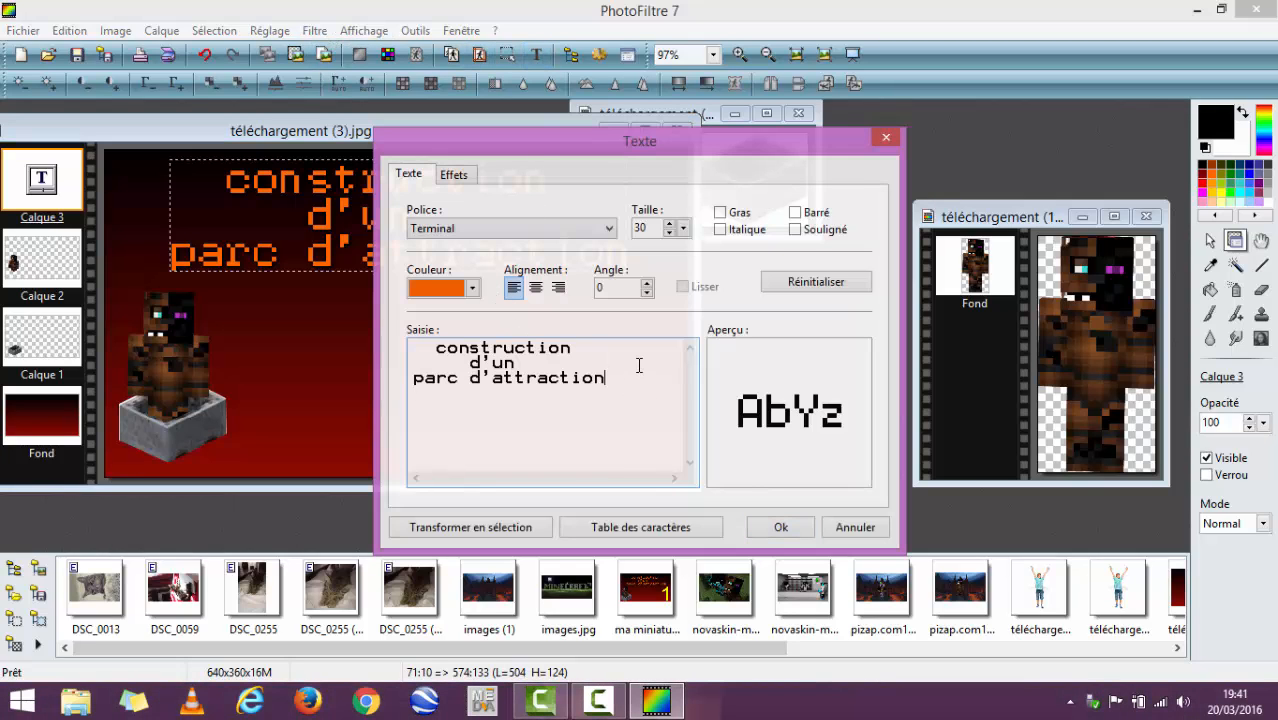
{"action": "key", "text": "BackSpace"}
{"action": "key", "text": "BackSpace"}
{"action": "key", "text": "BackSpace"}
{"action": "key", "text": "BackSpace"}
{"action": "key", "text": "BackSpace"}
{"action": "key", "text": "BackSpace"}
{"action": "key", "text": "BackSpace"}
{"action": "key", "text": "BackSpace"}
{"action": "key", "text": "BackSpace"}
{"action": "key", "text": "BackSpace"}
{"action": "key", "text": "BackSpace"}
{"action": "key", "text": "BackSpace"}
{"action": "key", "text": "BackSpace"}
{"action": "key", "text": "BackSpace"}
{"action": "key", "text": "BackSpace"}
{"action": "key", "text": "BackSpace"}
{"action": "key", "text": "BackSpace"}
{"action": "key", "text": "BackSpace"}
{"action": "key", "text": "BackSpace"}
{"action": "key", "text": "BackSpace"}
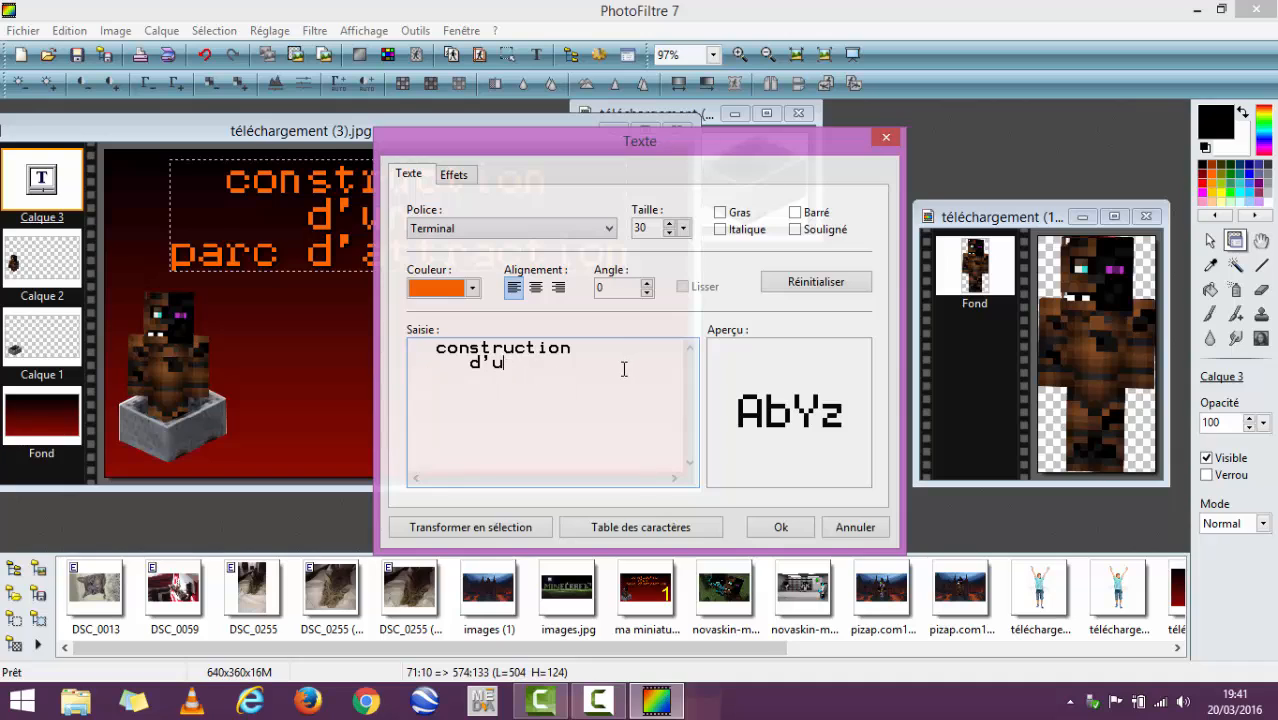
{"action": "key", "text": "BackSpace"}
{"action": "key", "text": "BackSpace"}
{"action": "key", "text": "BackSpace"}
{"action": "key", "text": "BackSpace"}
{"action": "key", "text": "BackSpace"}
{"action": "key", "text": "BackSpace"}
{"action": "key", "text": "BackSpace"}
{"action": "key", "text": "BackSpace"}
- Create a yellow "2" in Terminal, size 30, and place it in the lower right of the image
{"action": "left_click", "coordinate": [472, 288]}
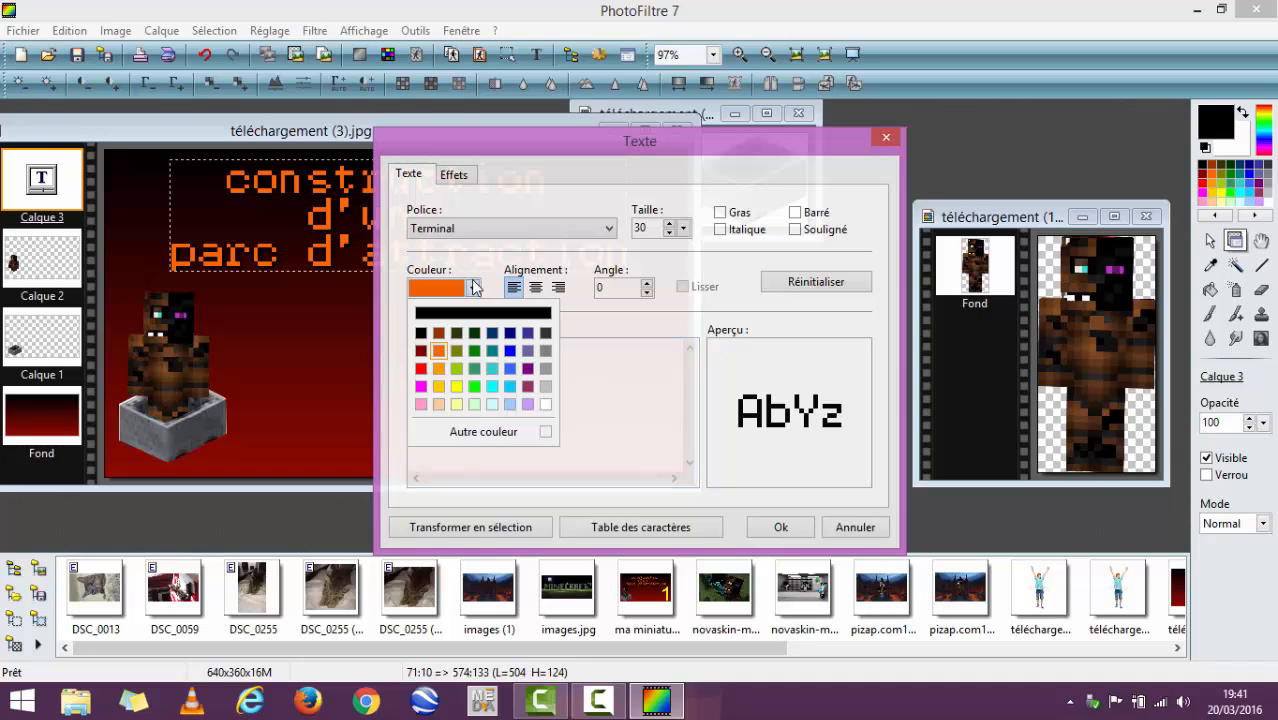
{"action": "left_click", "coordinate": [456, 386]}
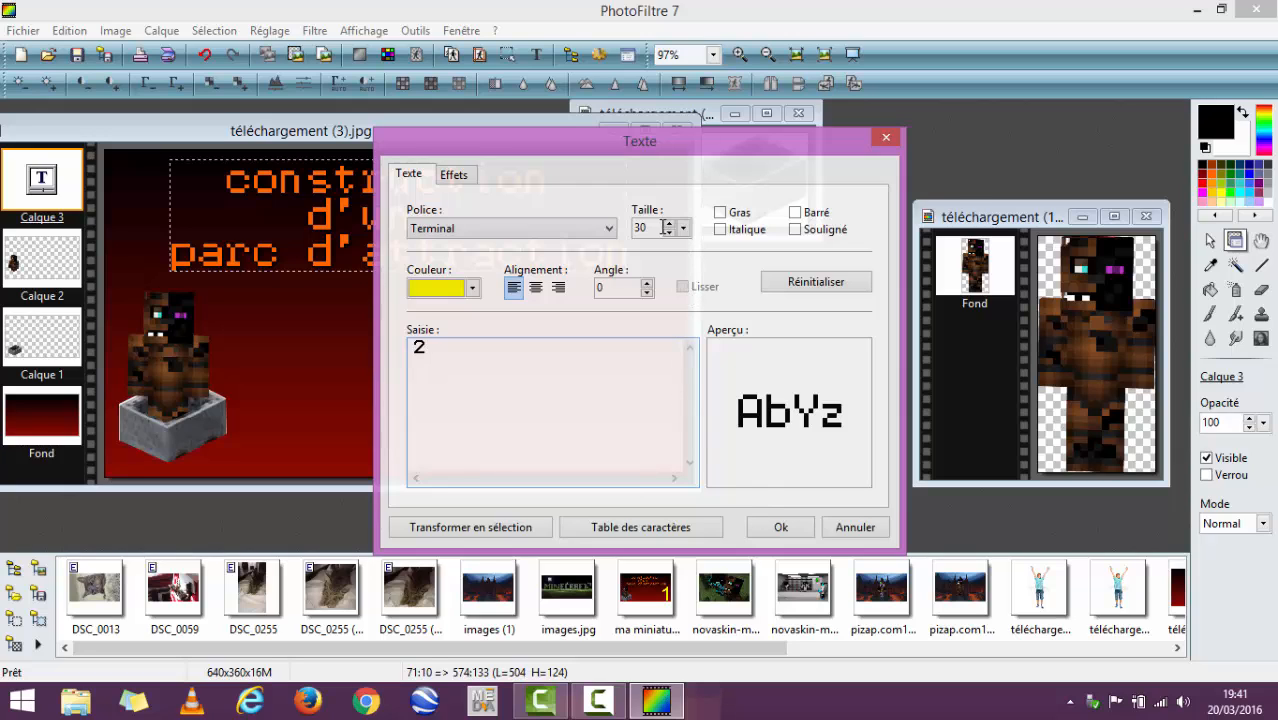
{"action": "left_click", "coordinate": [768, 527]}
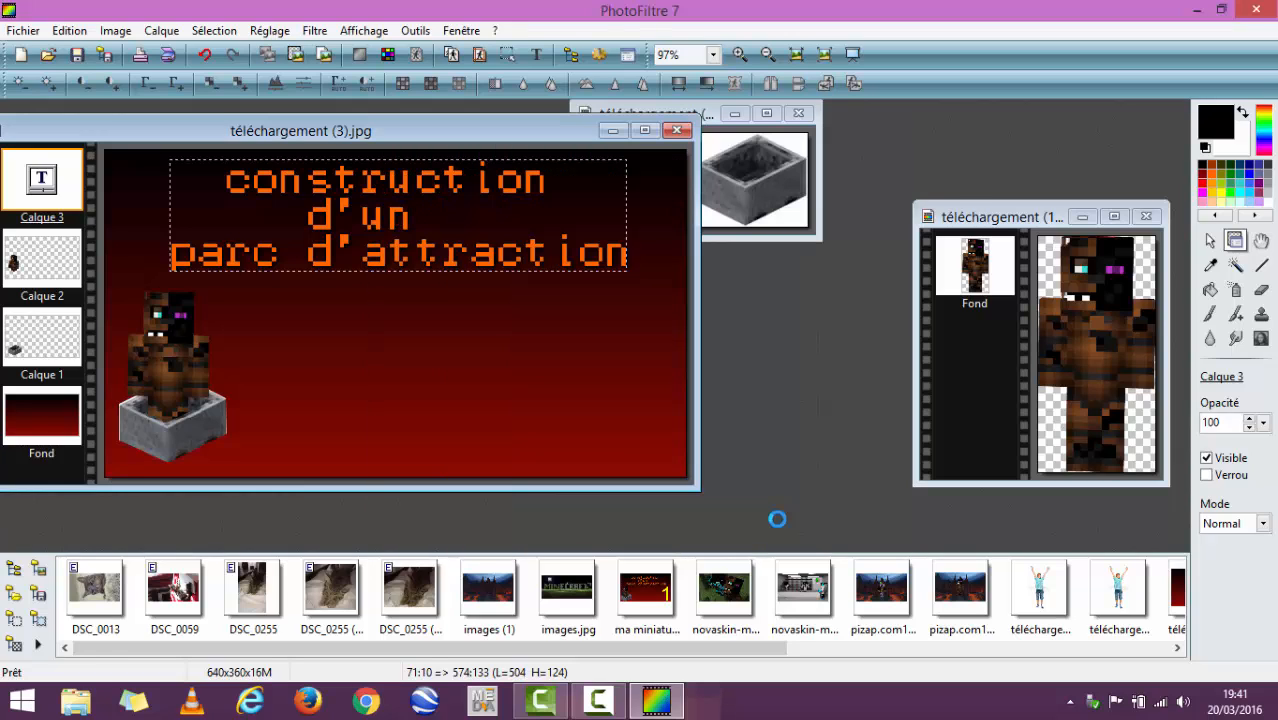
{"action": "left_click", "coordinate": [415, 333]}
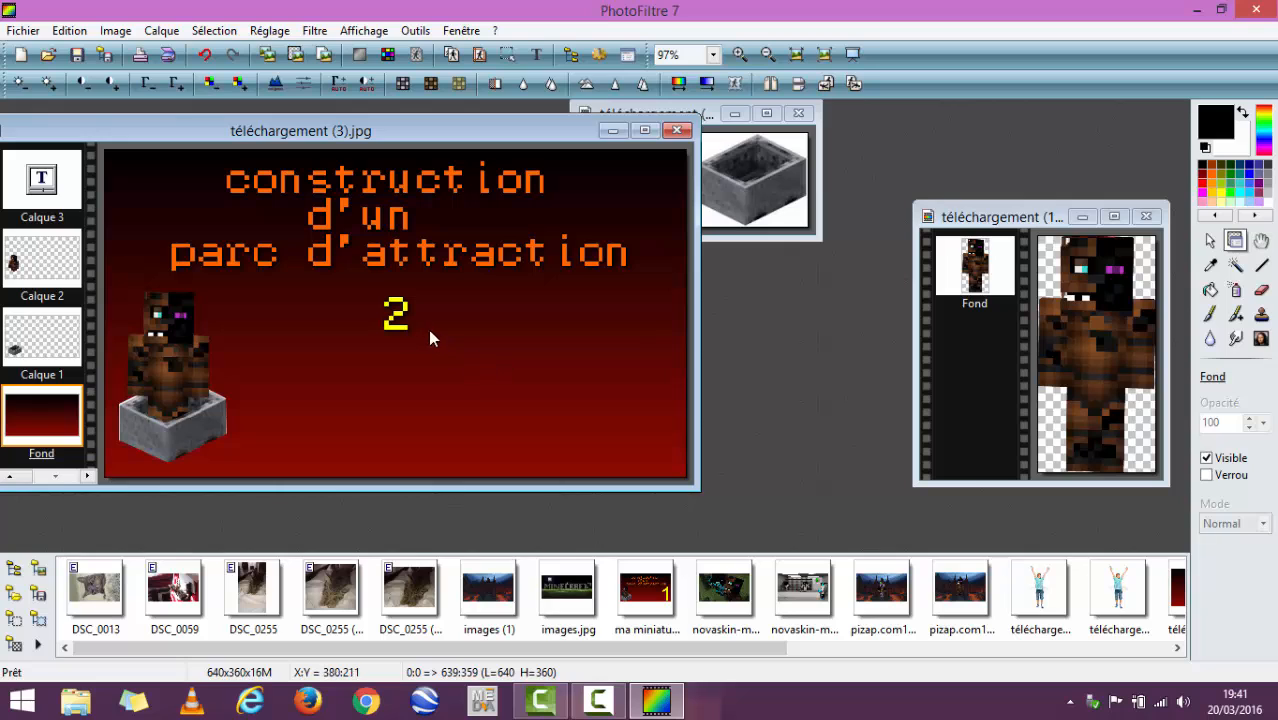
{"action": "left_click_drag", "start_coordinate": [400, 322], "coordinate": [626, 406]}
{"action": "right_click", "coordinate": [620, 400]}
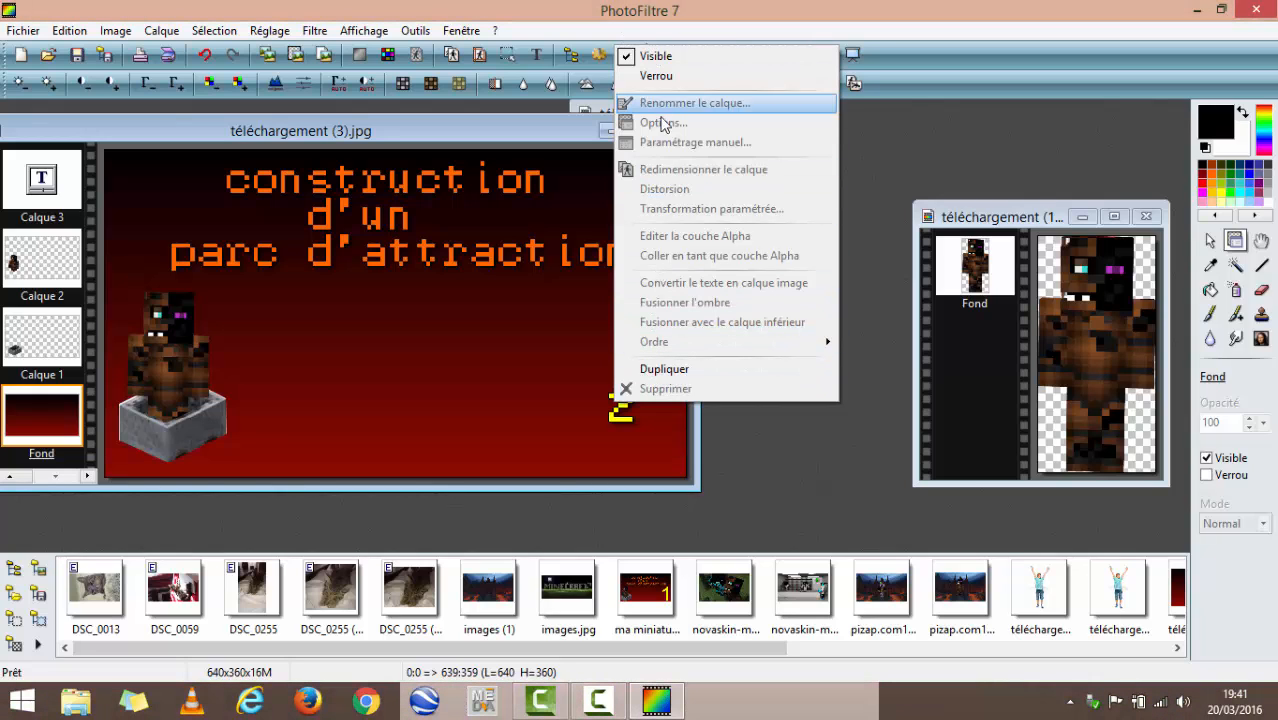
{"action": "left_click", "coordinate": [563, 390]}
{"action": "right_click", "coordinate": [624, 415]}
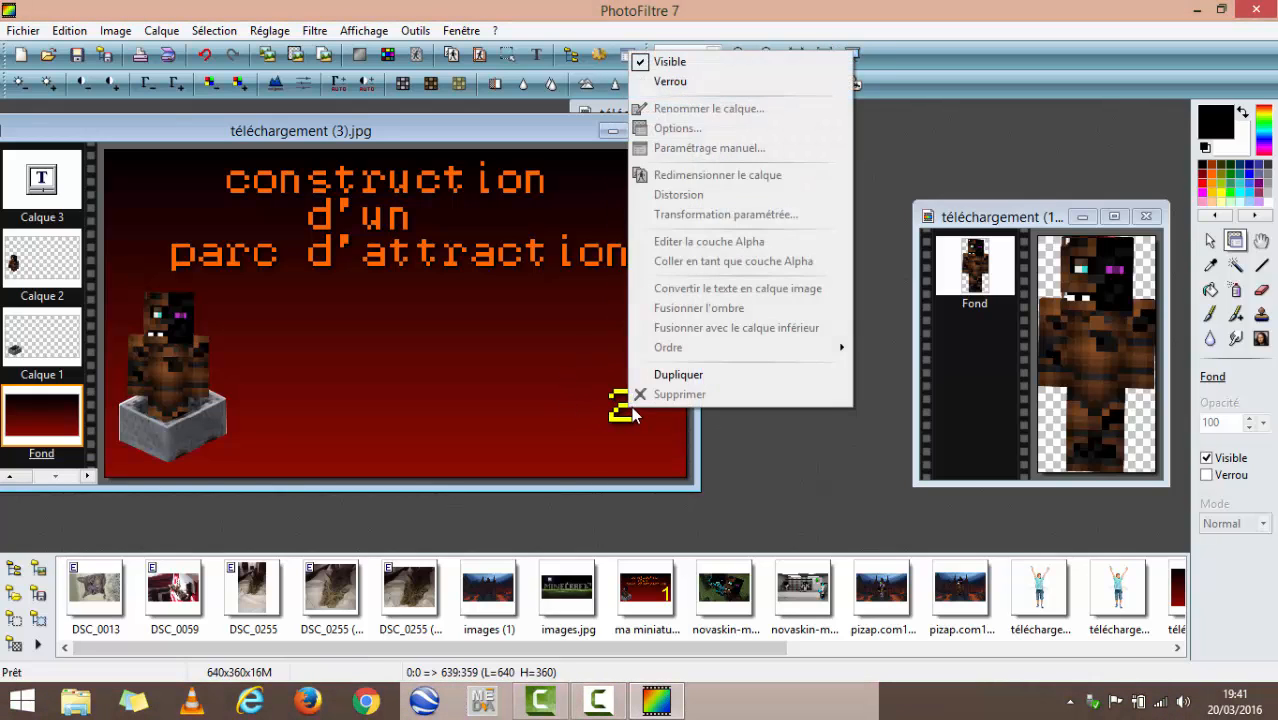
{"action": "left_click", "coordinate": [619, 405]}
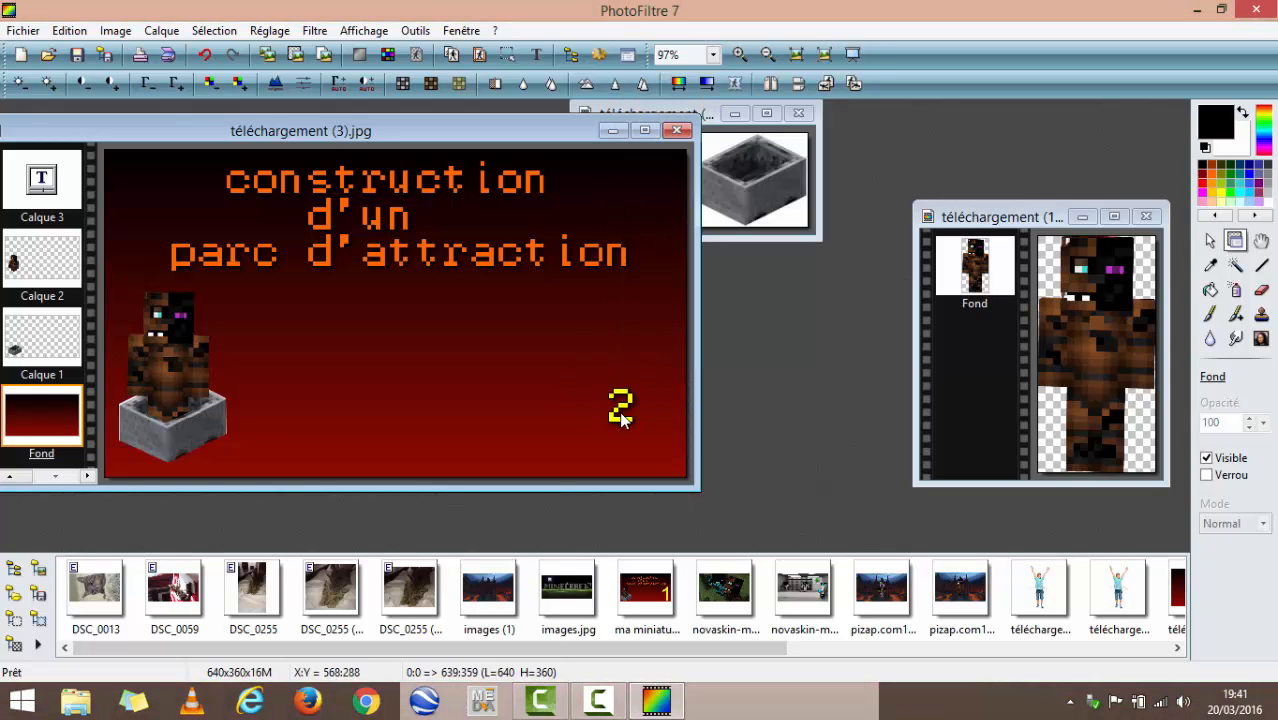
{"action": "left_click", "coordinate": [64, 193]}
{"action": "scroll", "coordinate": [83, 209], "scroll_direction": "down", "scroll_amount": 1}
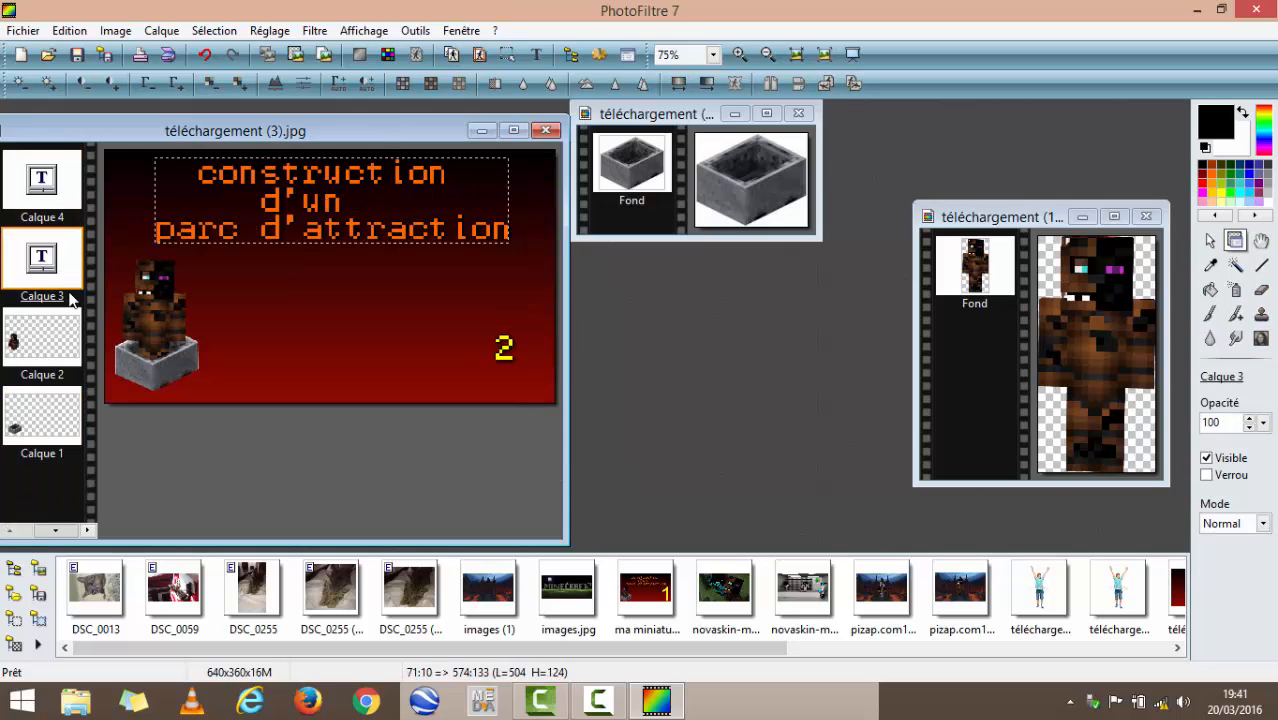
{"action": "left_click", "coordinate": [68, 186]}
{"action": "right_click", "coordinate": [505, 362]}
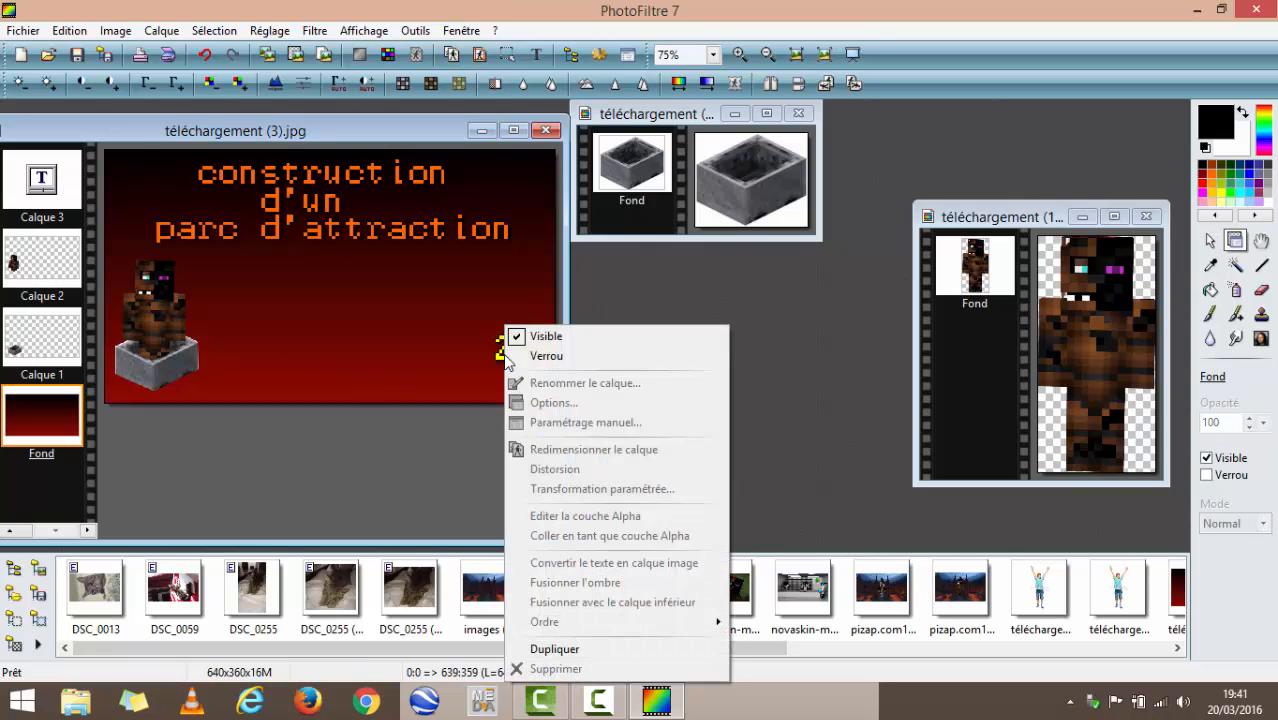
{"action": "left_click", "coordinate": [70, 192]}
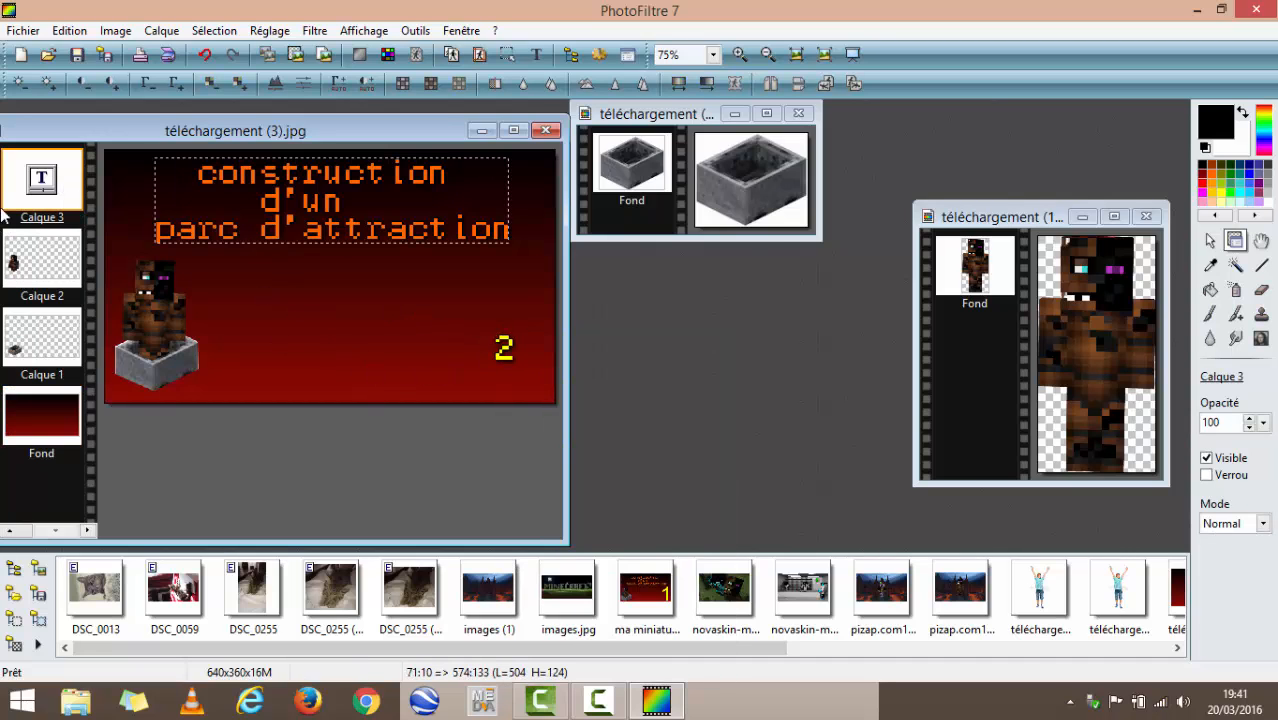
{"action": "scroll", "coordinate": [65, 168], "scroll_direction": "down", "scroll_amount": 1}
{"action": "scroll", "coordinate": [65, 172], "scroll_direction": "up", "scroll_amount": 1}
- Make the yellow "2" text layer resizable and enlarge it to about 151 by 228 px in the lower right of the image
{"action": "left_click", "coordinate": [47, 176]}
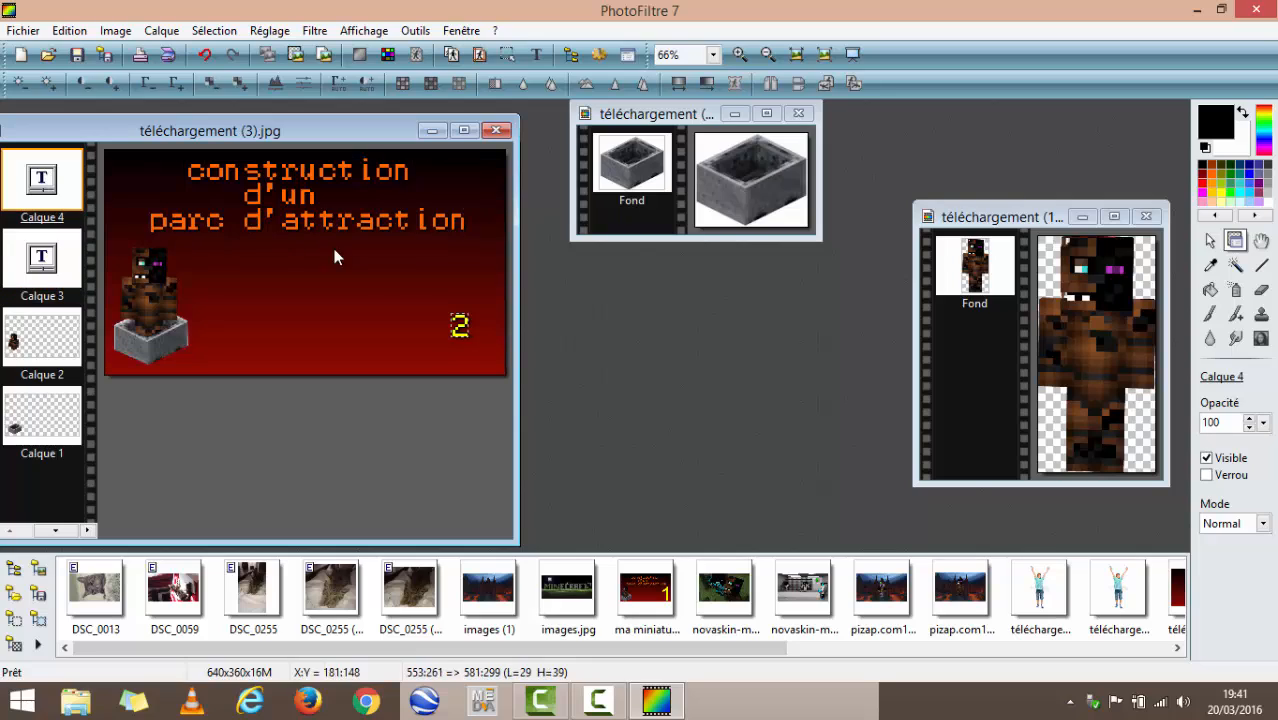
{"action": "left_click_drag", "start_coordinate": [452, 334], "coordinate": [452, 336]}
{"action": "right_click", "coordinate": [457, 327]}
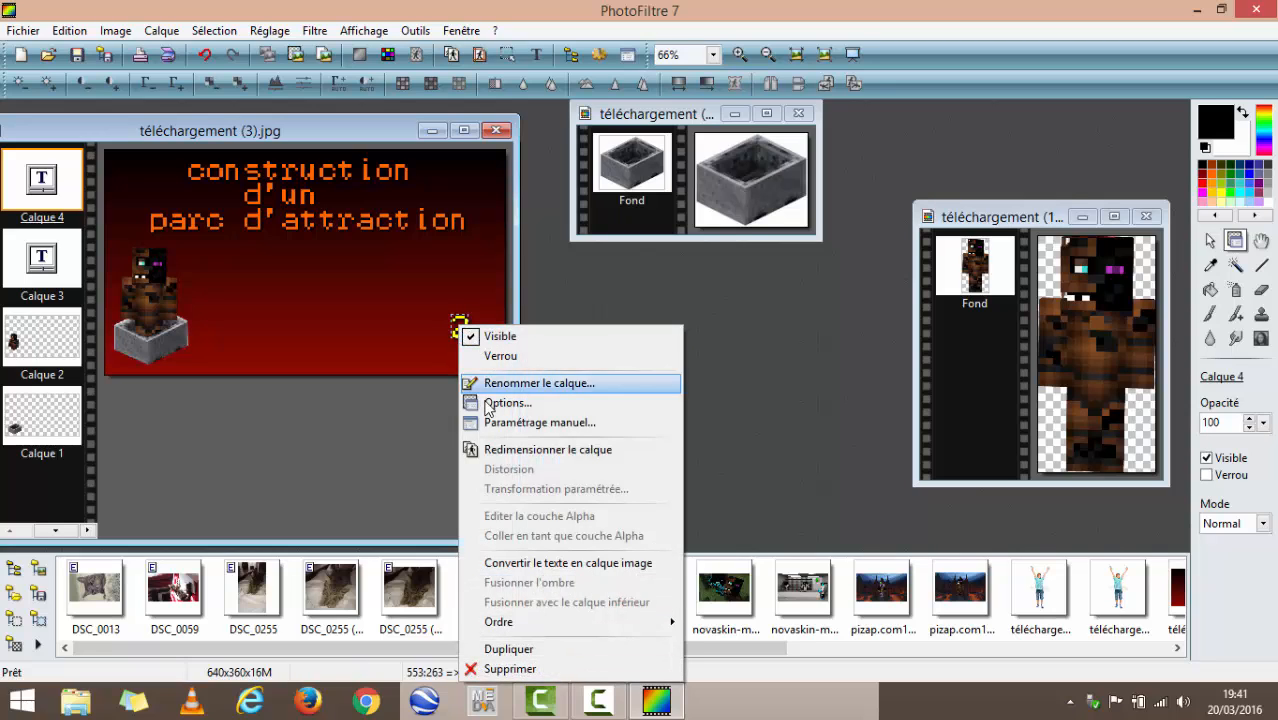
{"action": "left_click", "coordinate": [505, 449]}
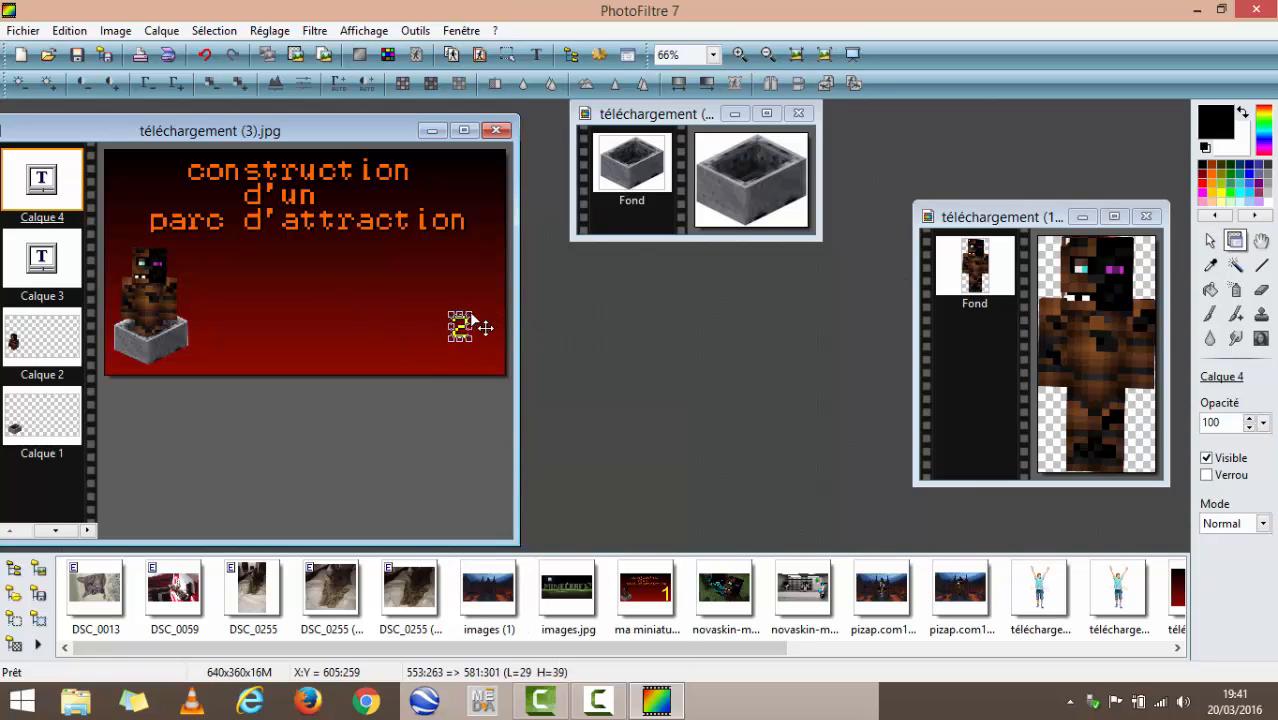
{"action": "left_click_drag", "start_coordinate": [460, 313], "coordinate": [452, 366]}
{"action": "left_click_drag", "start_coordinate": [448, 322], "coordinate": [407, 300]}
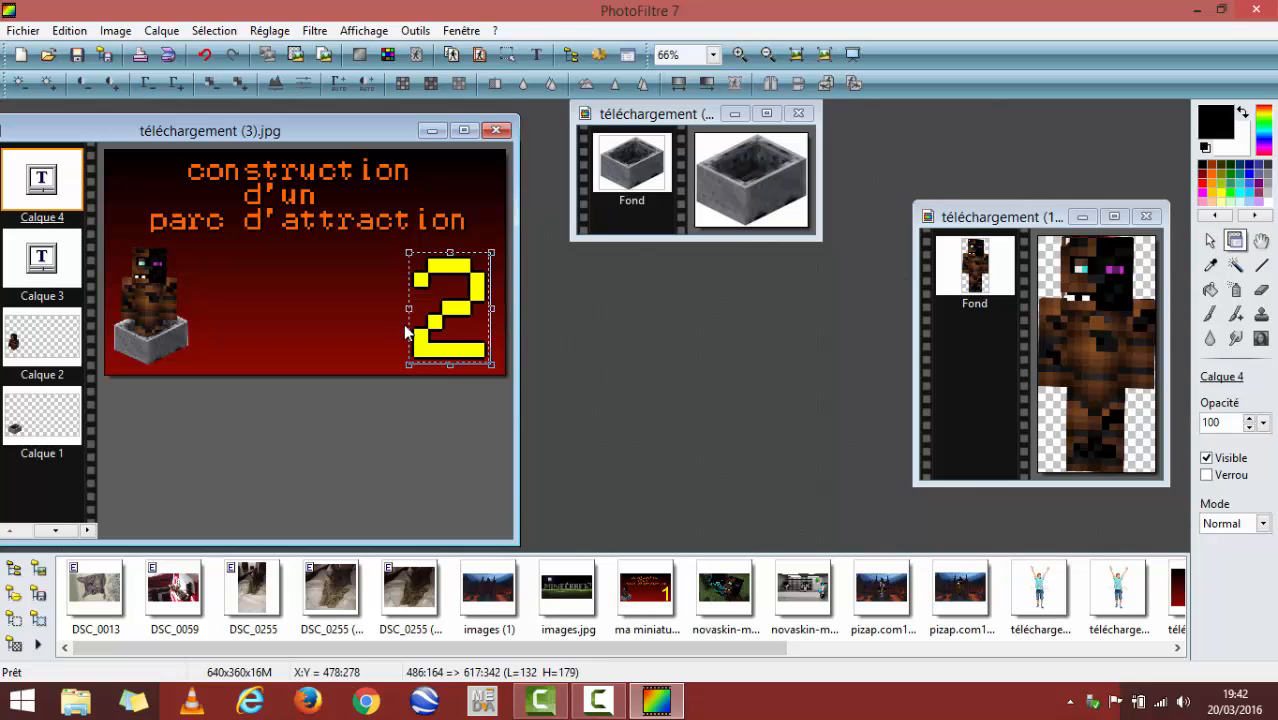
{"action": "left_click_drag", "start_coordinate": [491, 365], "coordinate": [437, 329]}
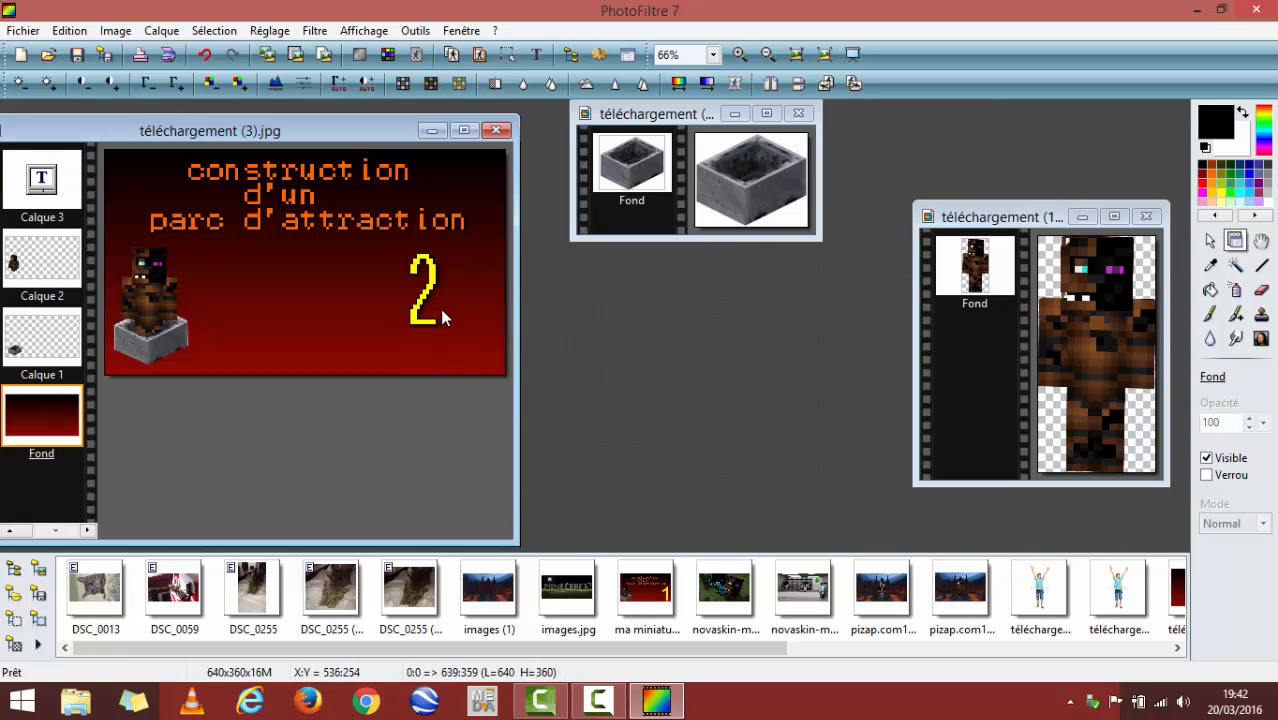
{"action": "right_click", "coordinate": [440, 309]}
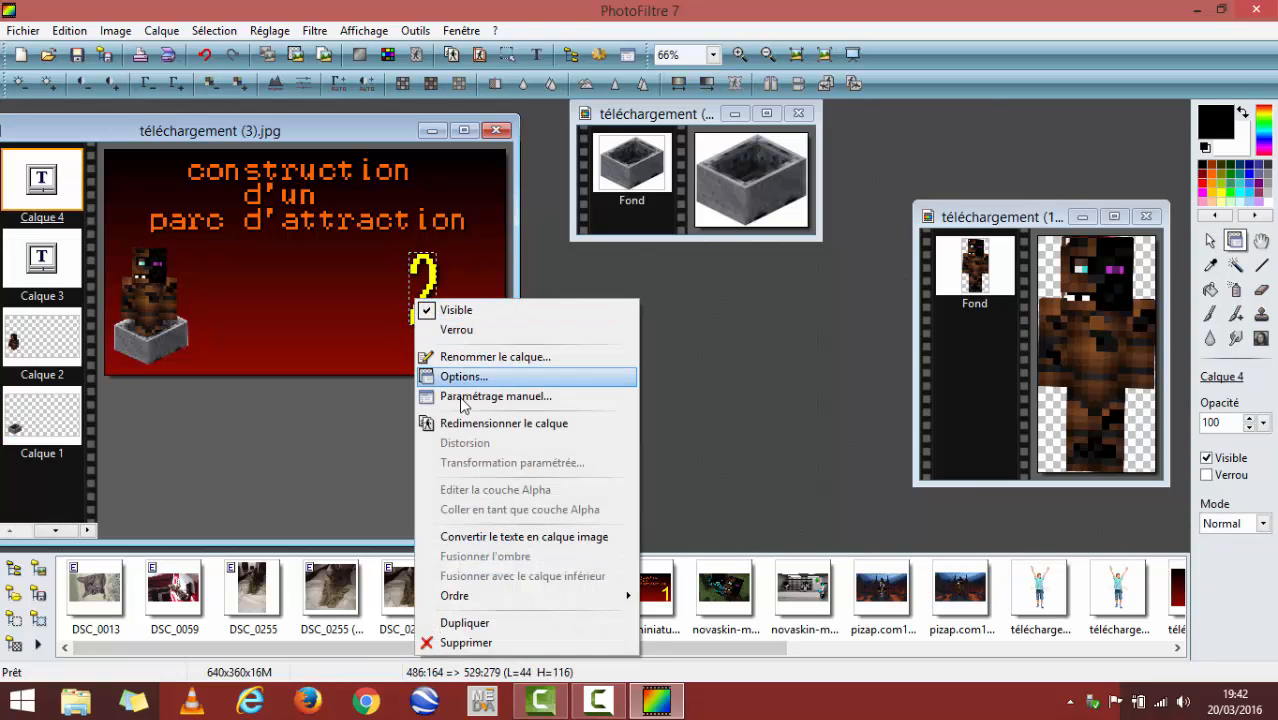
{"action": "left_click", "coordinate": [457, 427]}
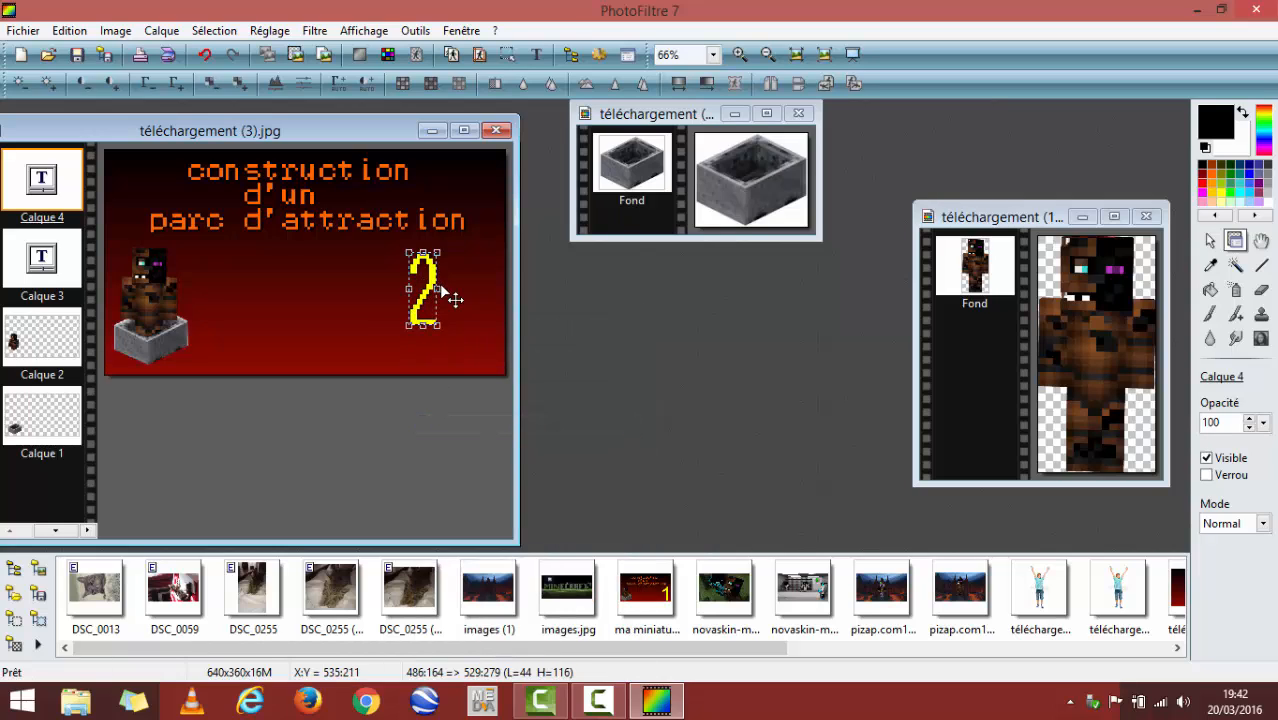
{"action": "left_click_drag", "start_coordinate": [437, 293], "coordinate": [467, 320]}
{"action": "double_click", "coordinate": [475, 347]}
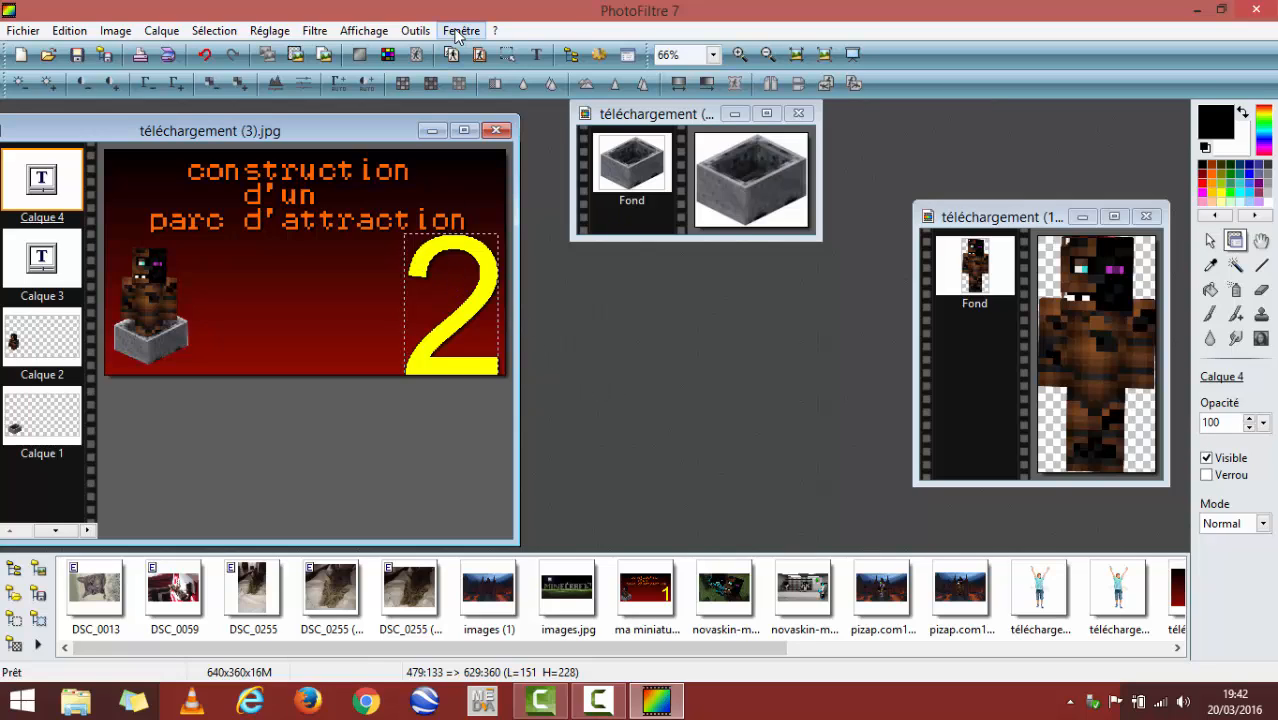
- Create another yellow "2" in Terminal, size 30, keeping the drop shadow and black outline effects
{"action": "left_click", "coordinate": [536, 54]}
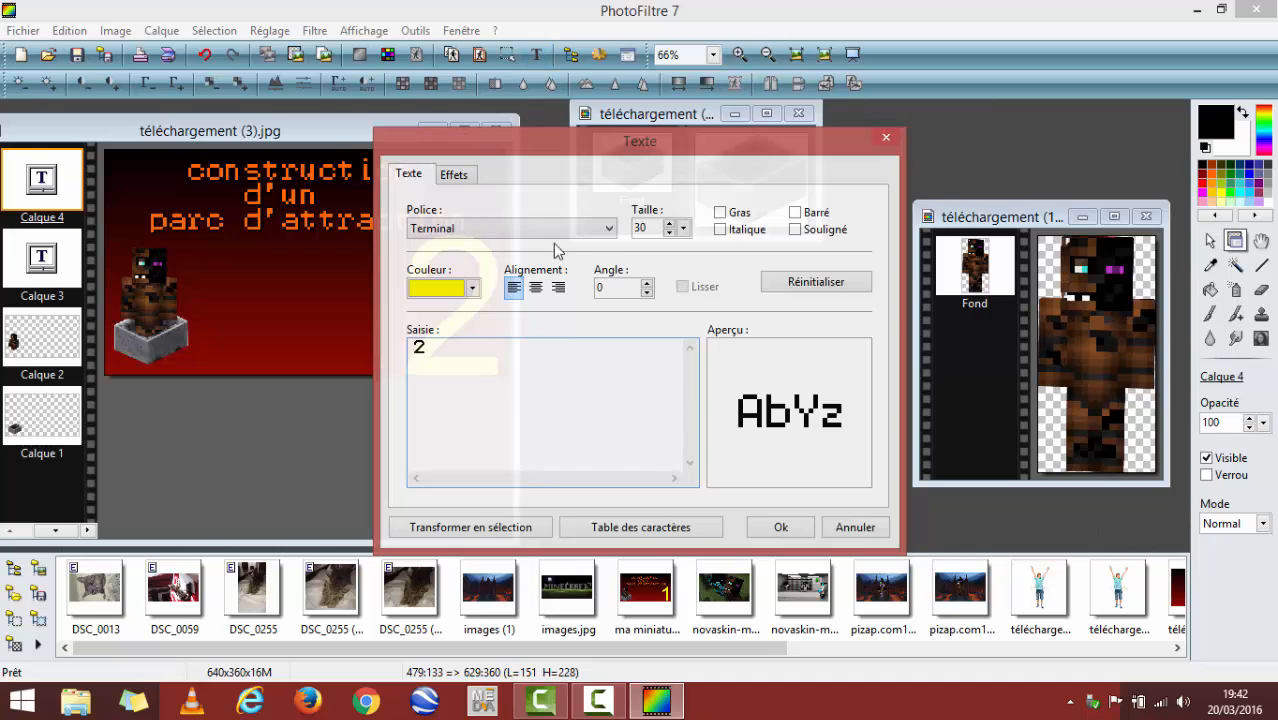
{"action": "left_click", "coordinate": [455, 175]}
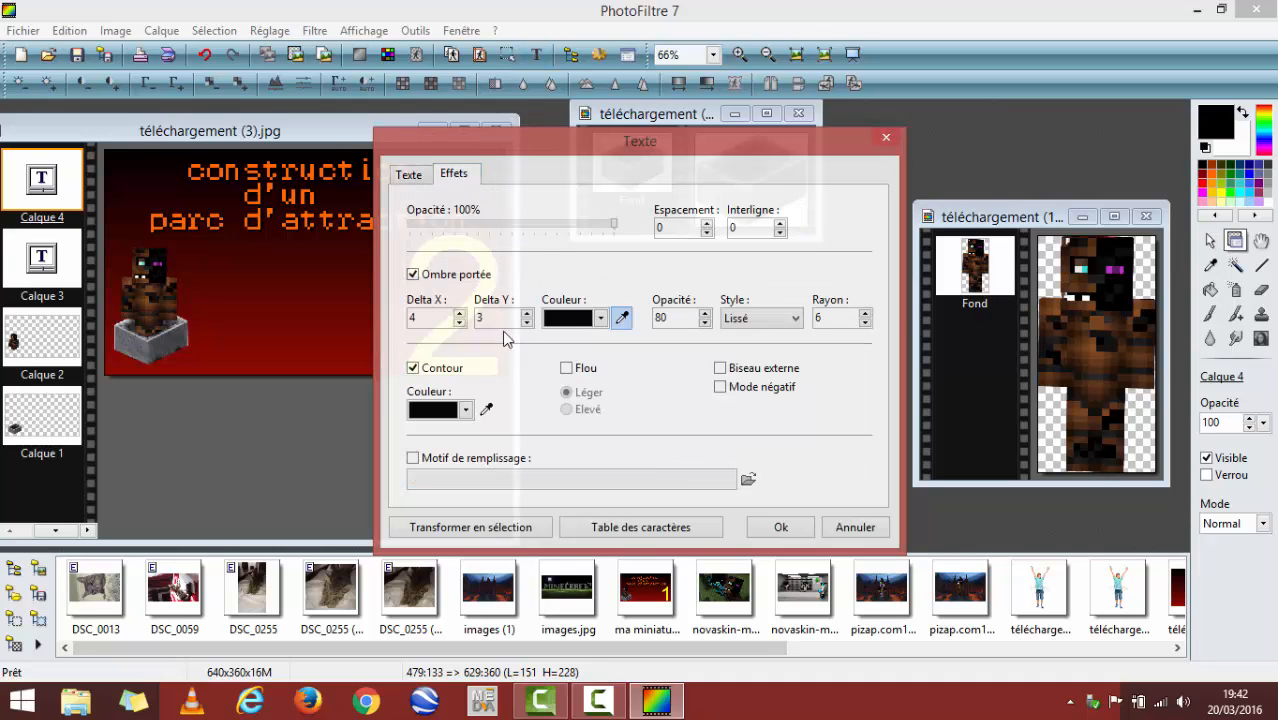
{"action": "left_click", "coordinate": [414, 277]}
{"action": "left_click", "coordinate": [414, 277]}
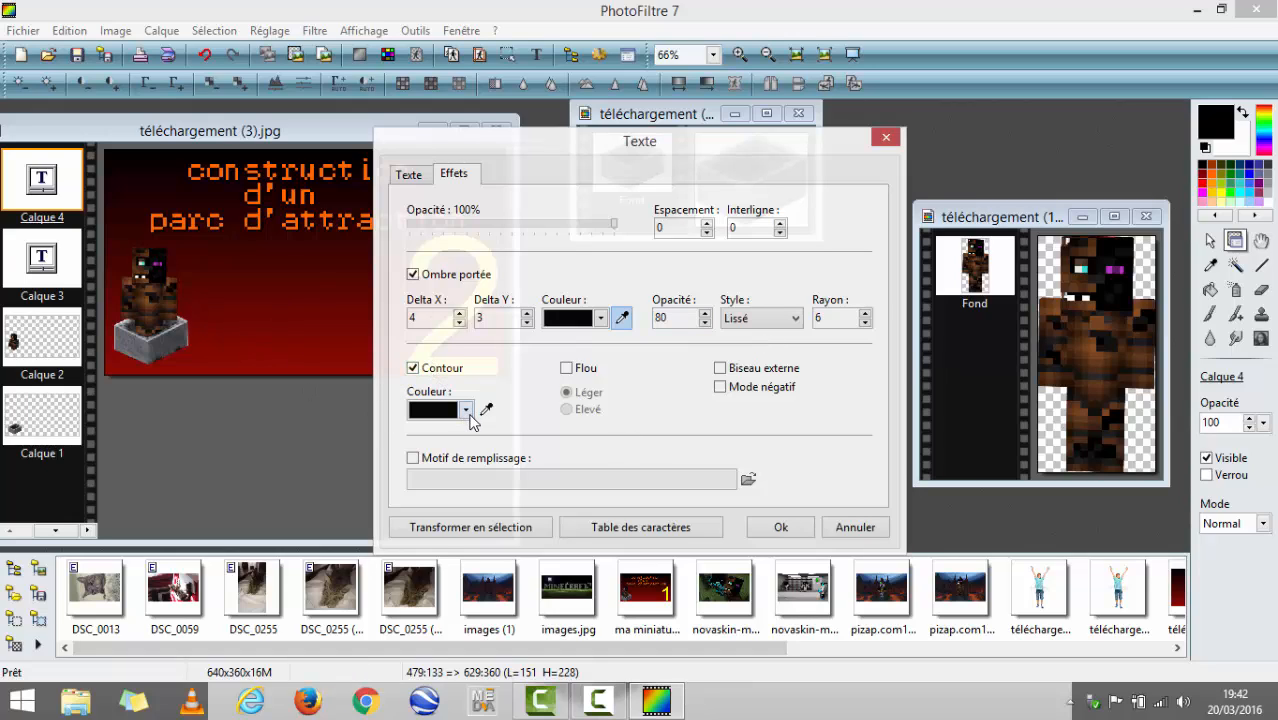
{"action": "left_click", "coordinate": [782, 528]}
- Delete the small extra "2" text layer near the middle of the image
{"action": "right_click", "coordinate": [306, 264]}
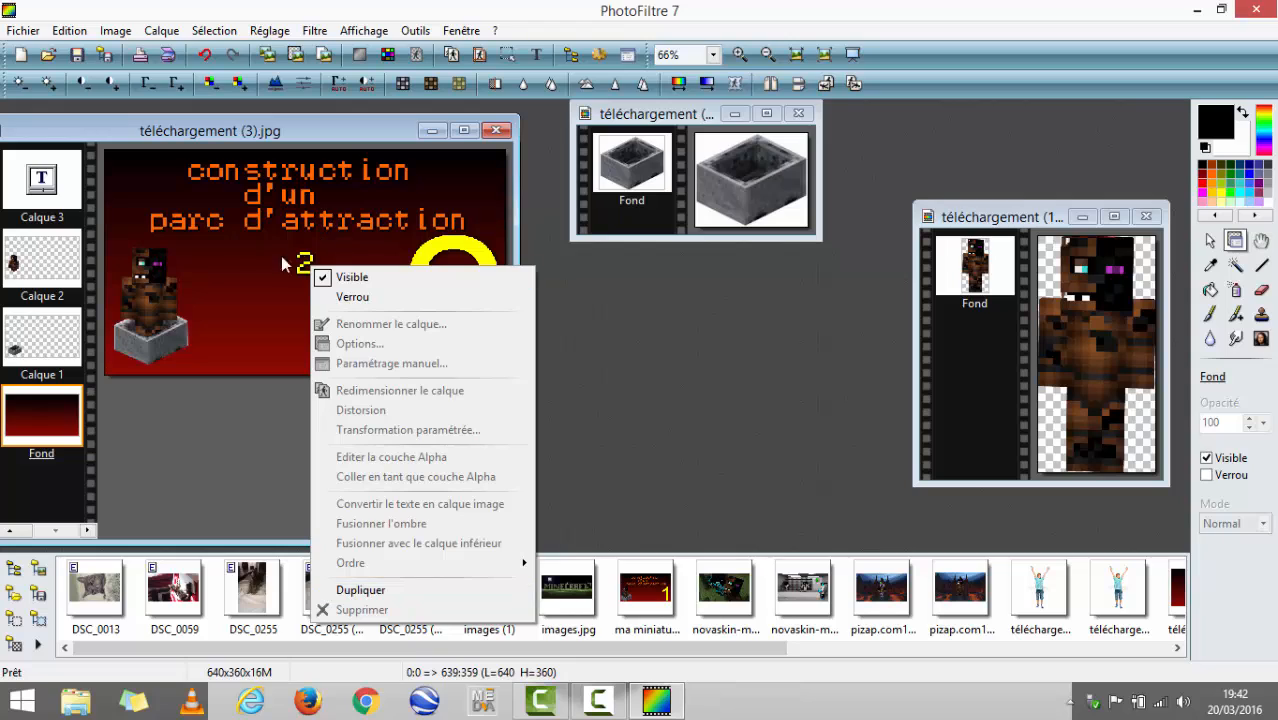
{"action": "left_click", "coordinate": [217, 298]}
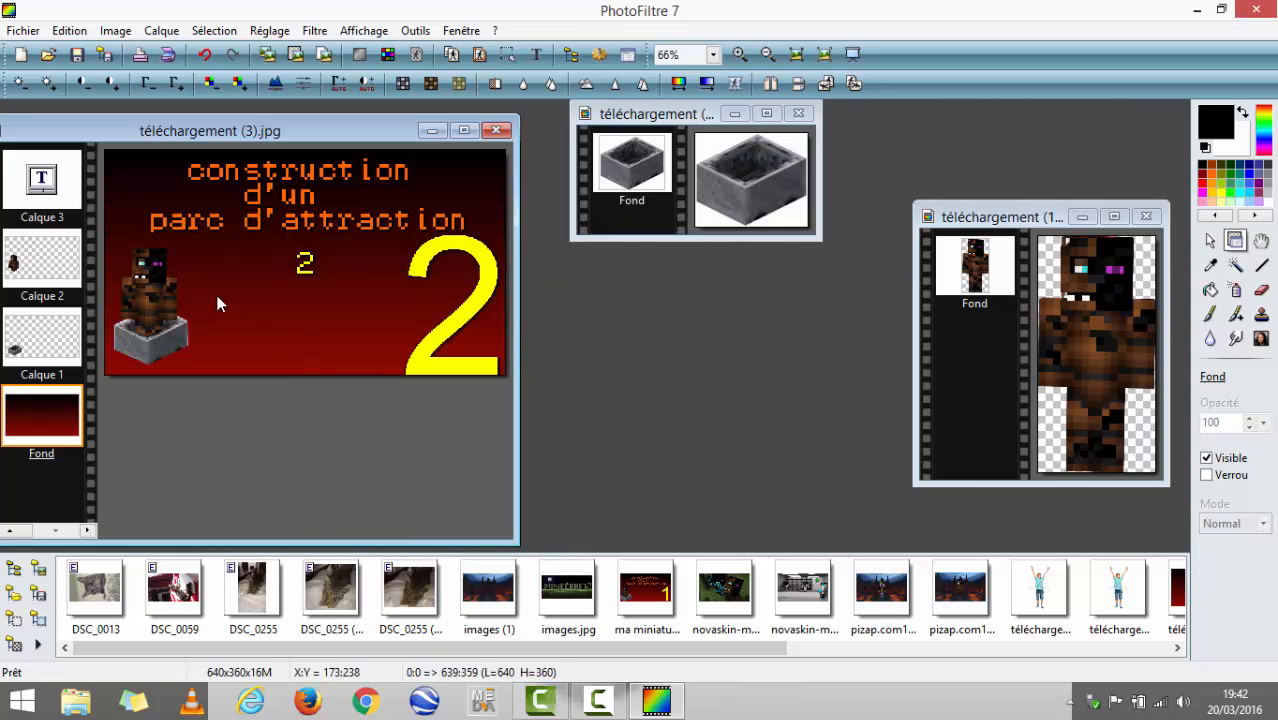
{"action": "left_click", "coordinate": [303, 270]}
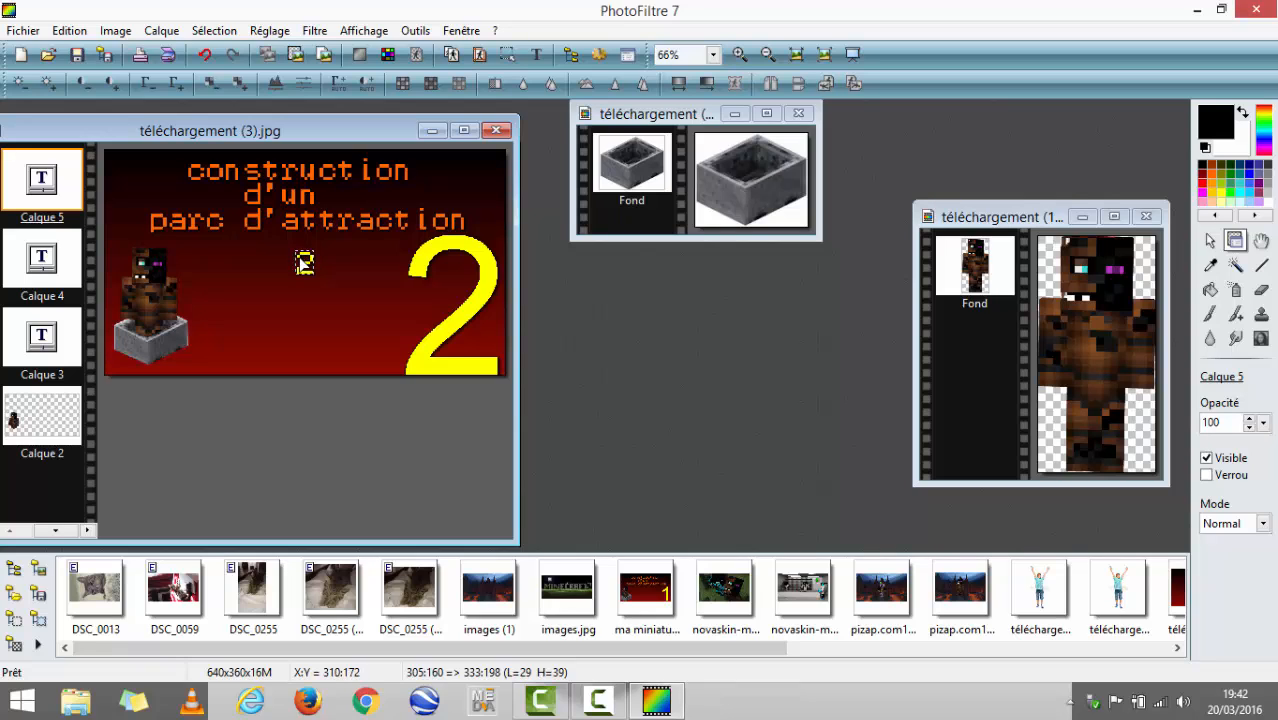
{"action": "right_click", "coordinate": [302, 262]}
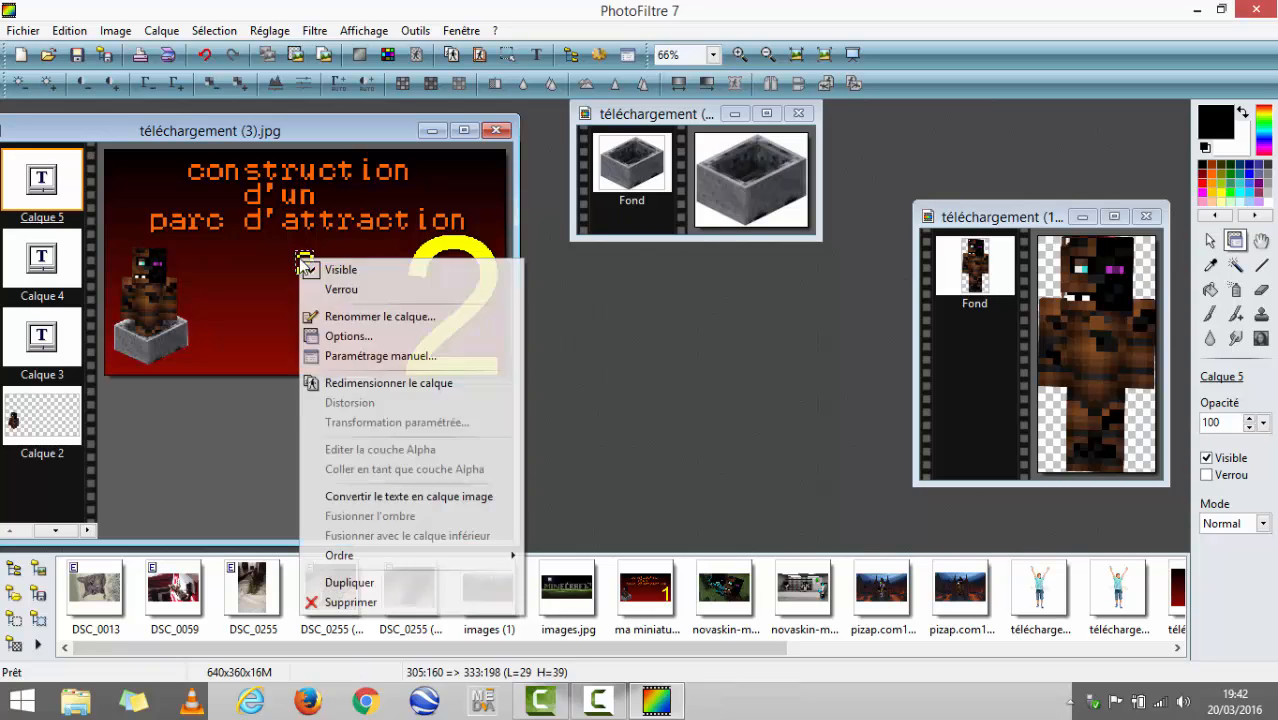
{"action": "left_click", "coordinate": [351, 602]}
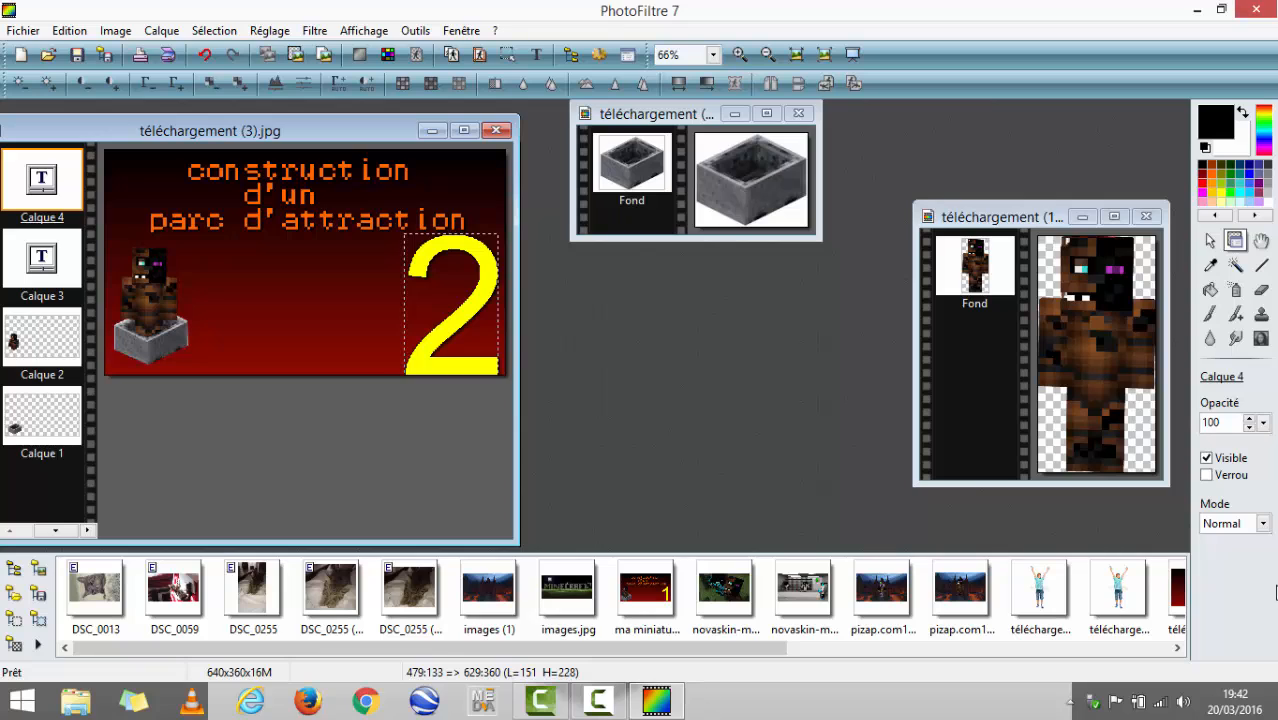
- Save the image as a standard-format JPEG with compression 90, agreeing to continue without layers
{"action": "left_click", "coordinate": [28, 33]}
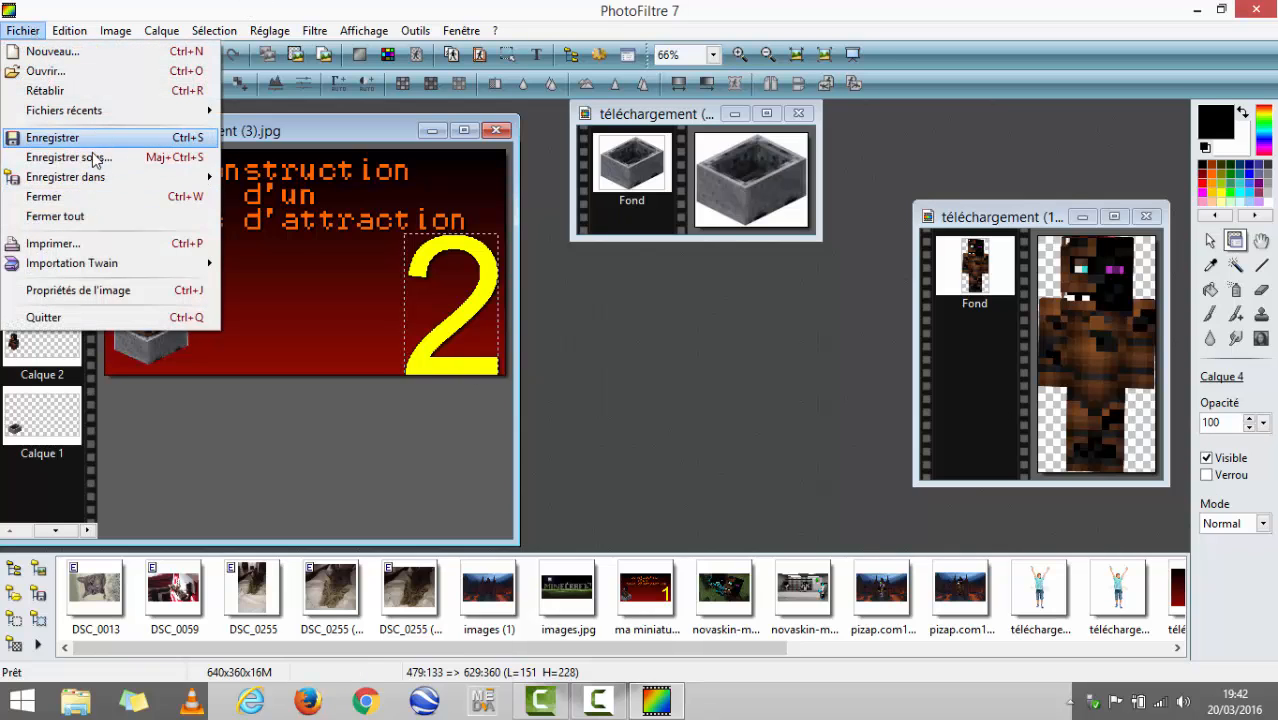
{"action": "left_click", "coordinate": [97, 142]}
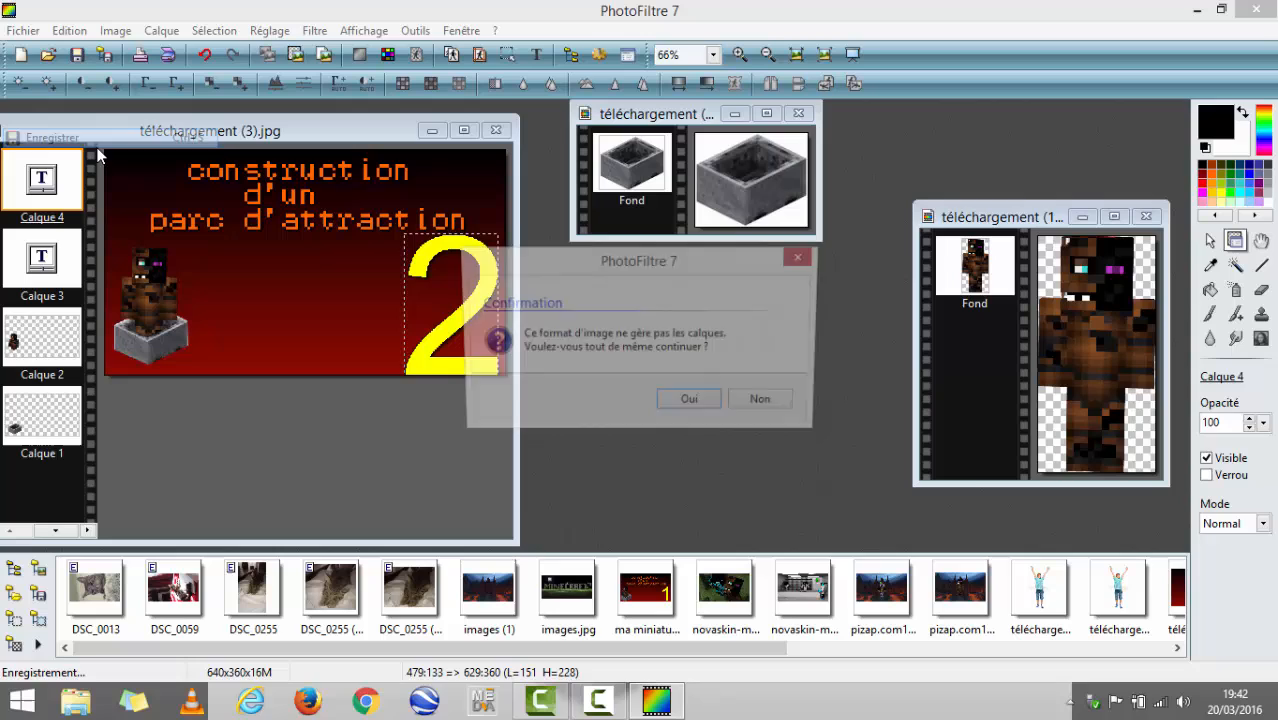
{"action": "left_click", "coordinate": [691, 405]}
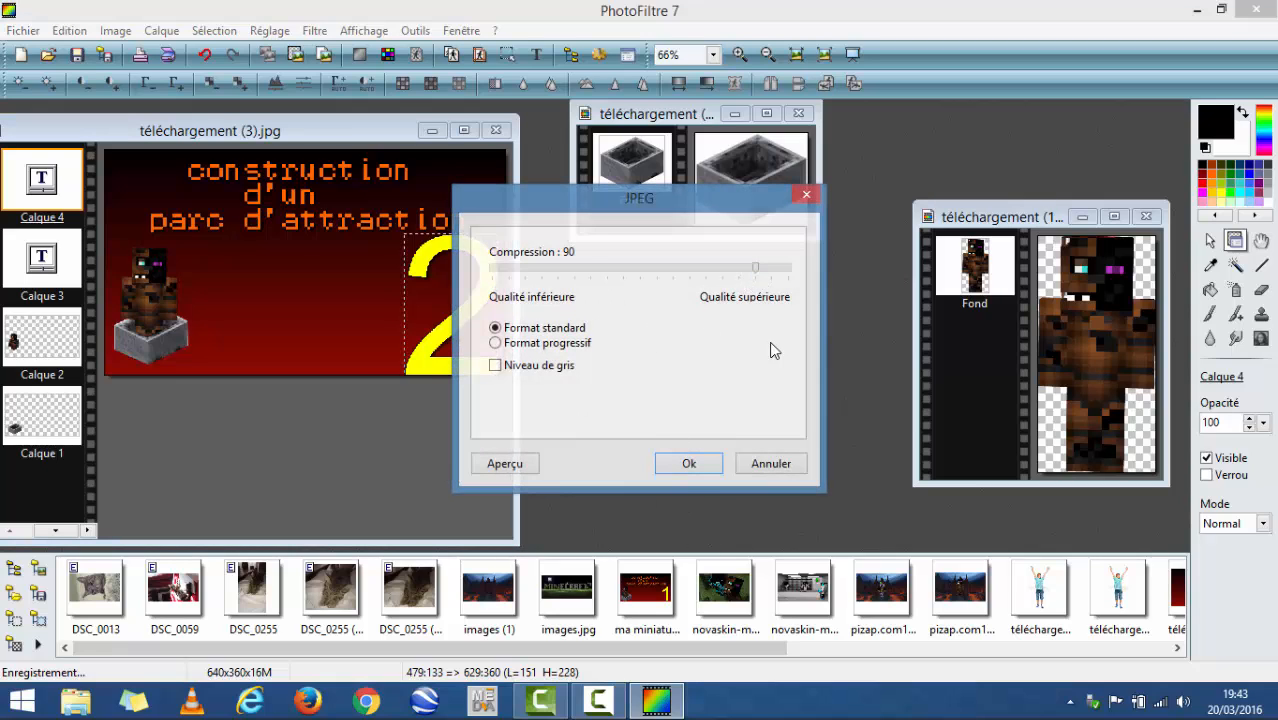
{"action": "left_click", "coordinate": [689, 465]}
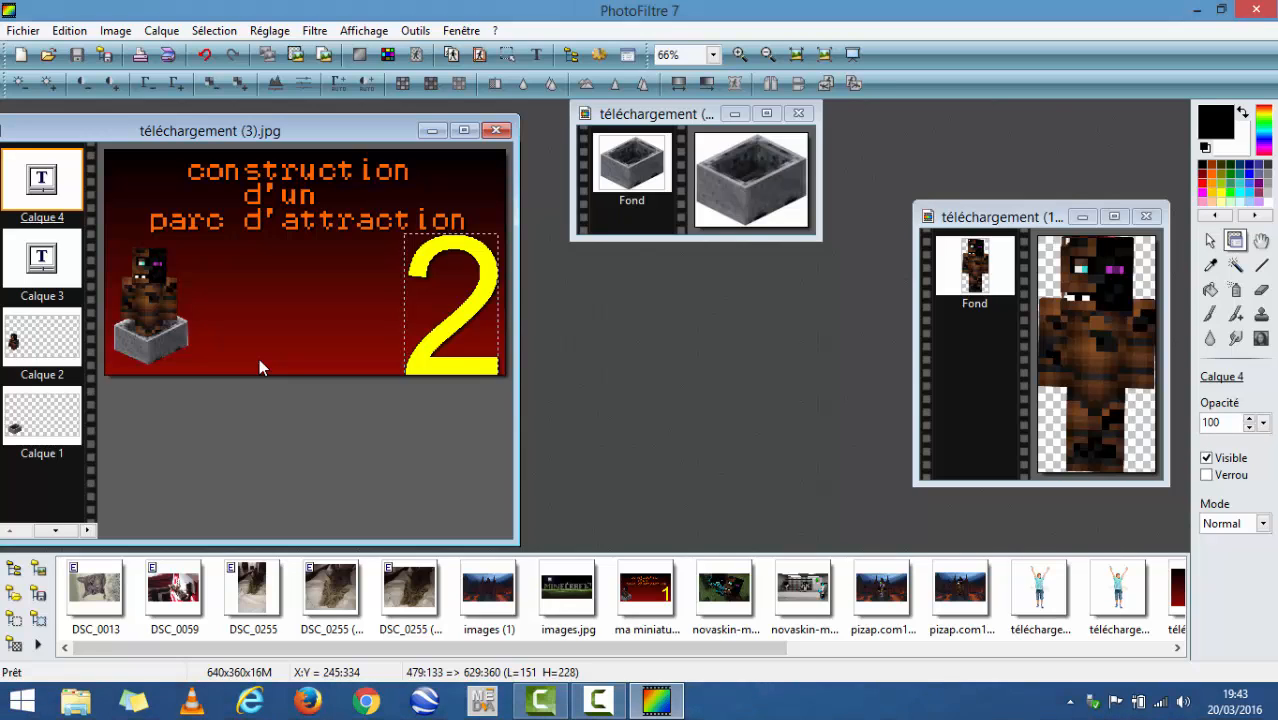
{"action": "left_click", "coordinate": [612, 702]}
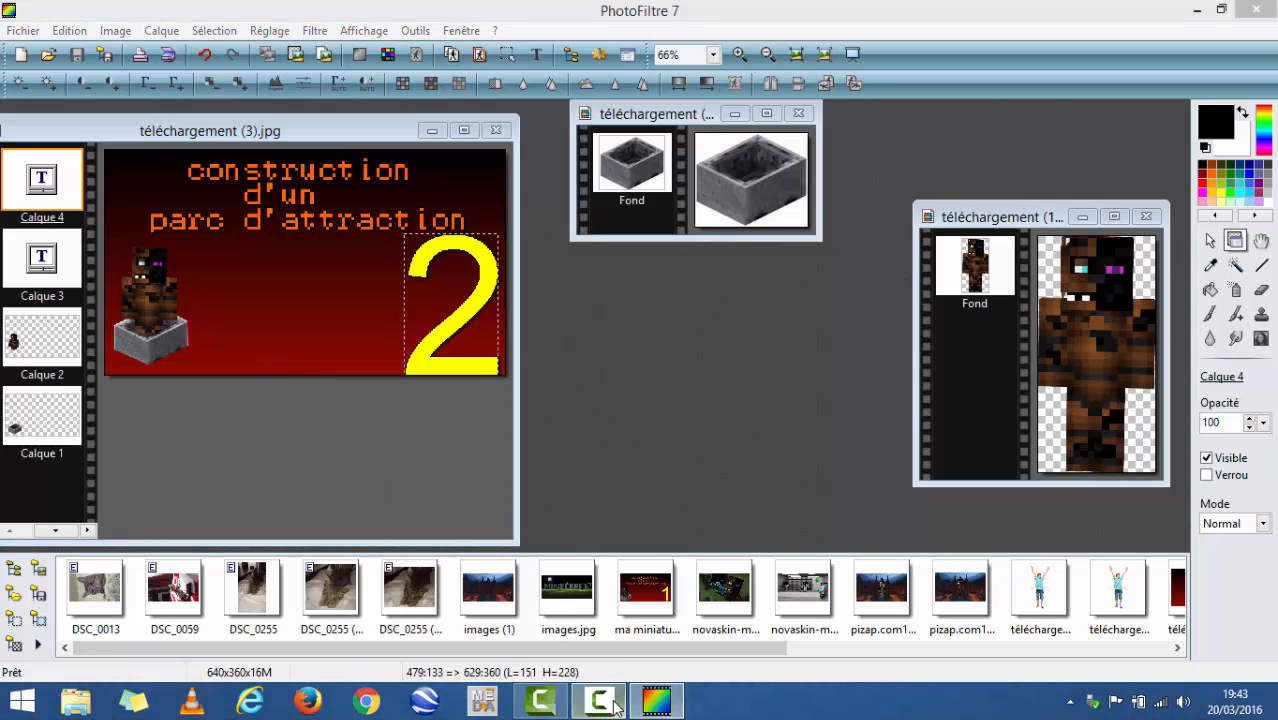
{"action": "left_click", "coordinate": [615, 703]}
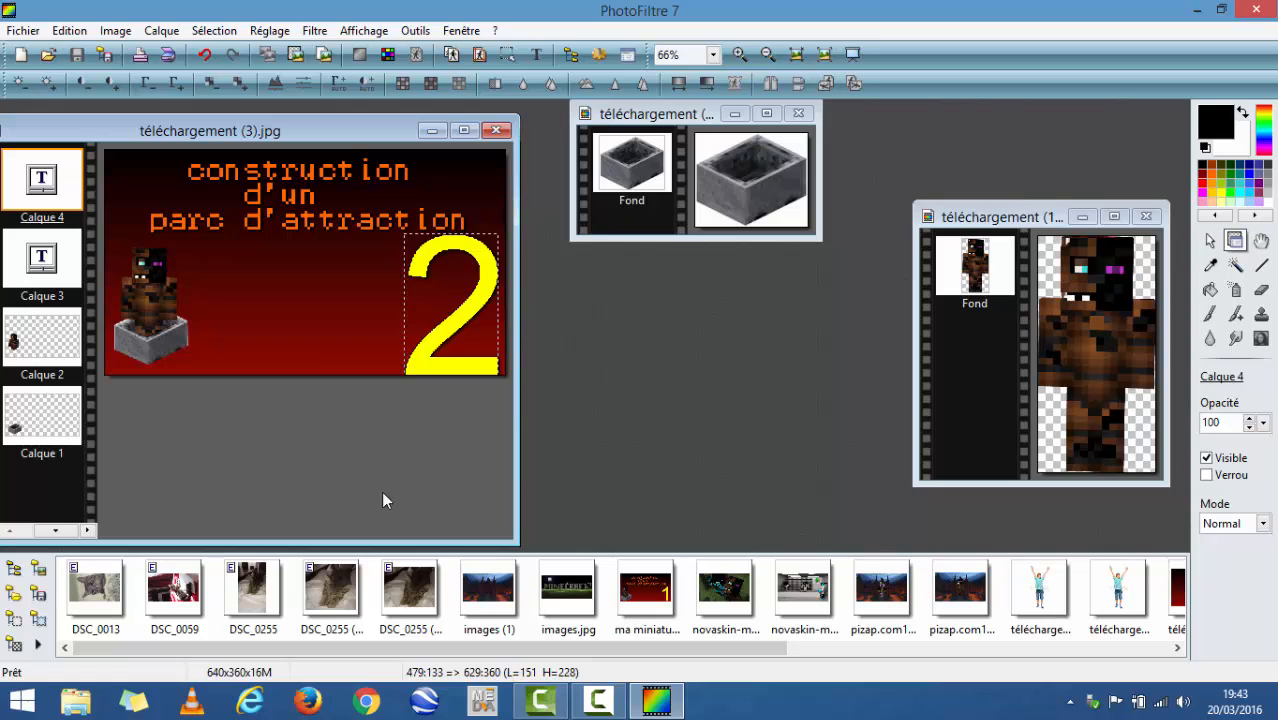
- Start saving the image under a new name, with the Images folder of Ce PC as the destination
{"action": "left_click", "coordinate": [22, 30]}
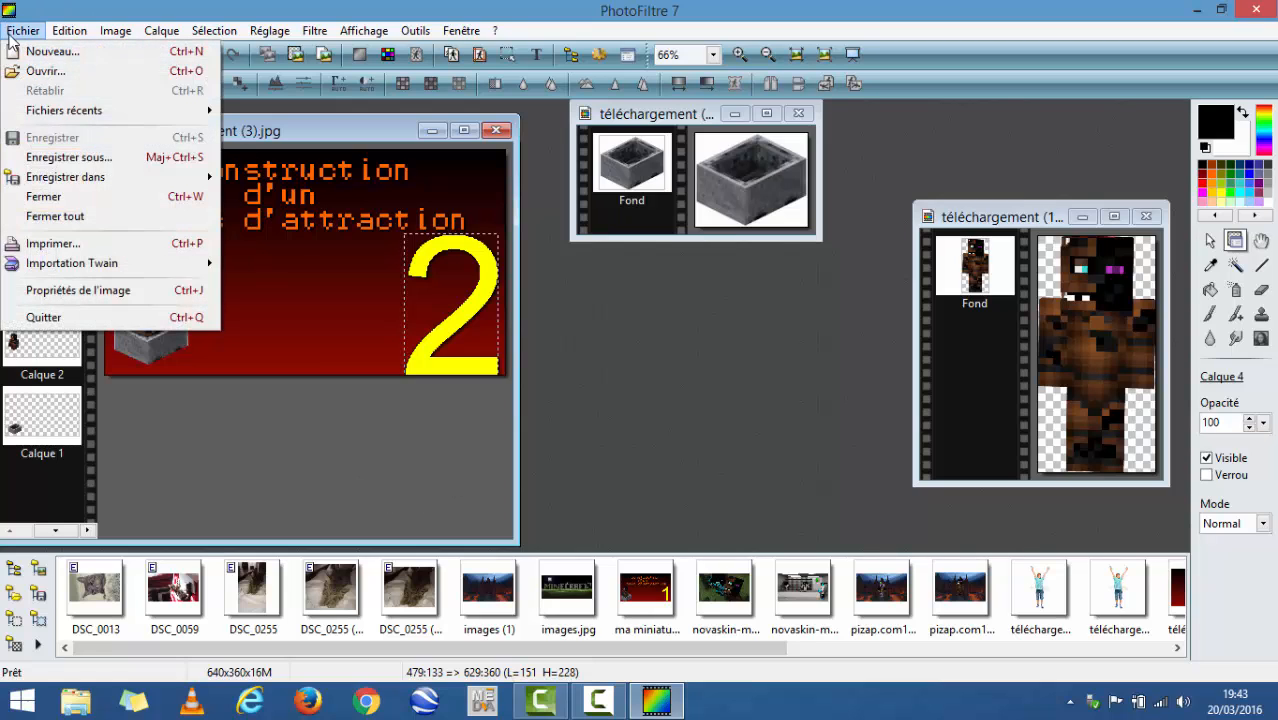
{"action": "mouse_move", "coordinate": [63, 180]}
{"action": "left_click", "coordinate": [62, 158]}
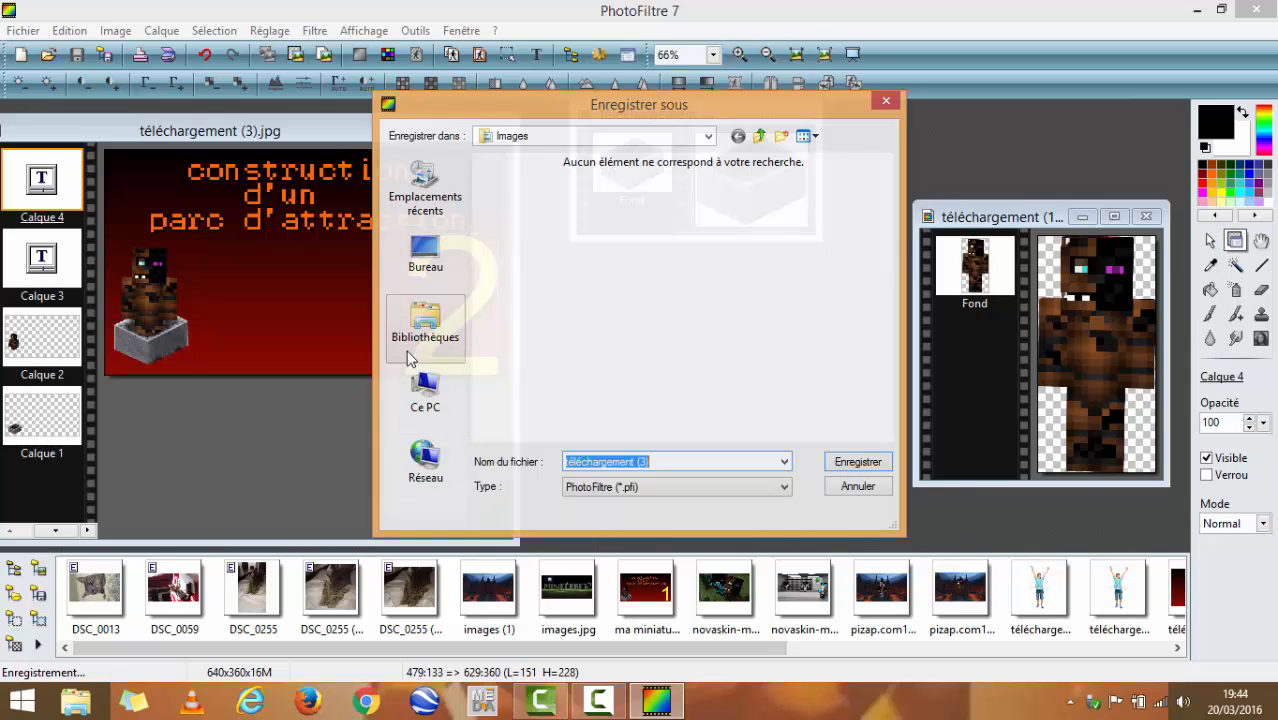
{"action": "left_click", "coordinate": [438, 408]}
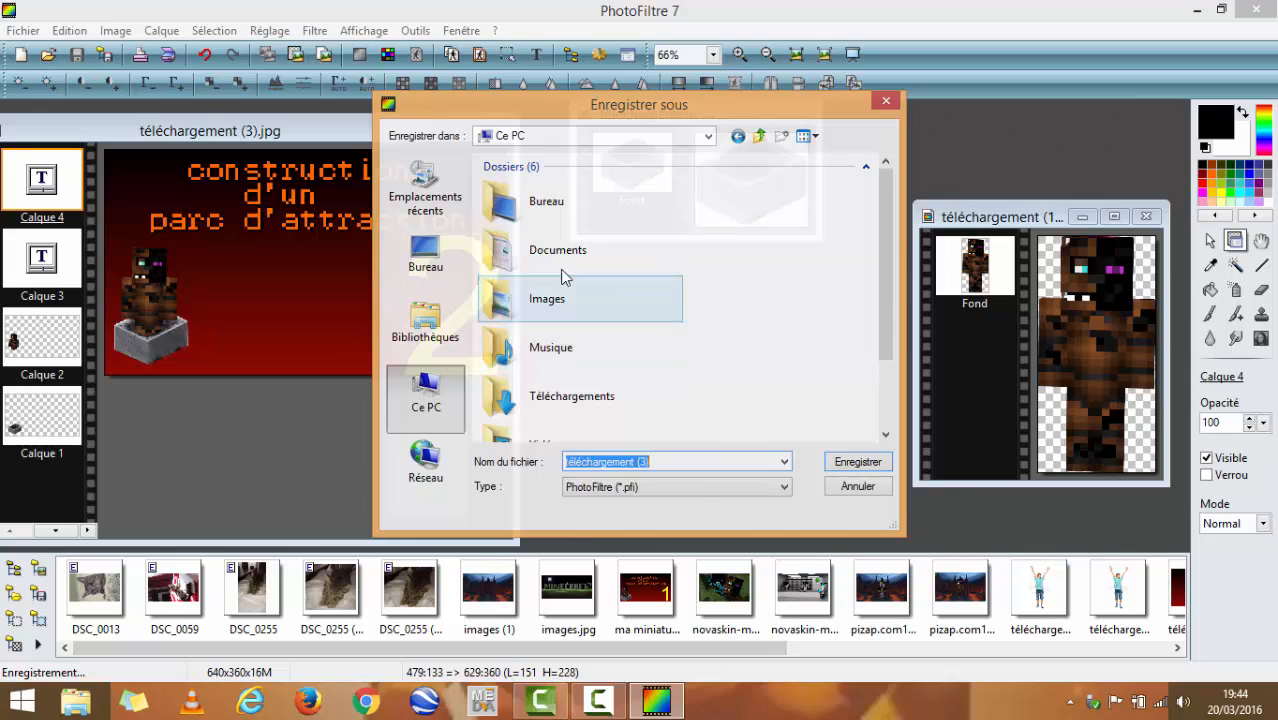
{"action": "left_click", "coordinate": [565, 304]}
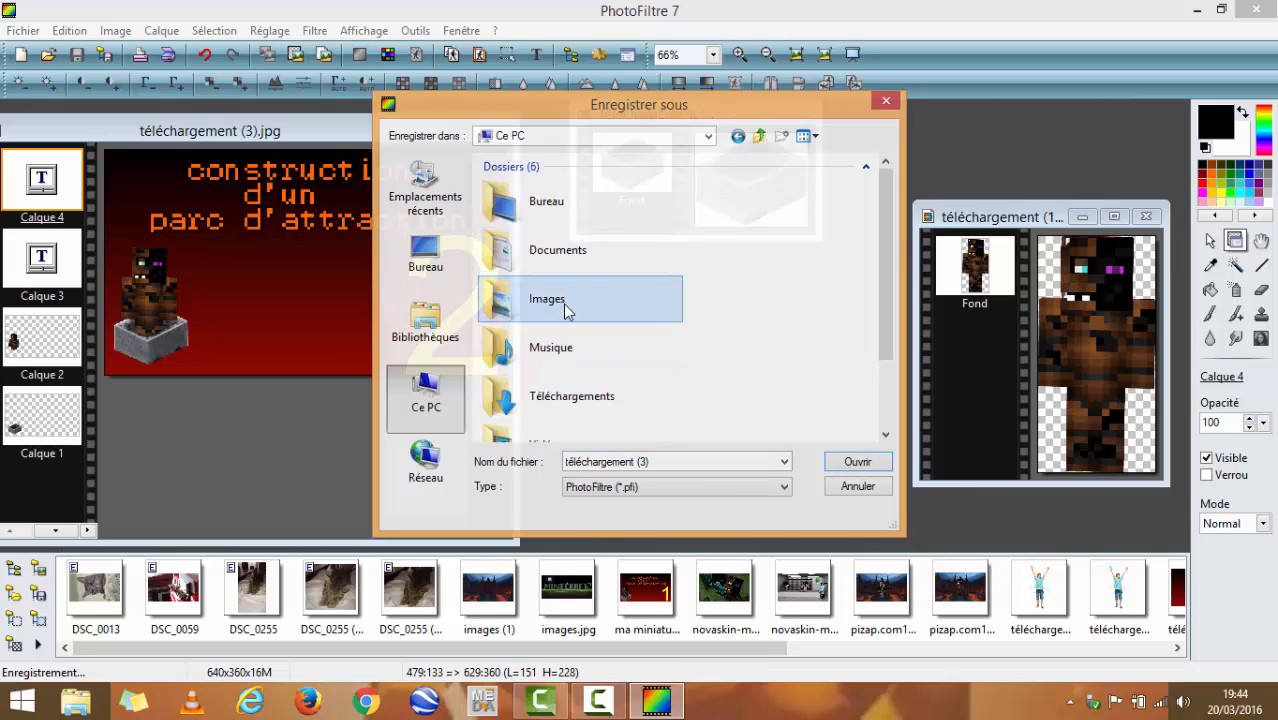
{"action": "double_click", "coordinate": [576, 310]}
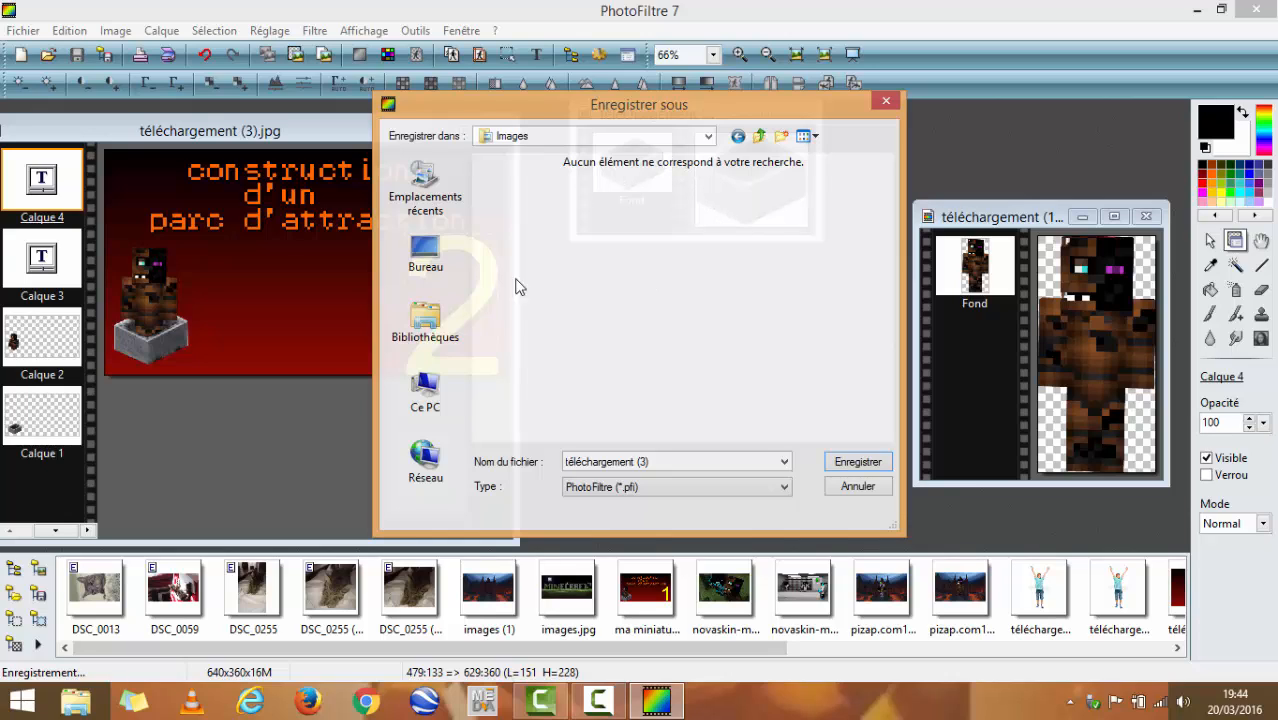
- Replace the proposed file name with "ma miniature.jpg" and set the file type to JPEG
{"action": "left_click", "coordinate": [659, 462]}
{"action": "key", "text": "BackSpace"}
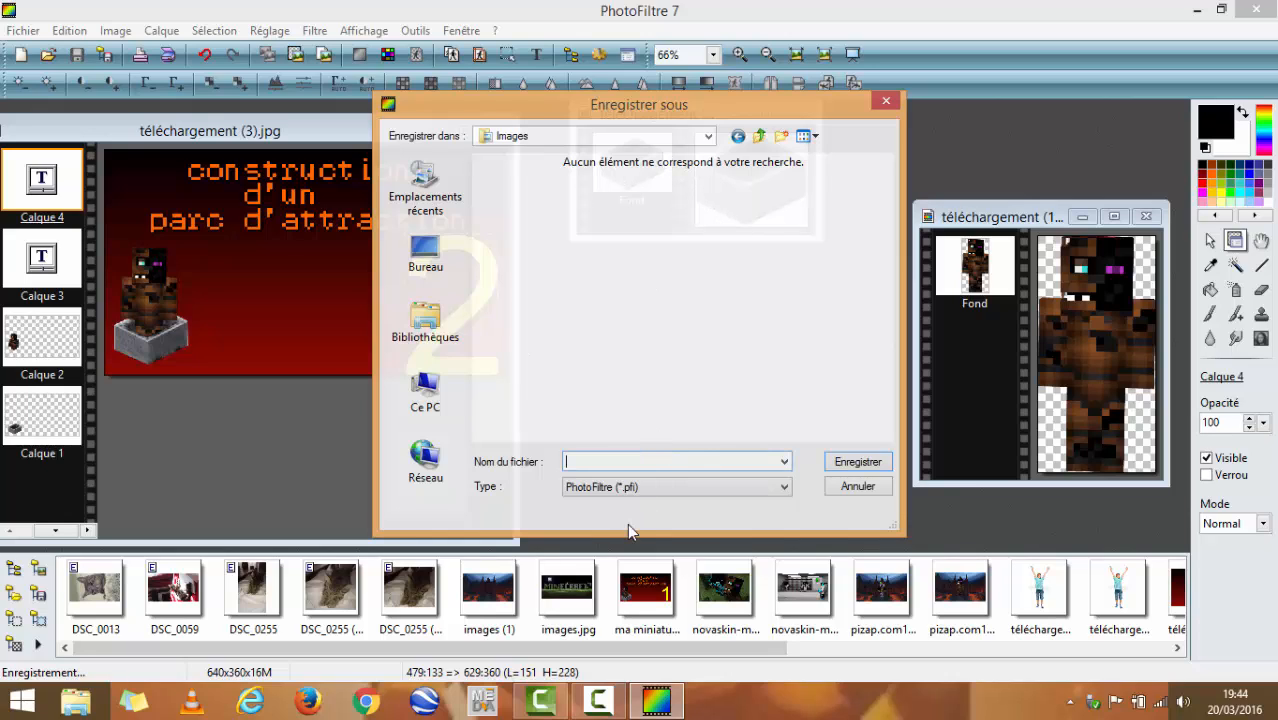
{"action": "type", "text": "ma"}
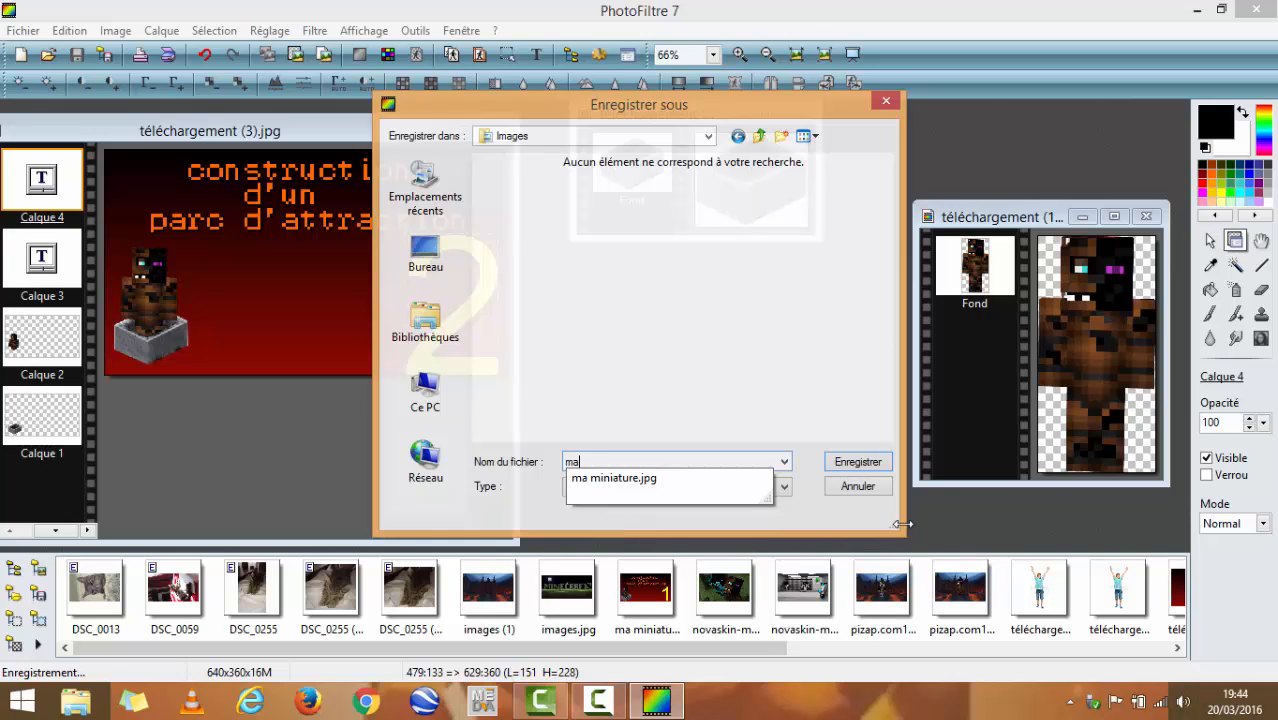
{"action": "left_click", "coordinate": [652, 479]}
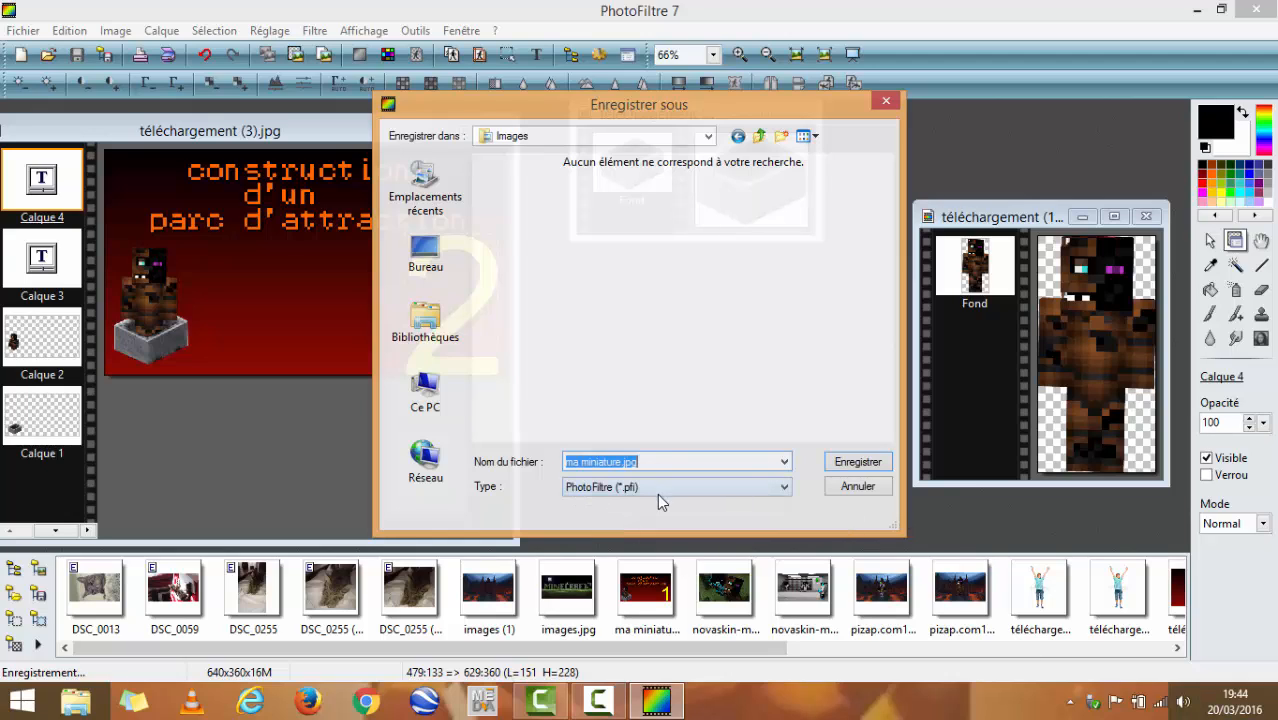
{"action": "left_click", "coordinate": [659, 489]}
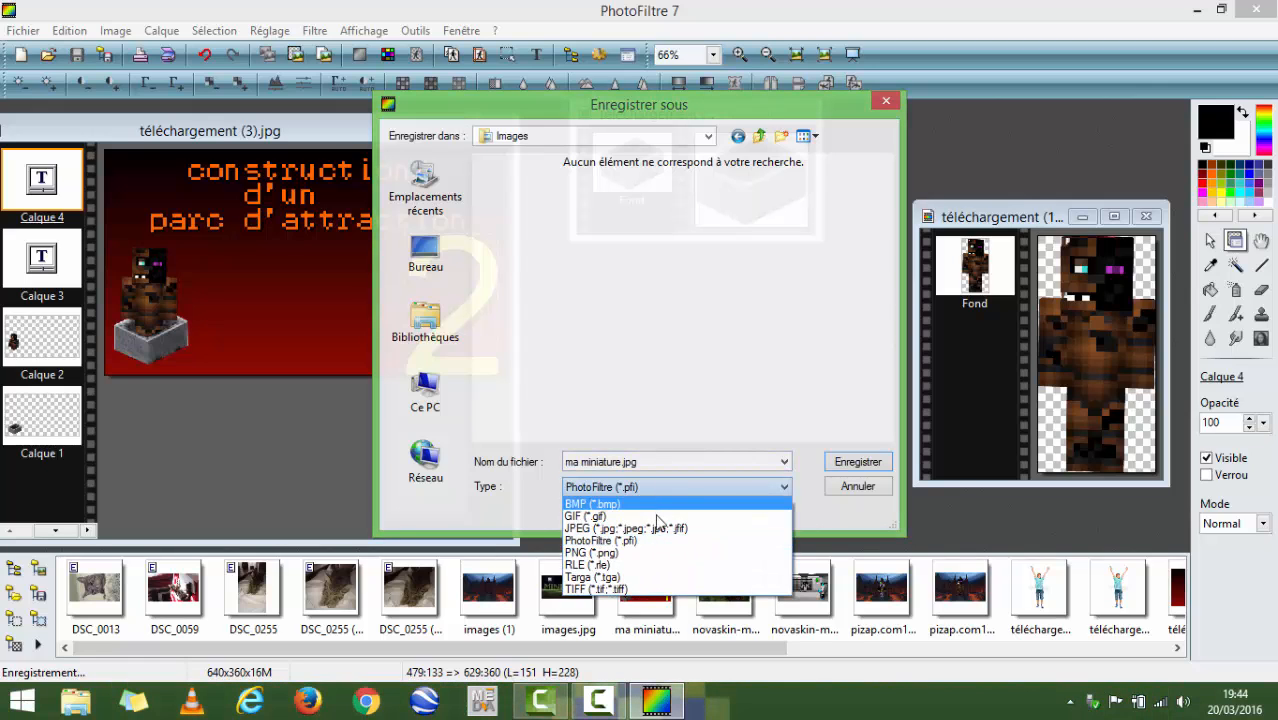
{"action": "left_click", "coordinate": [655, 527]}
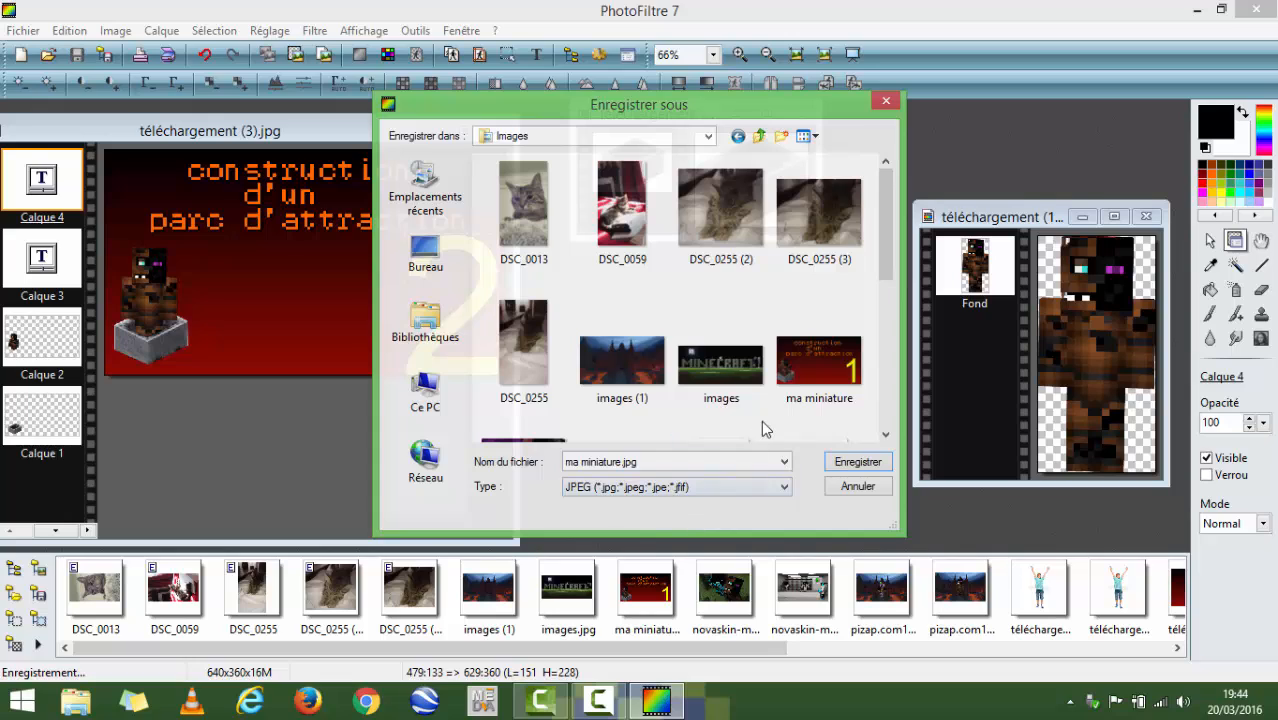
- Append "2" to the file name, save without layers as a standard-format JPEG with compression 90, and close PhotoFiltre
{"action": "left_click", "coordinate": [641, 461]}
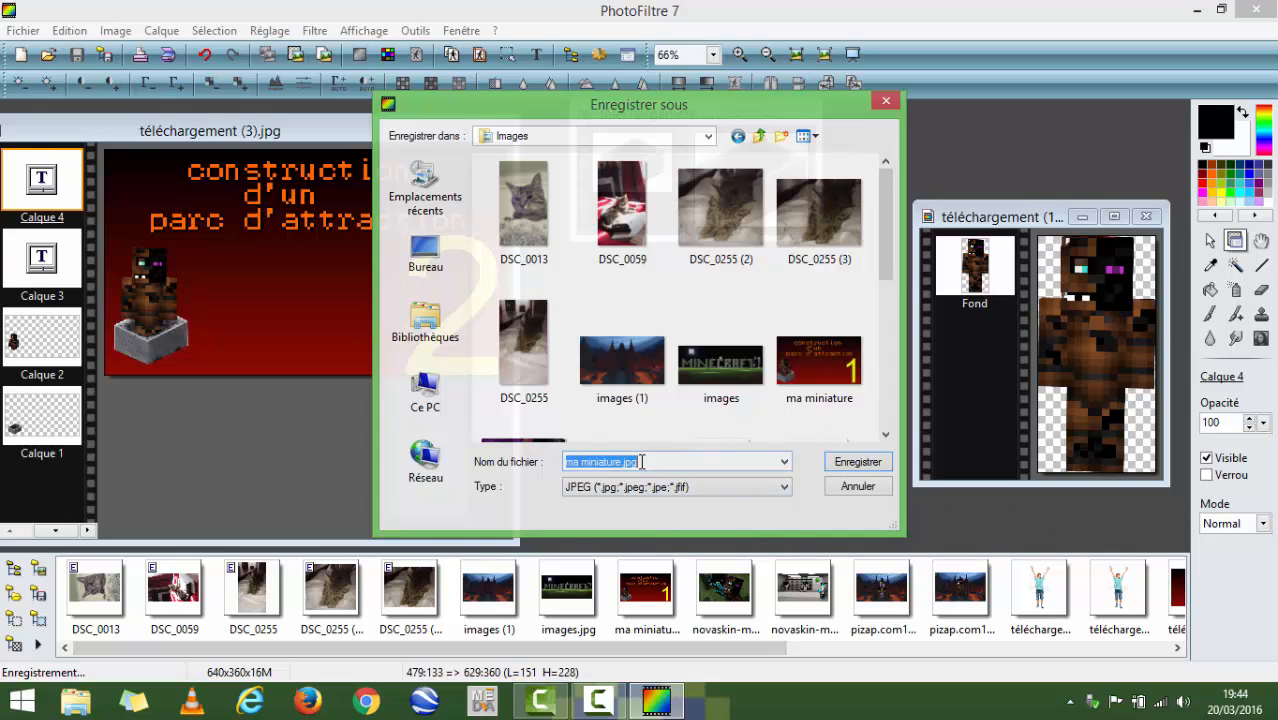
{"action": "left_click", "coordinate": [650, 461]}
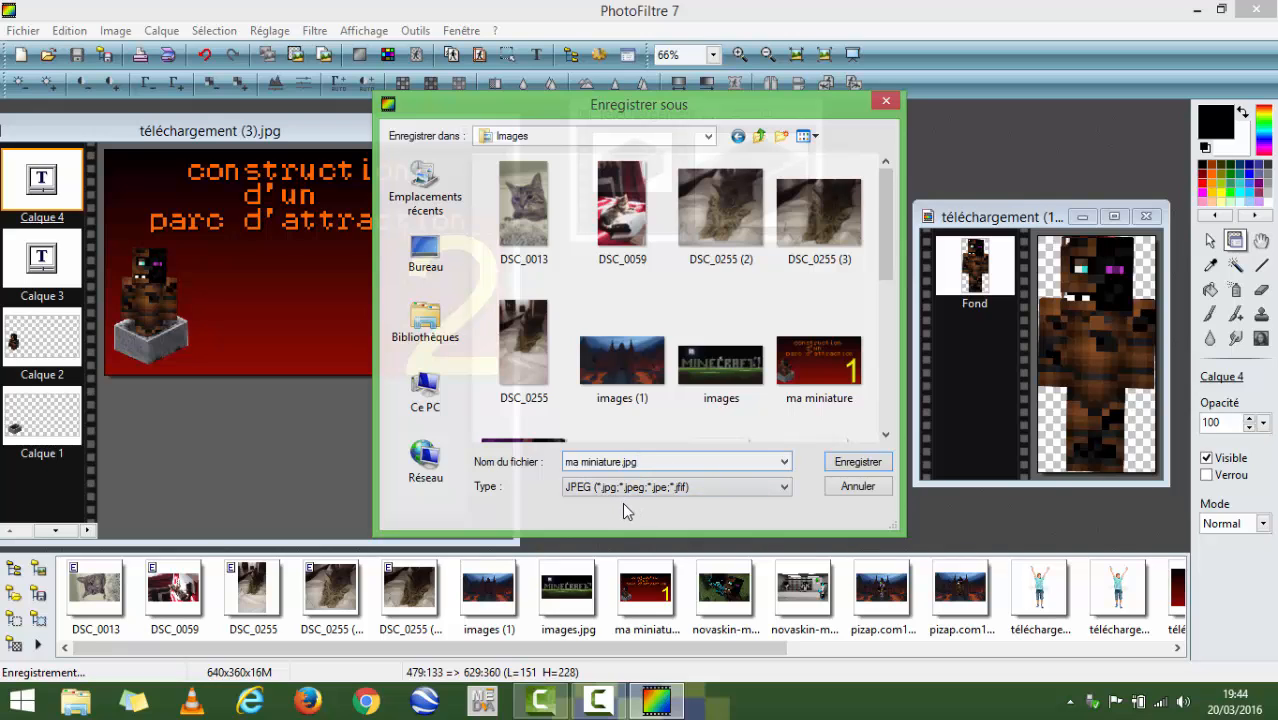
{"action": "type", "text": "2"}
{"action": "left_click", "coordinate": [841, 464]}
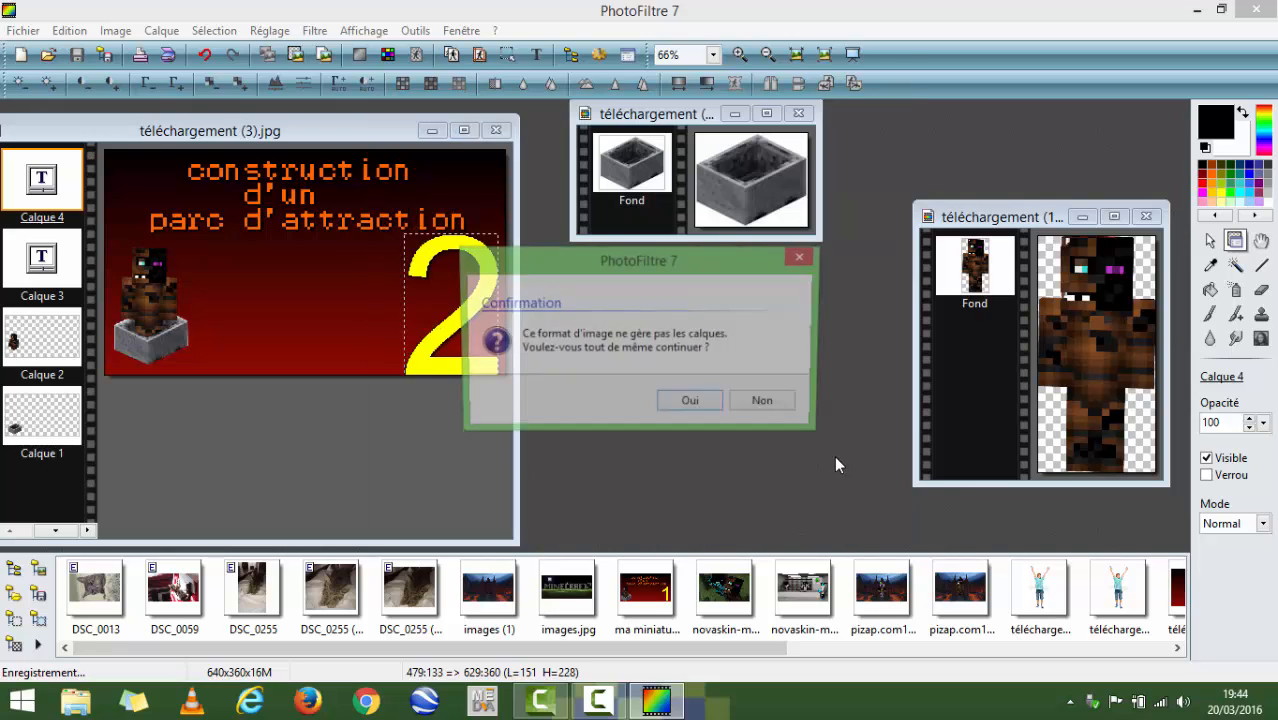
{"action": "left_click", "coordinate": [693, 403]}
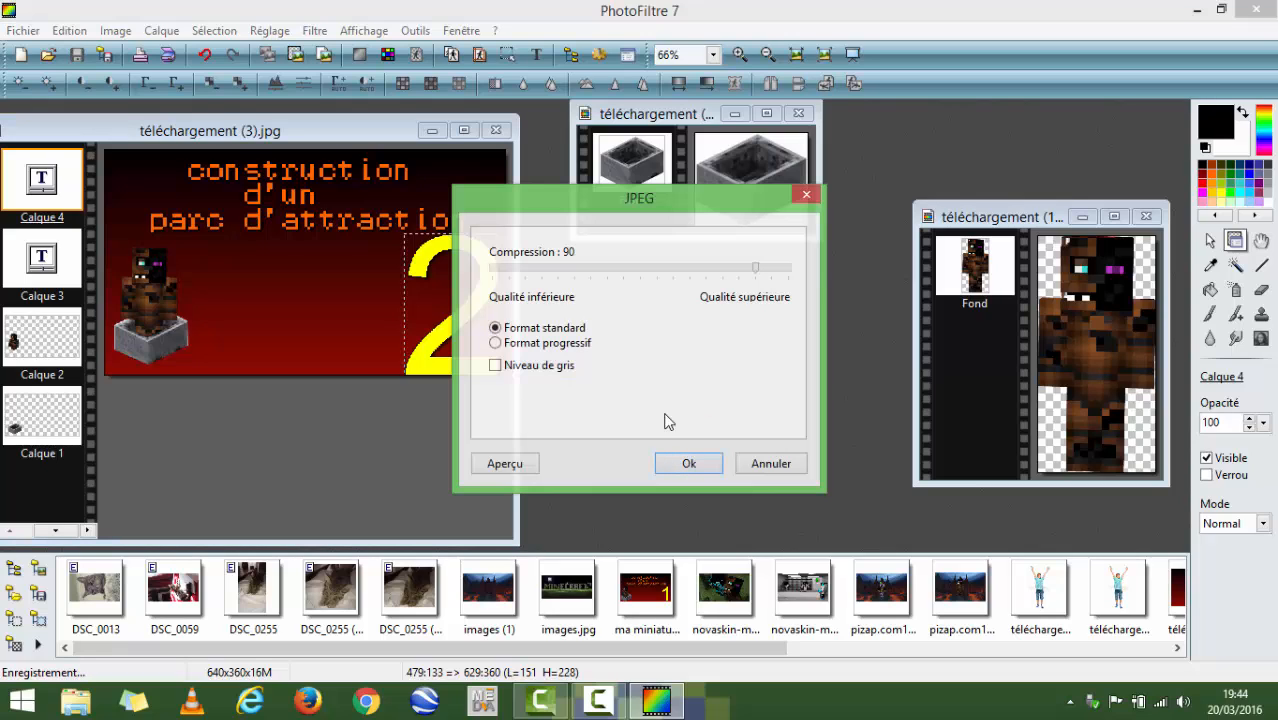
{"action": "left_click", "coordinate": [690, 463]}
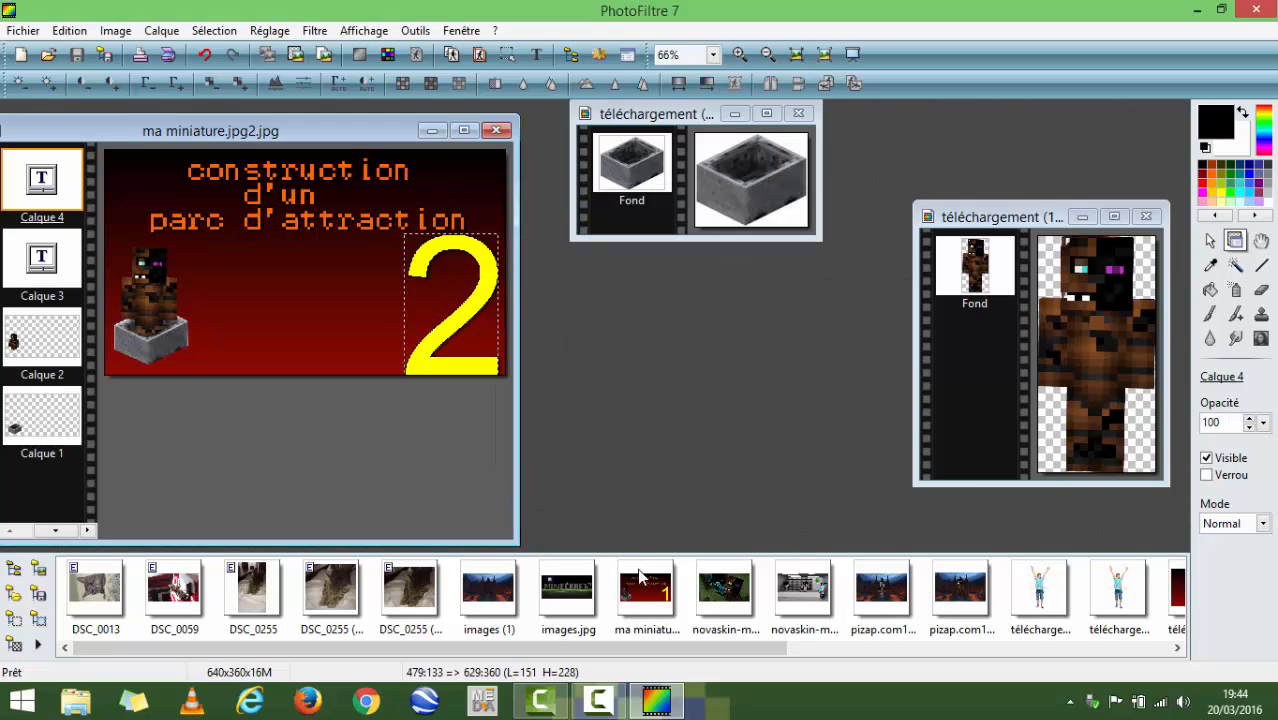
{"action": "left_click", "coordinate": [1257, 10]}
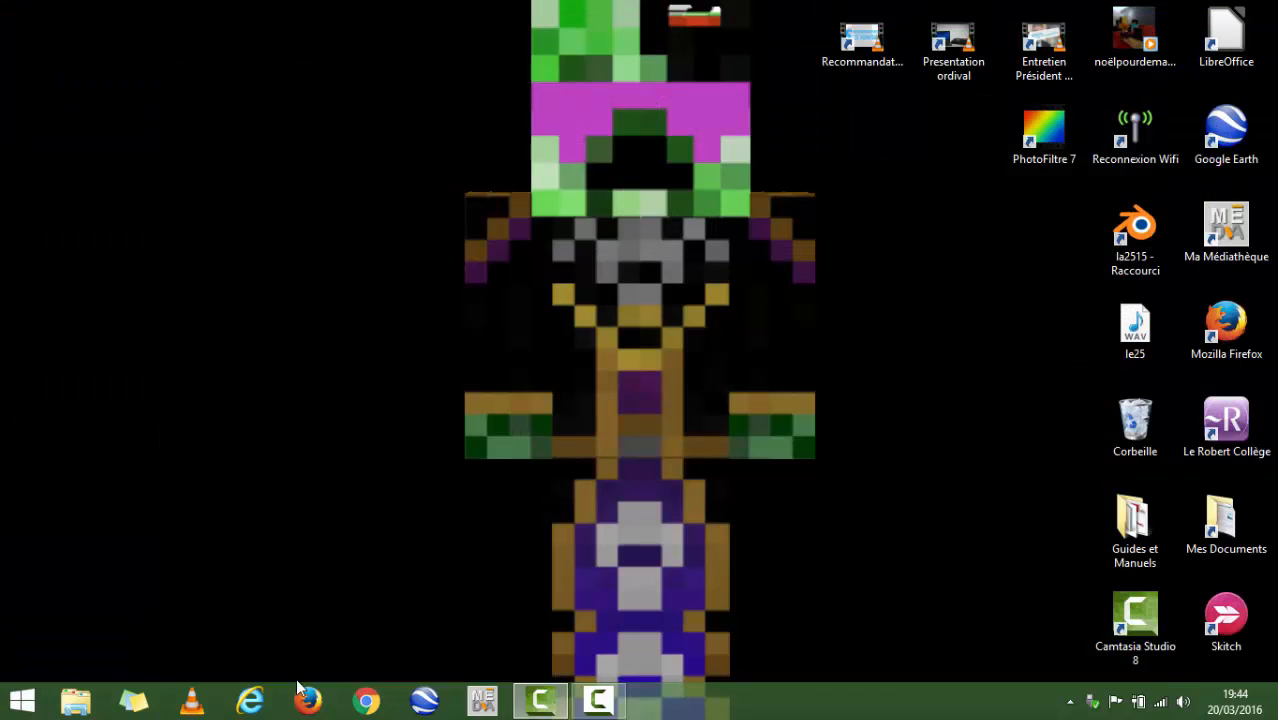
- Switch to File Explorer, check the Images folder for the saved thumbnail, and close the window
{"action": "left_click", "coordinate": [75, 712]}
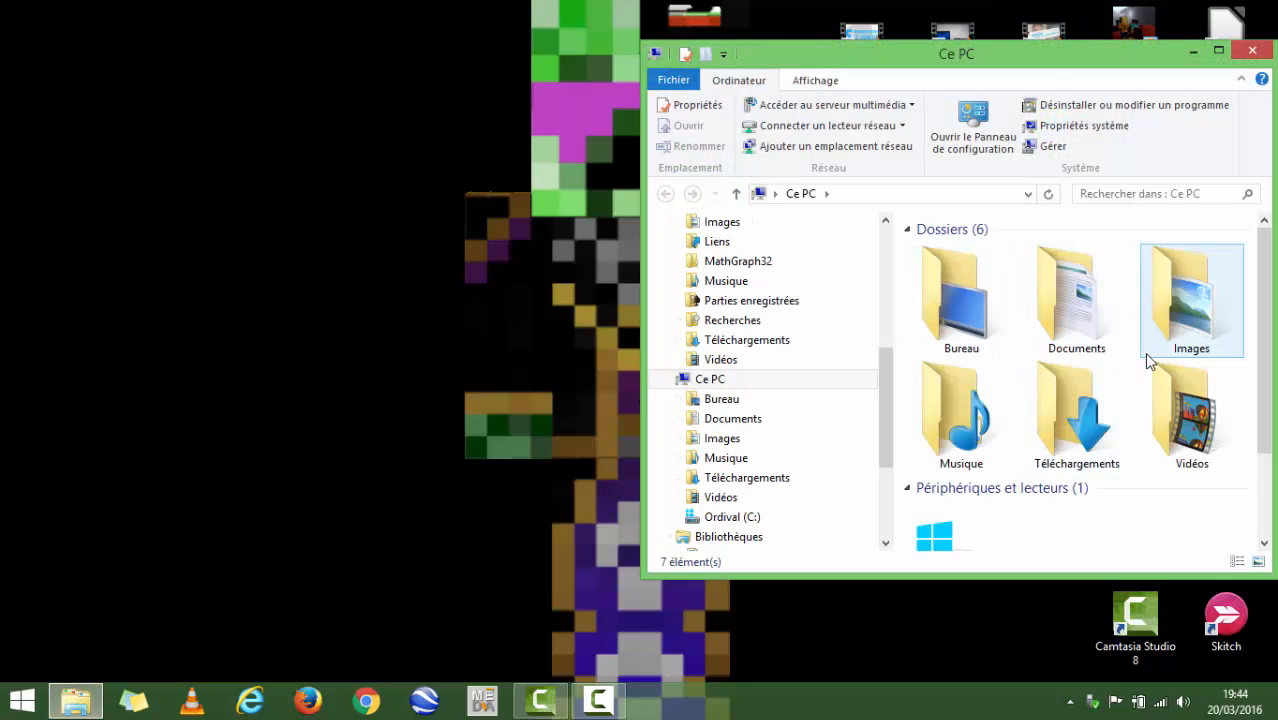
{"action": "double_click", "coordinate": [1188, 330]}
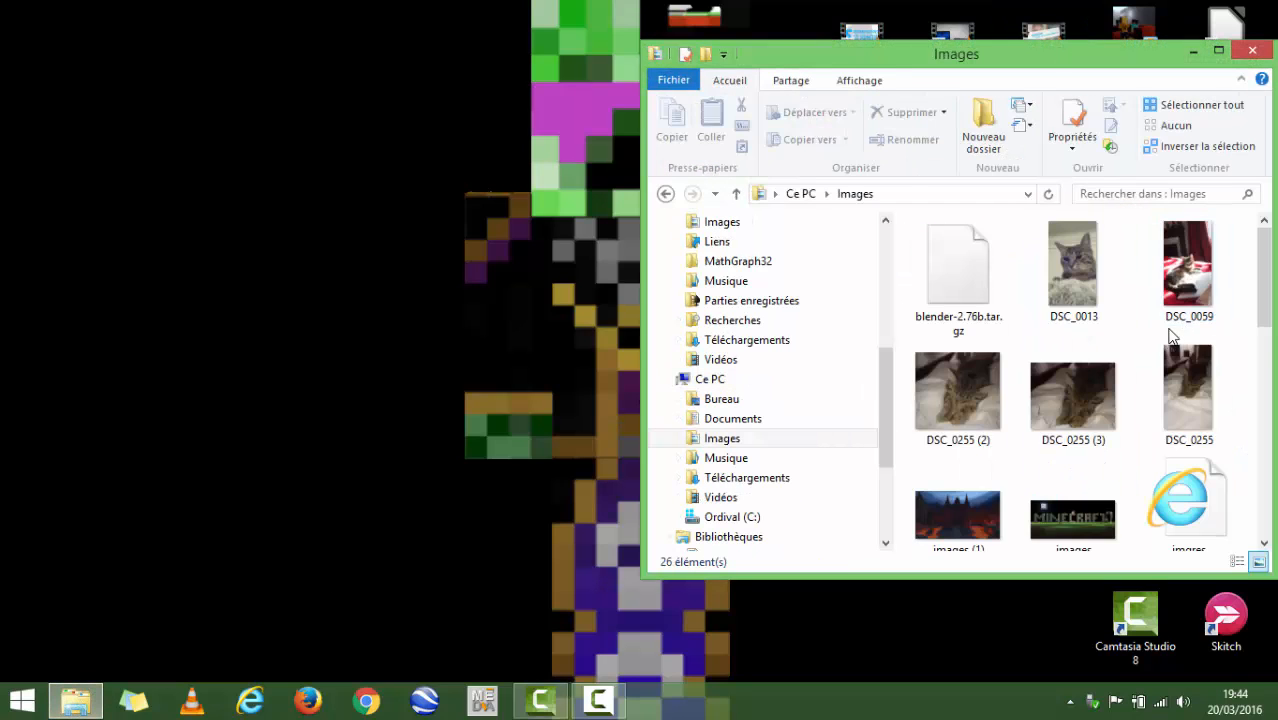
{"action": "scroll", "coordinate": [1170, 337], "scroll_direction": "down", "scroll_amount": 6}
{"action": "scroll", "coordinate": [1160, 352], "scroll_direction": "up", "scroll_amount": 3}
{"action": "scroll", "coordinate": [1022, 284], "scroll_direction": "up", "scroll_amount": 2}
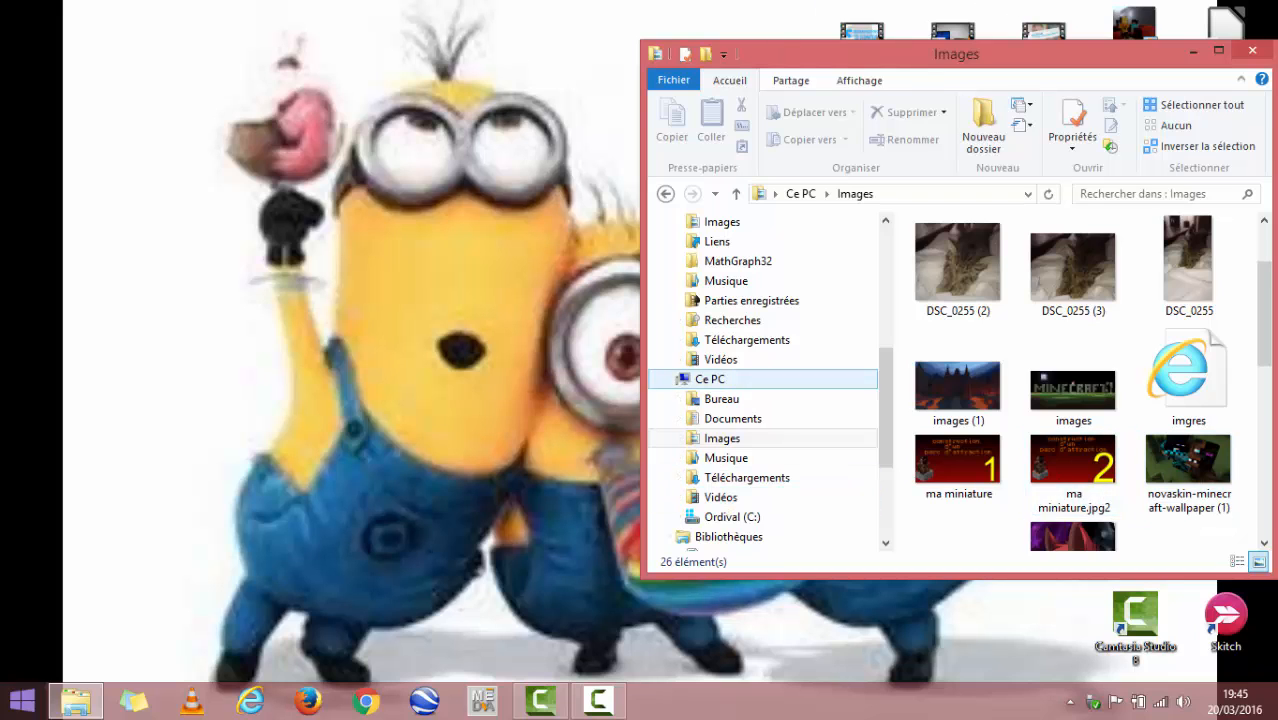
{"action": "left_click", "coordinate": [1254, 56]}
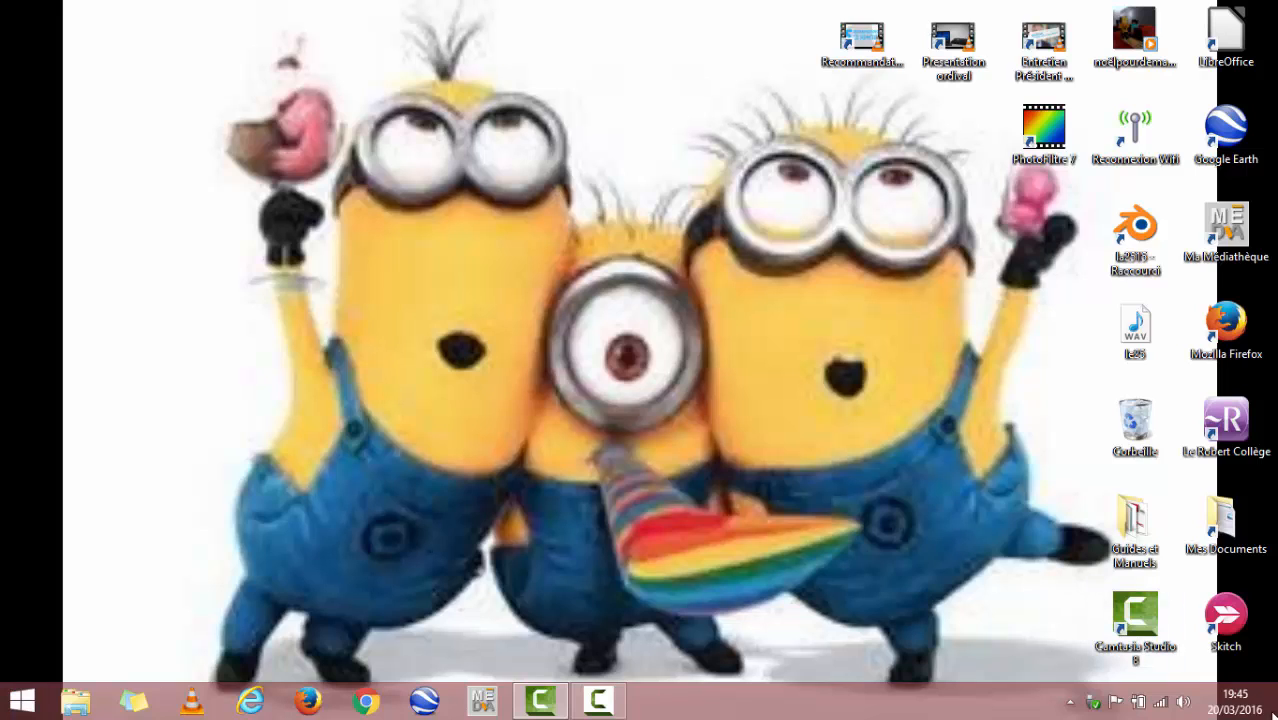
{"action": "left_click", "coordinate": [600, 703]}
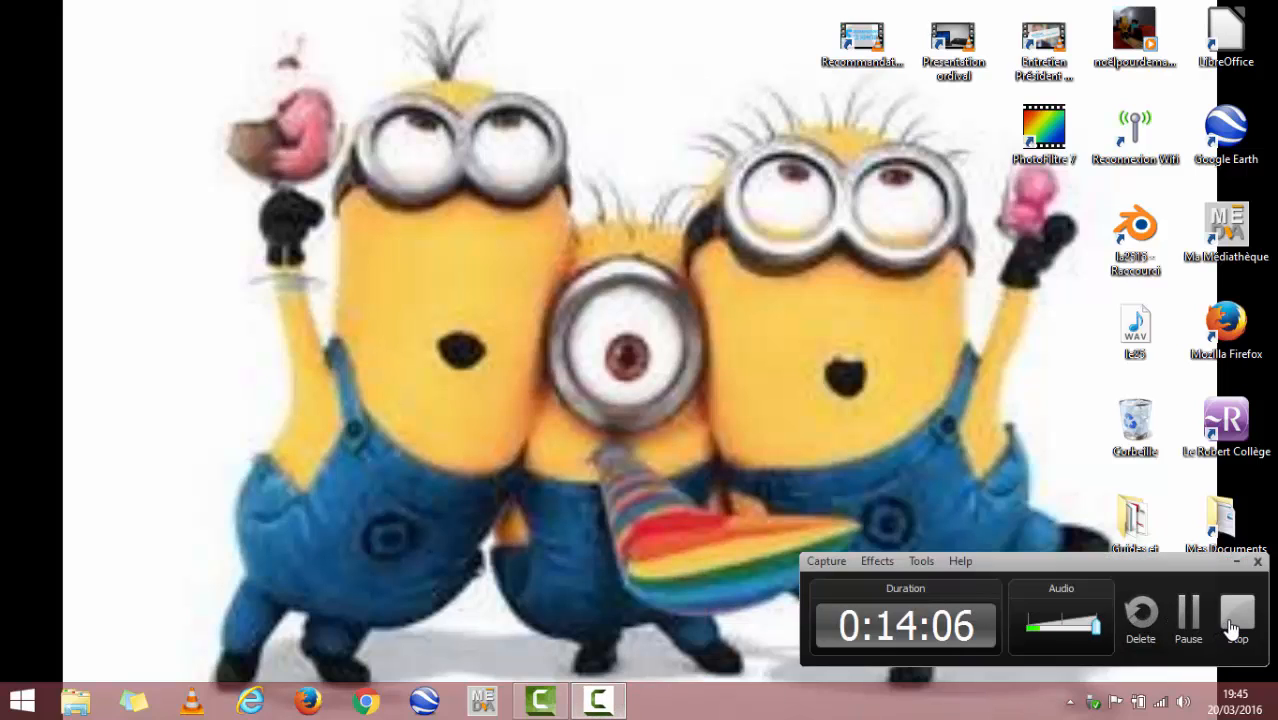